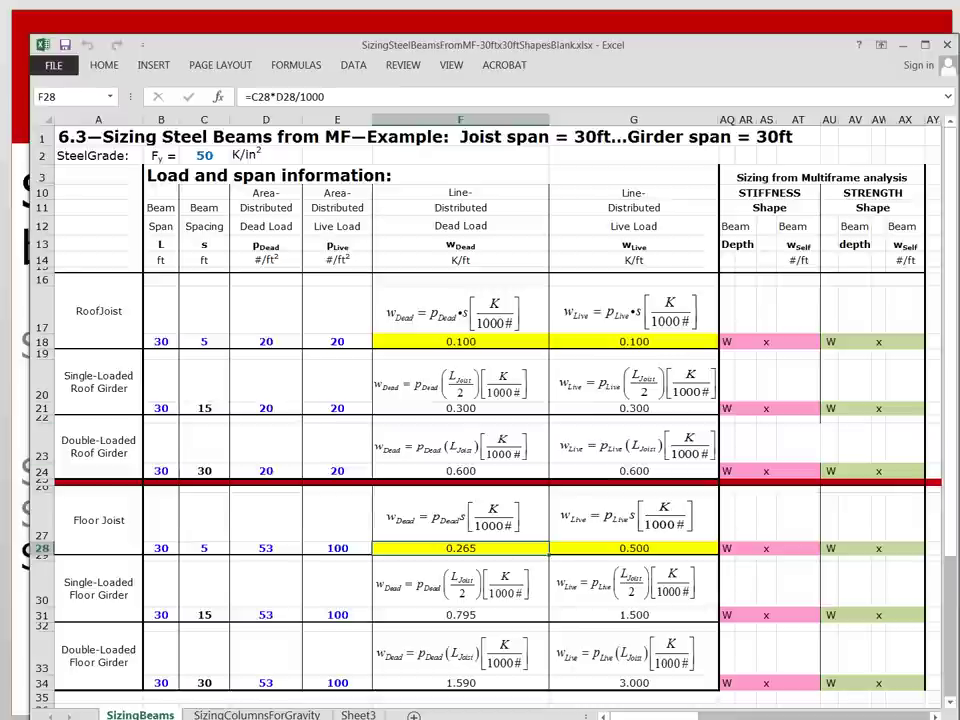
# Step: Switch to Multiframe, show the frame view and highlight the roof joists of the right bay
pyautogui.hotkey('alt', 'Tab')
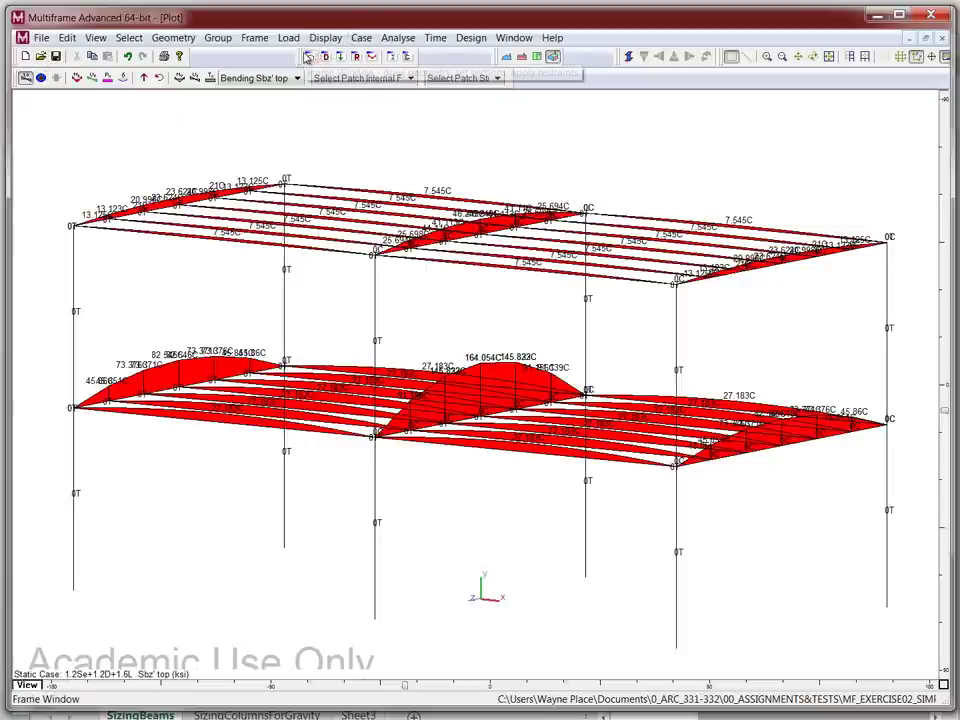
pyautogui.click(310, 57)
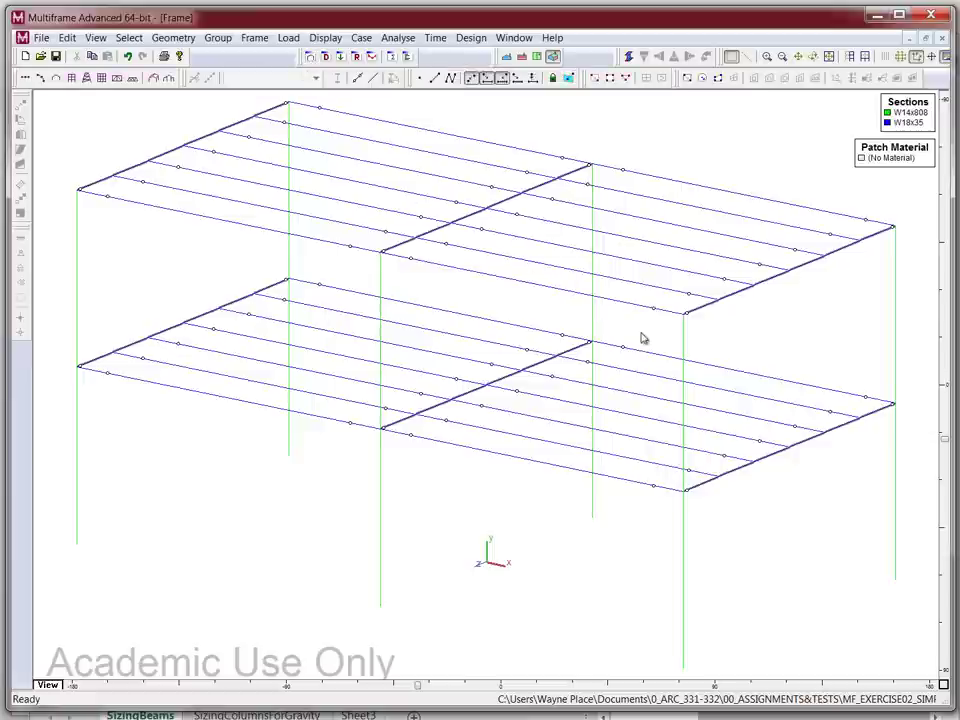
pyautogui.click(614, 172)
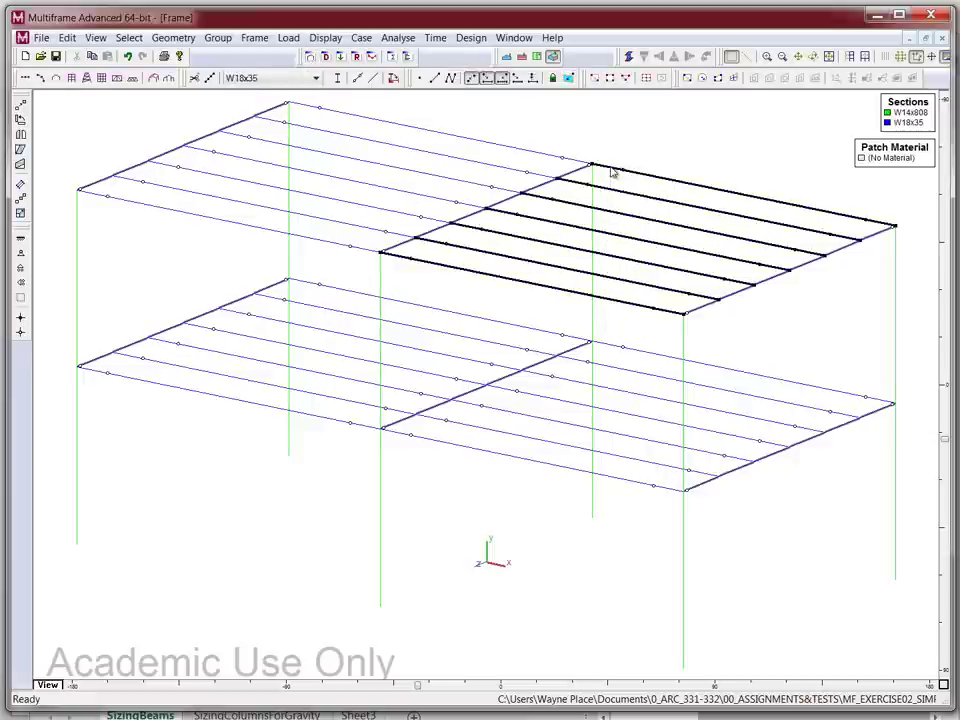
pyautogui.click(688, 151)
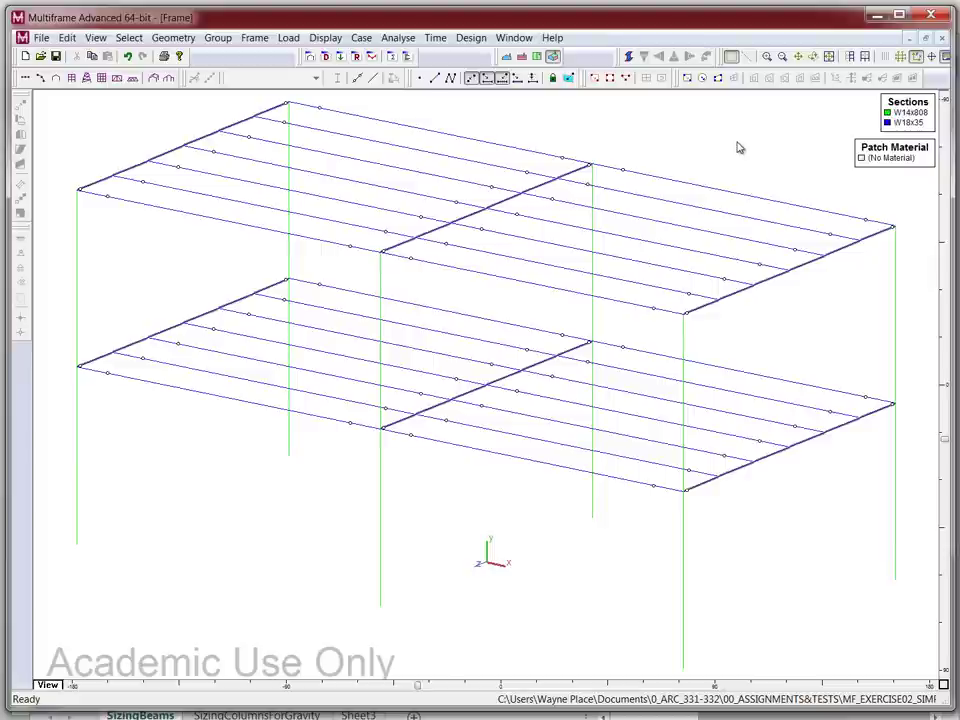
# Step: Select the interior joists of both bays on the floor and roof levels, leaving out the edge joists
pyautogui.moveTo(648, 530); pyautogui.dragTo(625, 352)
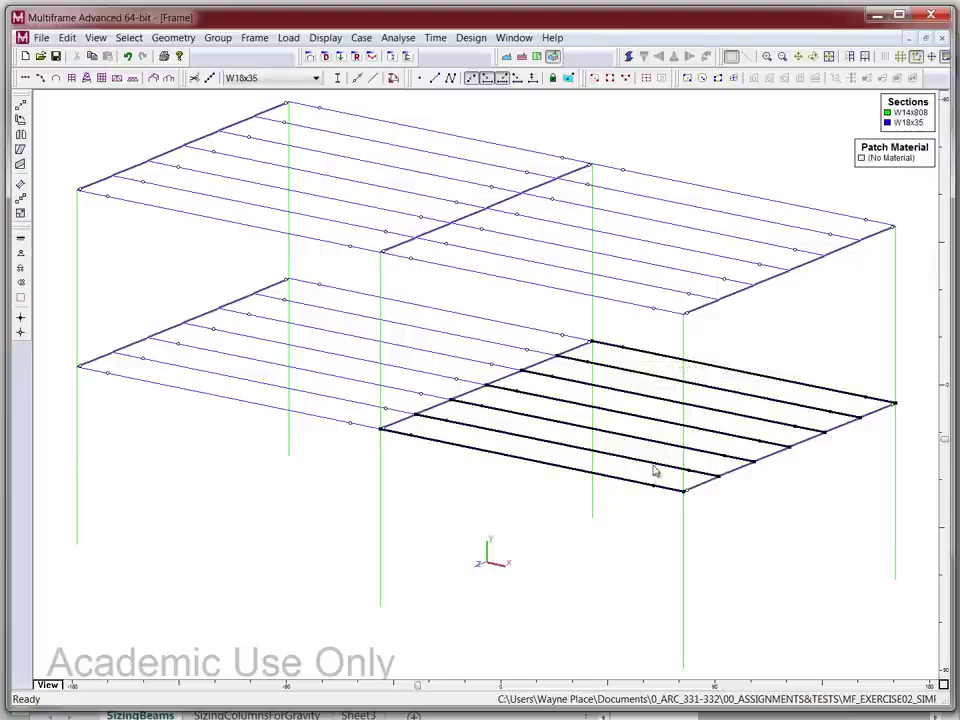
pyautogui.moveTo(654, 467); pyautogui.dragTo(633, 378)
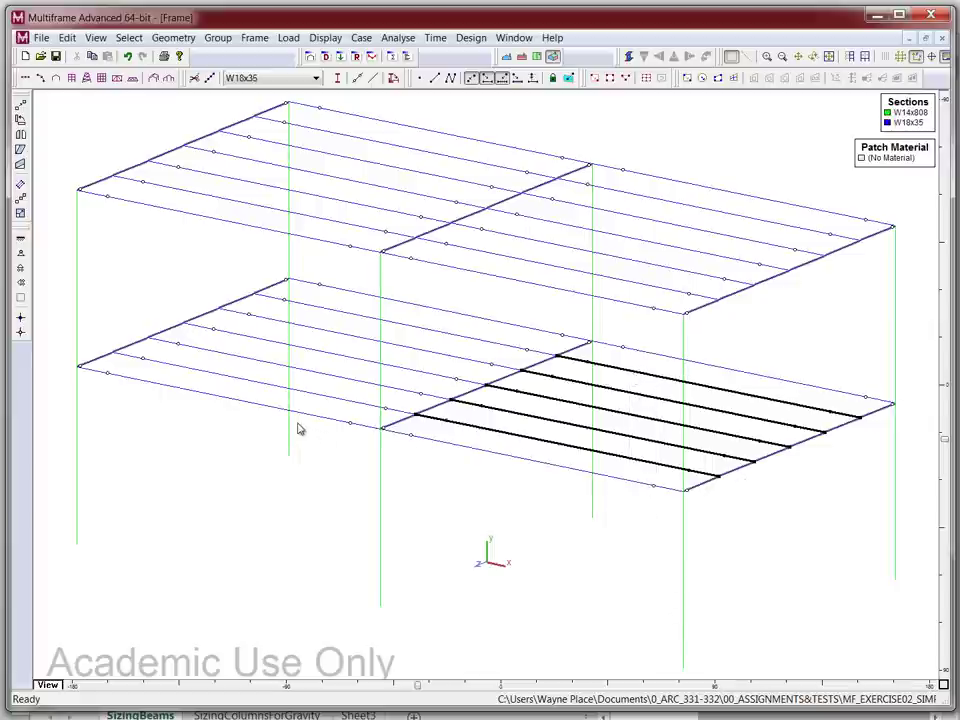
pyautogui.moveTo(312, 410); pyautogui.dragTo(313, 311)
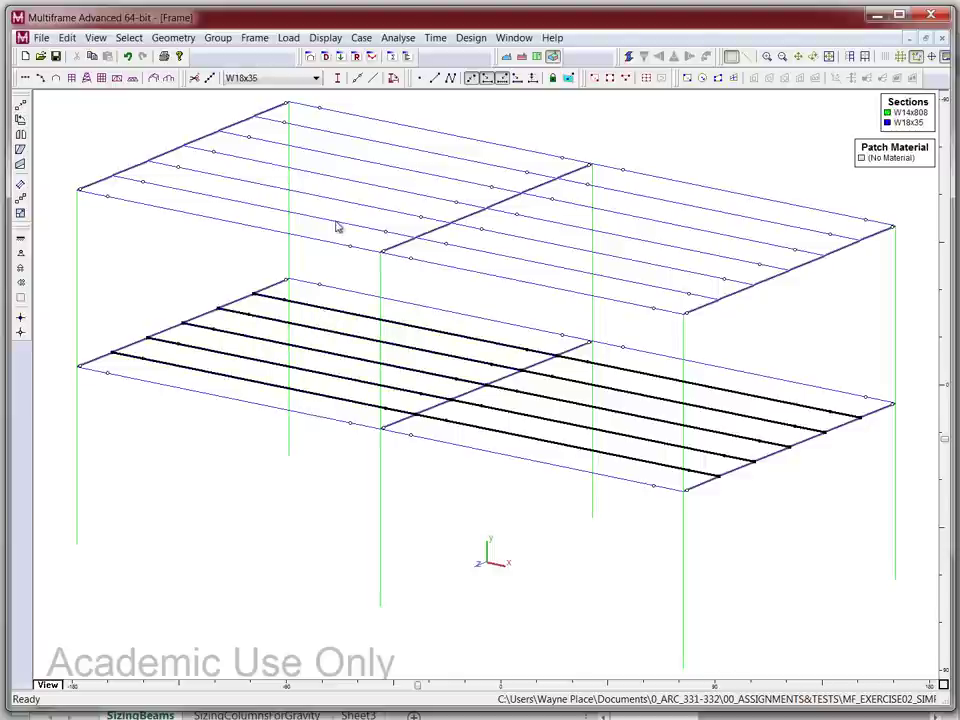
pyautogui.moveTo(337, 228); pyautogui.dragTo(333, 130)
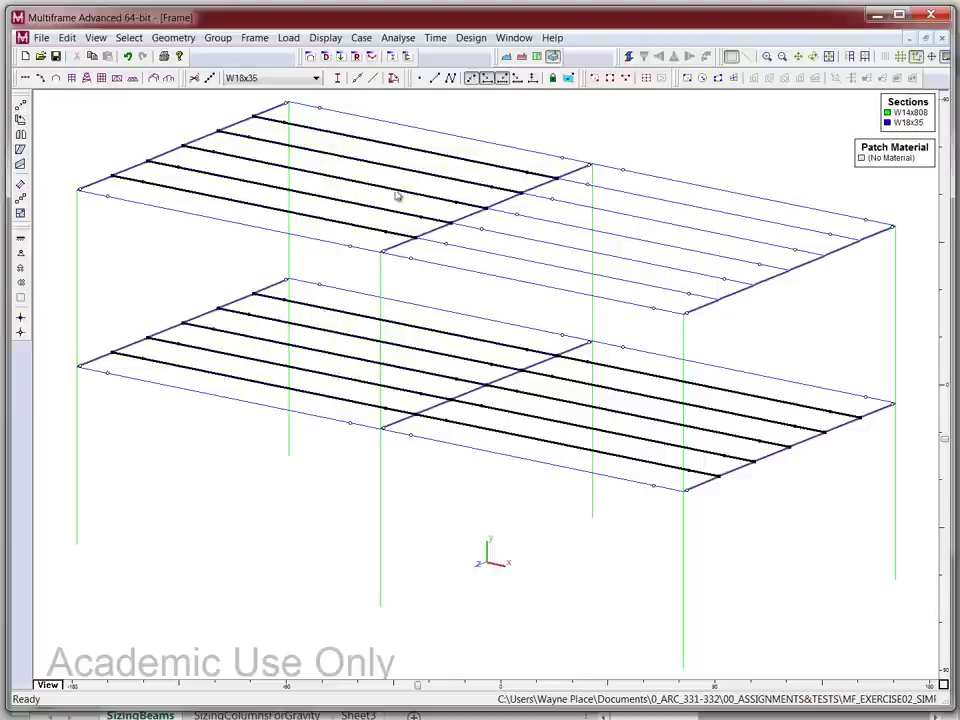
pyautogui.moveTo(634, 292); pyautogui.dragTo(621, 185)
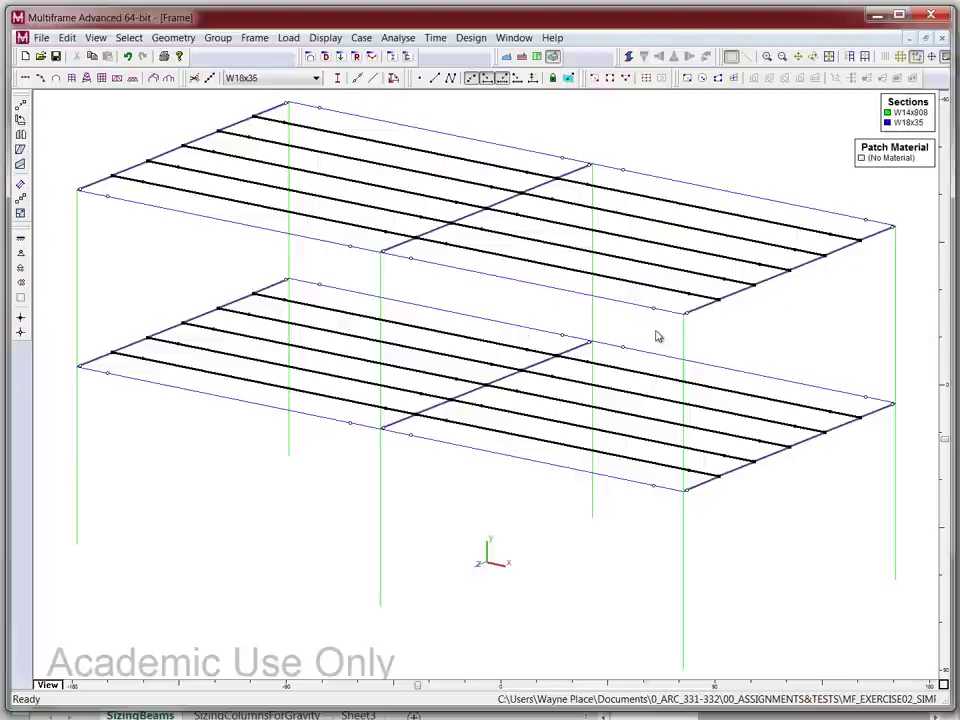
# Step: Clear the joist selection and select only the two edge joists of the right roof bay
pyautogui.moveTo(657, 336); pyautogui.dragTo(636, 184)
pyautogui.click(647, 180)
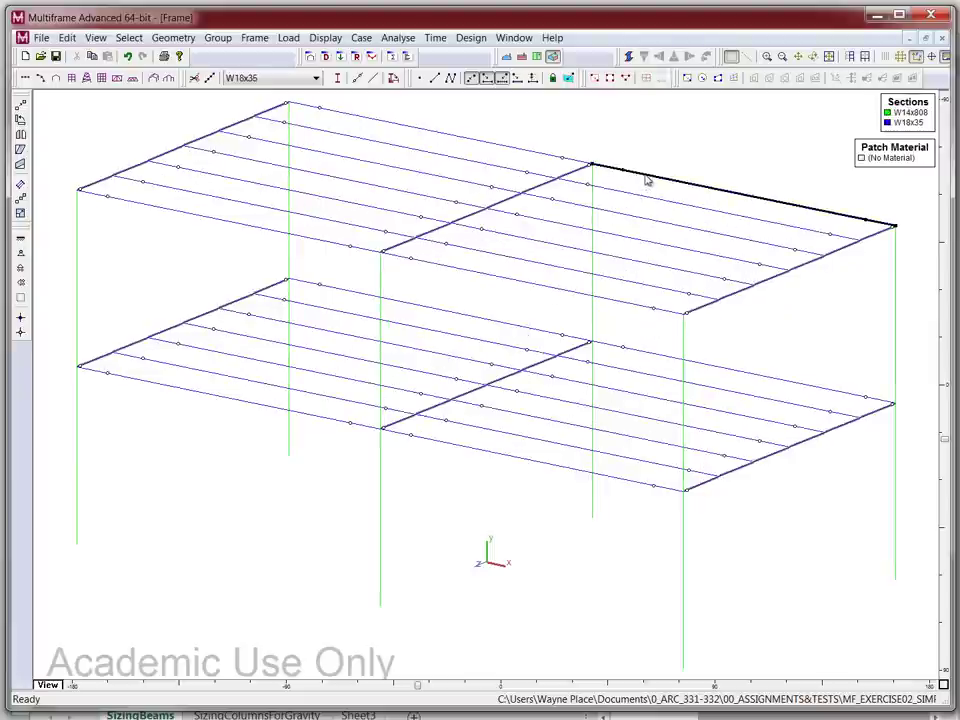
pyautogui.keyDown('shift'); pyautogui.click(633, 306); pyautogui.keyUp('shift')
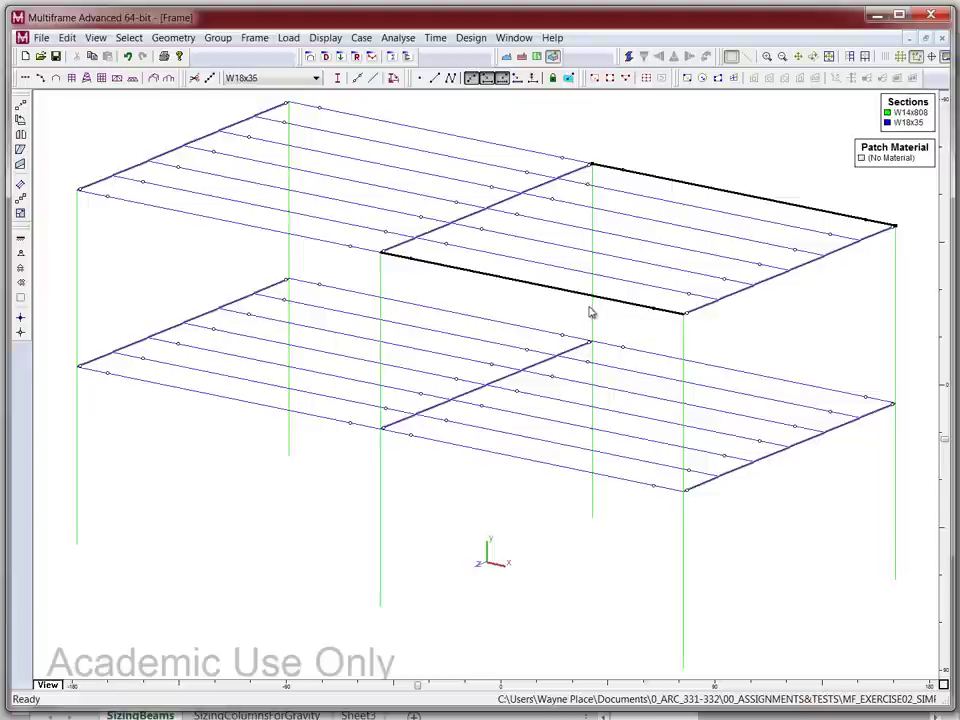
pyautogui.click(474, 300)
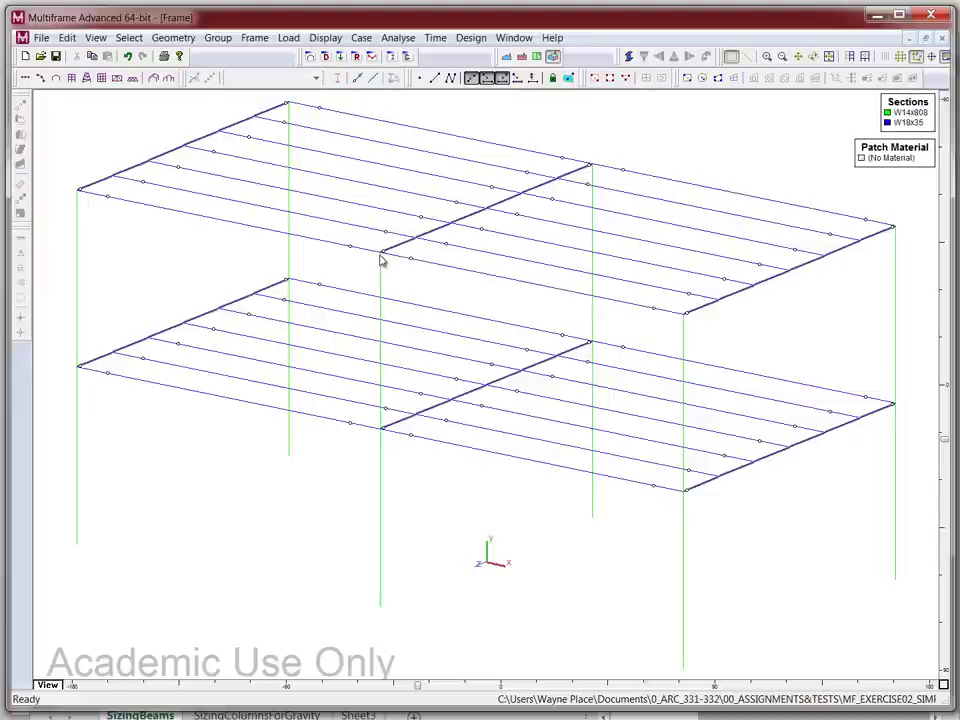
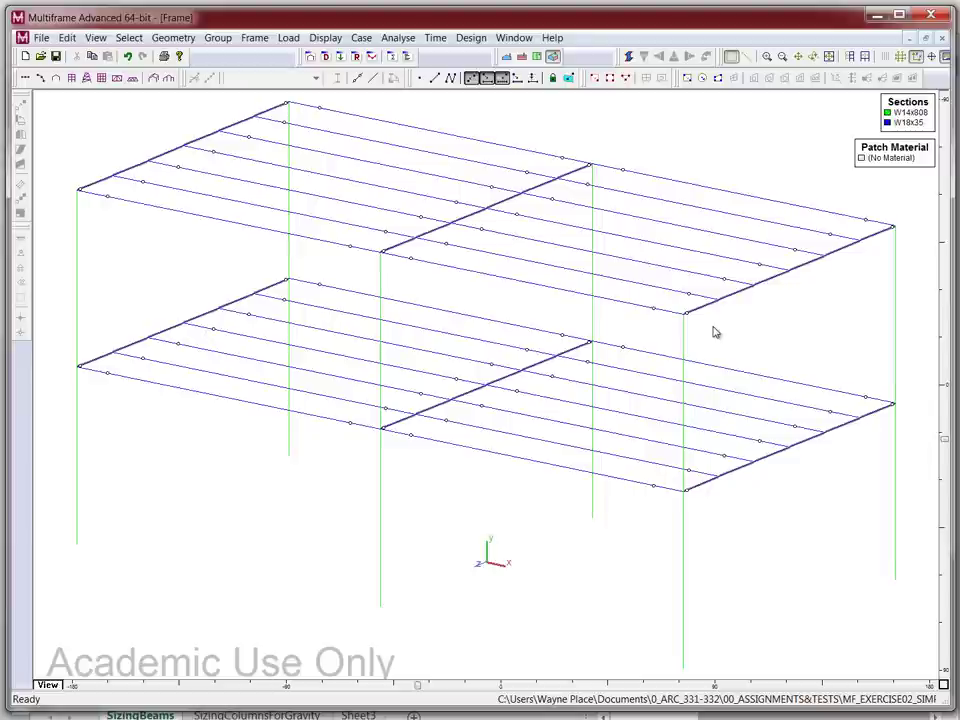
pyautogui.click(629, 313)
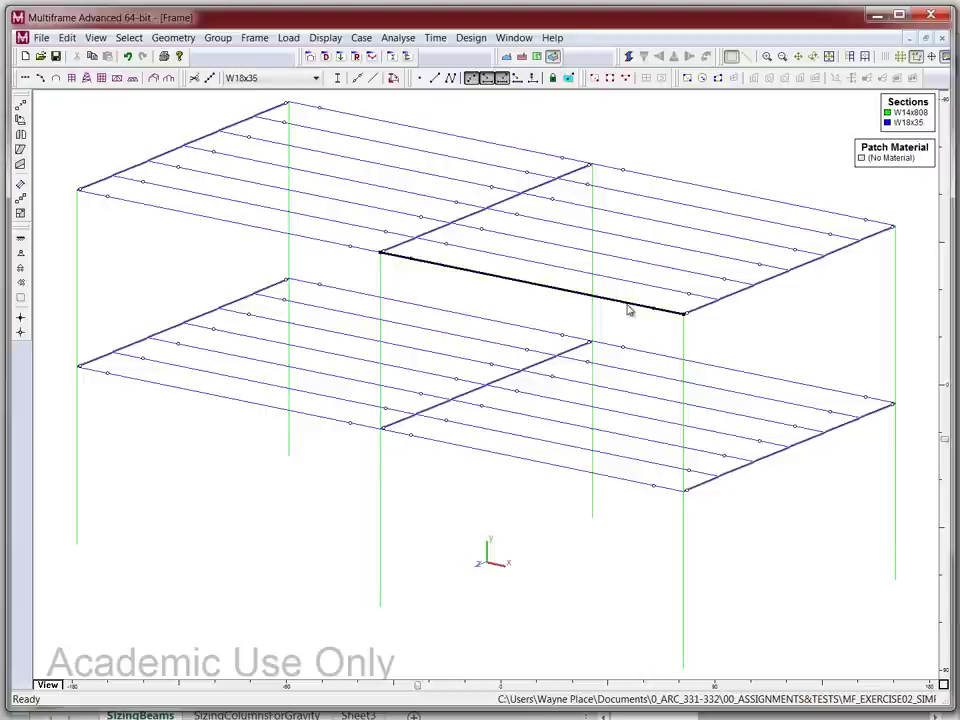
pyautogui.click(722, 199)
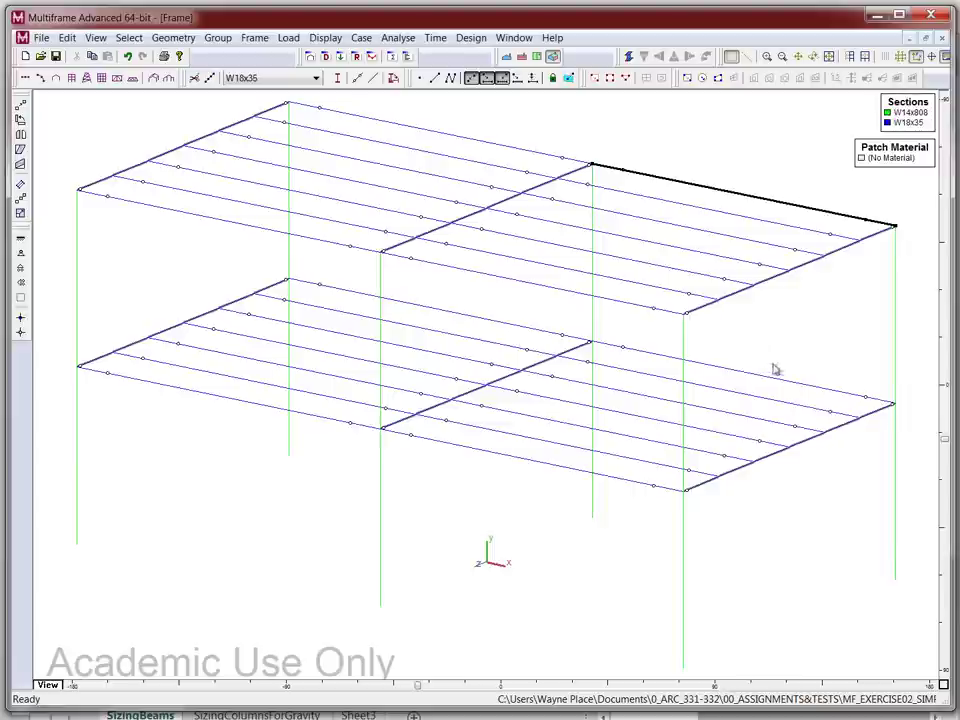
pyautogui.keyDown('shift'); pyautogui.click(617, 306); pyautogui.keyUp('shift')
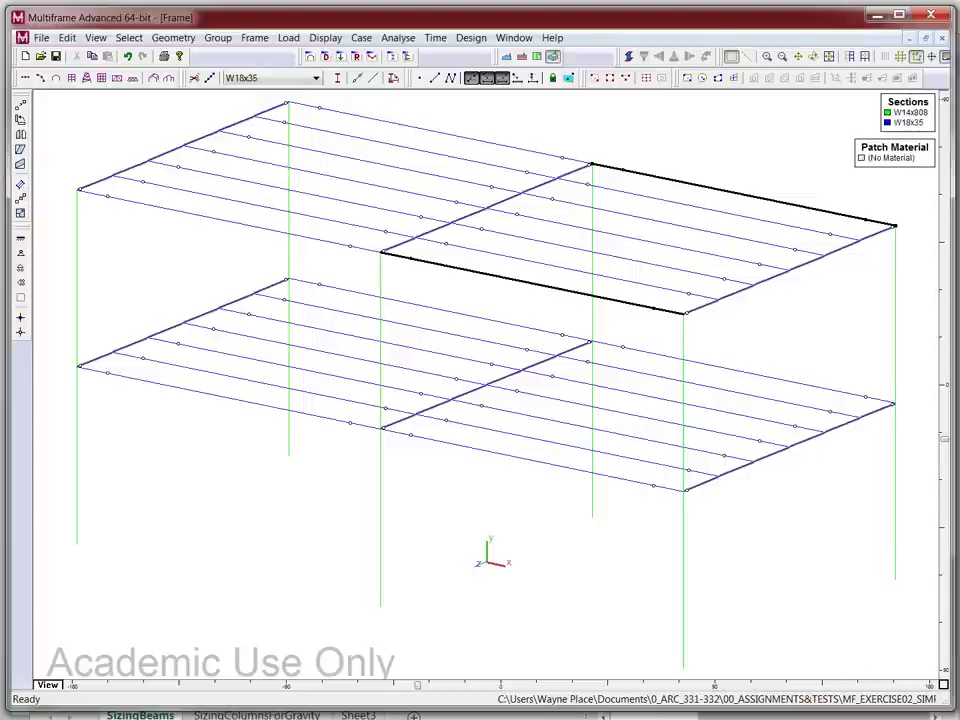
# Step: Show the Dead load case in the load view and compare the front edge roof joist with its neighbouring interior joist
pyautogui.click(341, 56)
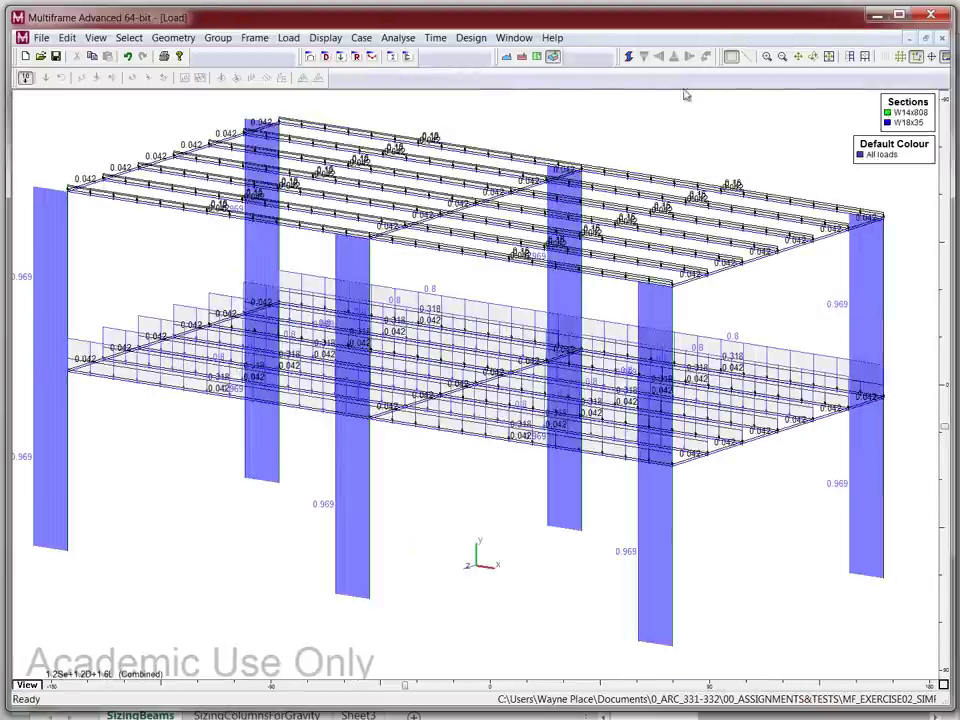
pyautogui.click(284, 37)
pyautogui.moveTo(365, 40)
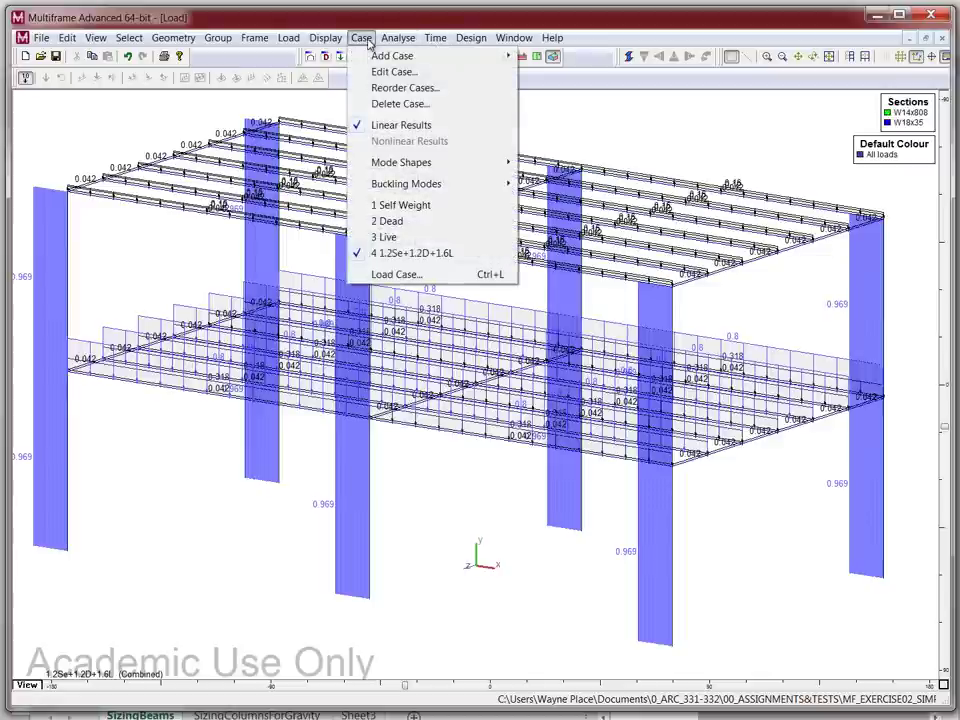
pyautogui.click(394, 221)
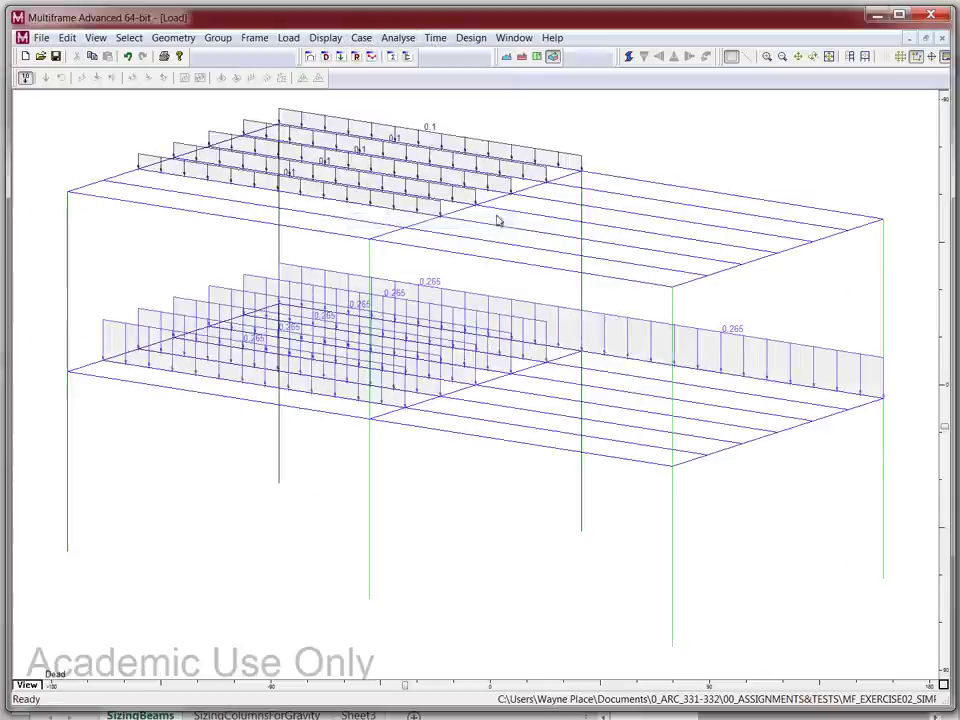
pyautogui.click(614, 284)
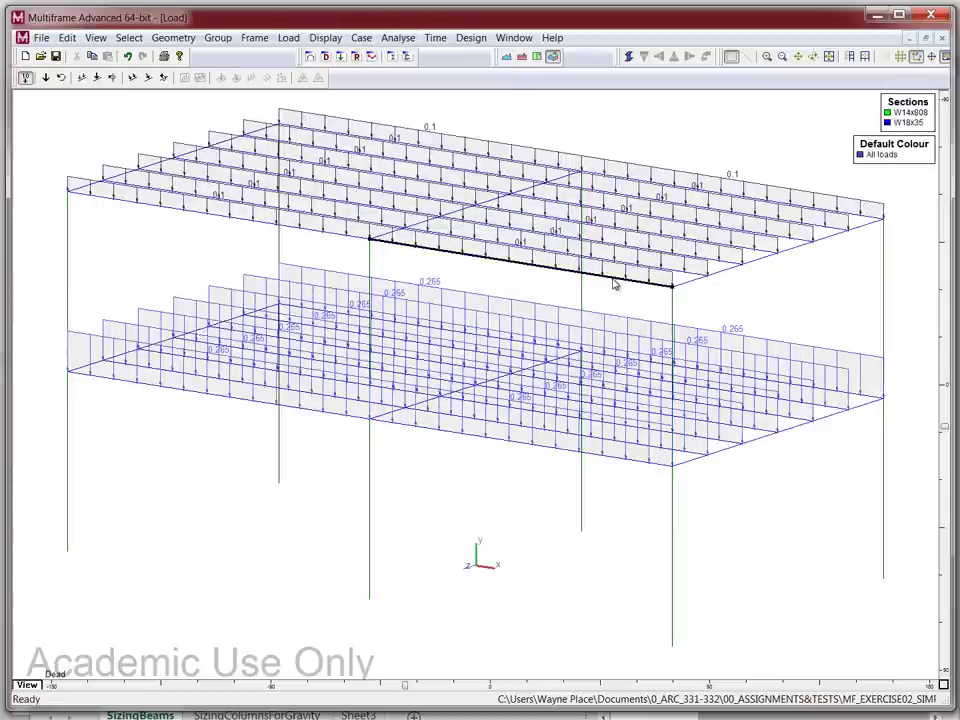
pyautogui.click(680, 271)
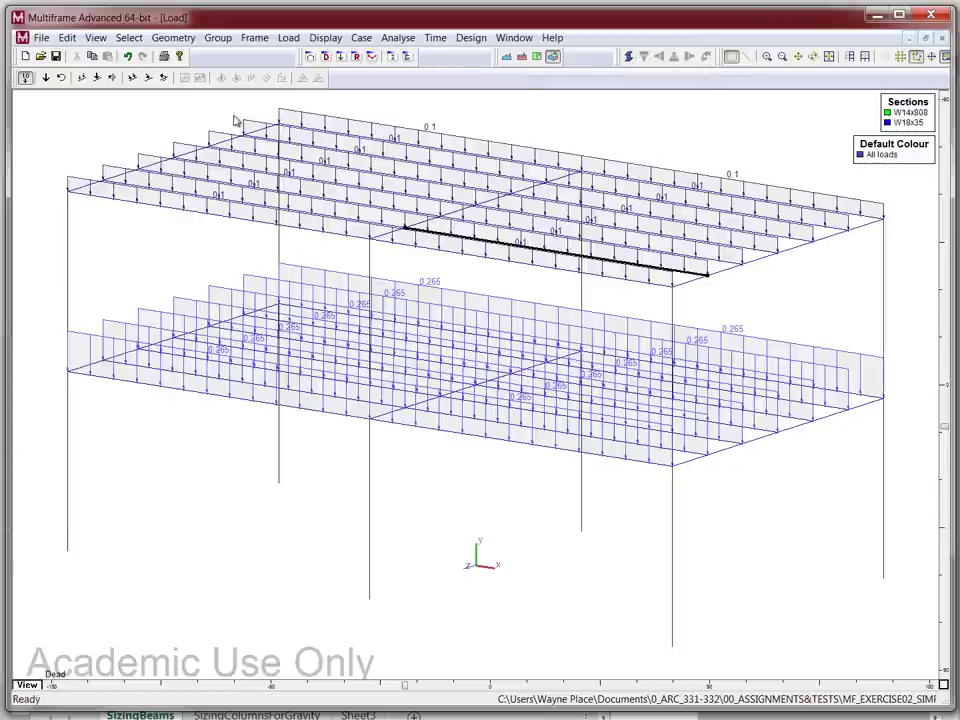
# Step: In the frame view, highlight in turn the right bay's interior floor joists, the middle floor girder and the right bay's roof joists
pyautogui.click(312, 57)
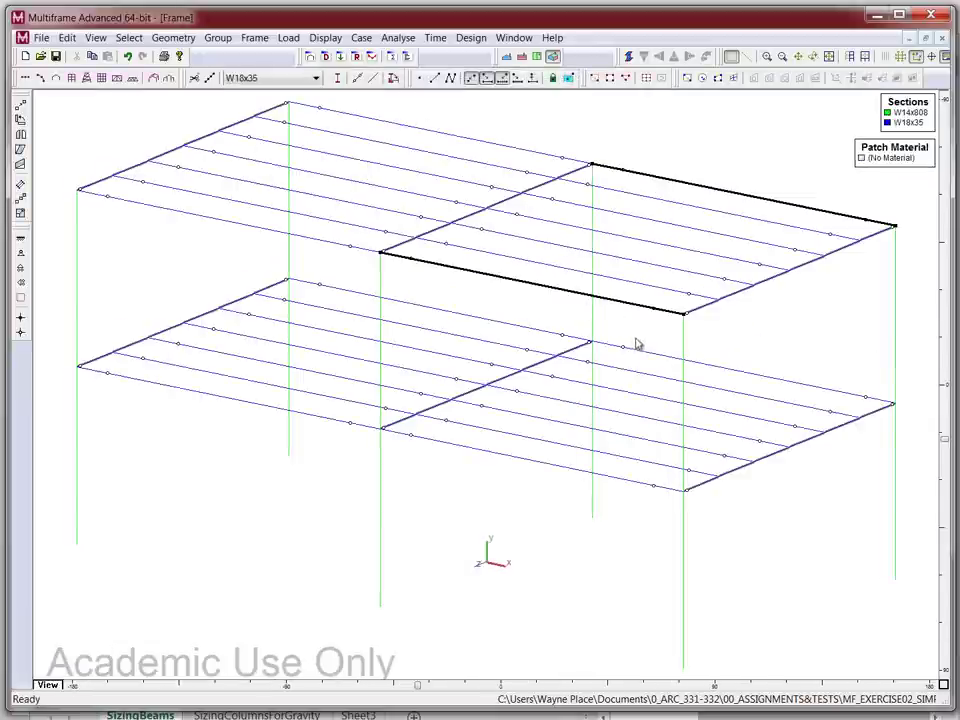
pyautogui.moveTo(647, 490); pyautogui.dragTo(616, 462)
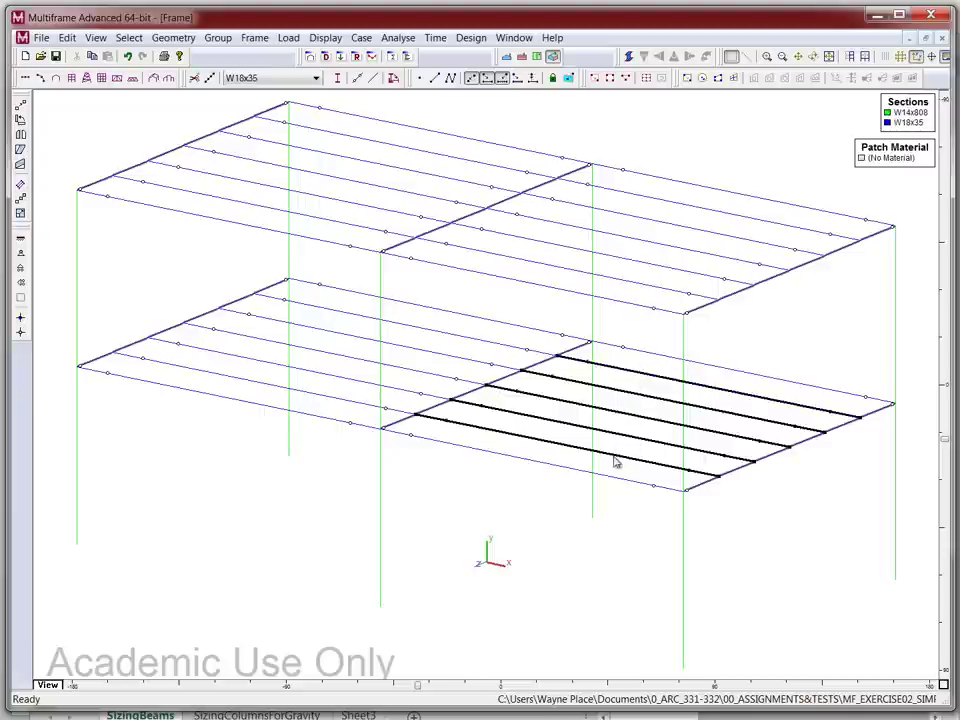
pyautogui.click(511, 387)
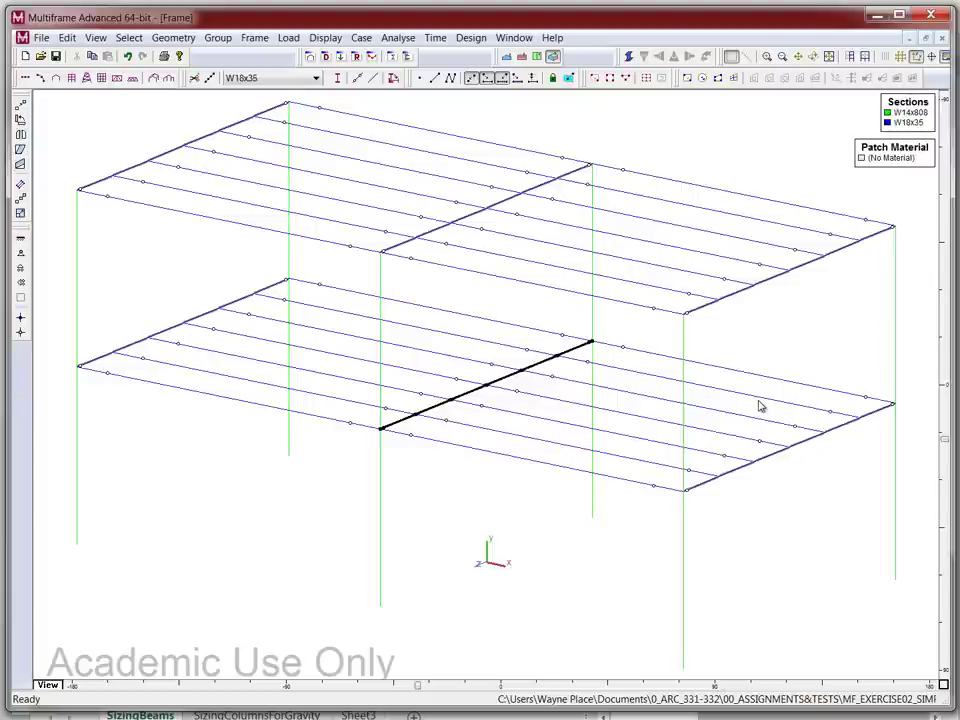
pyautogui.moveTo(761, 404)
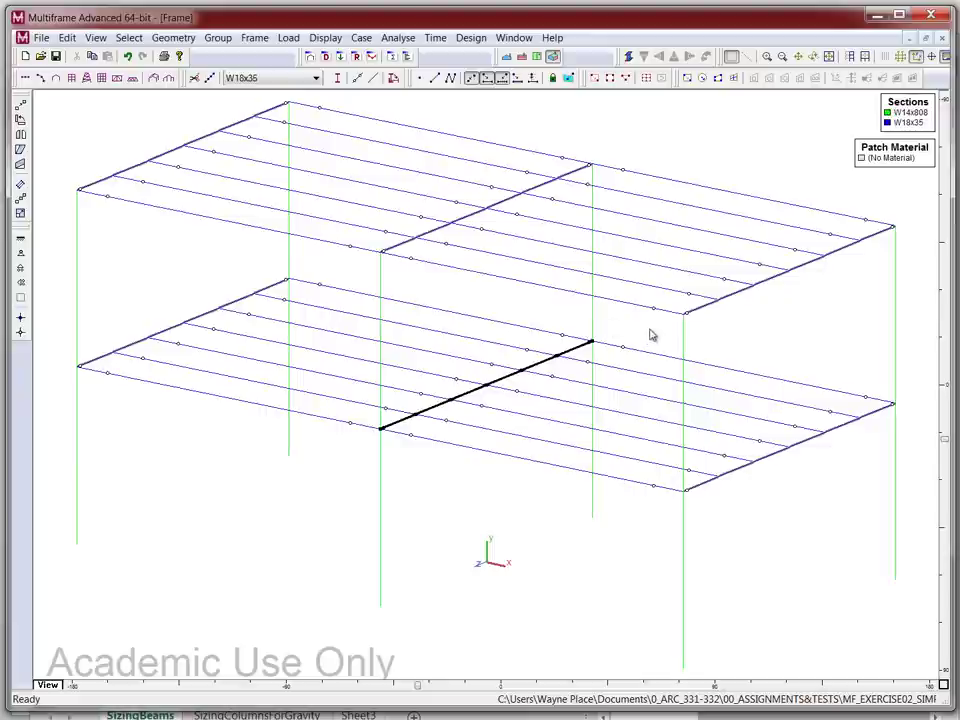
pyautogui.moveTo(650, 328); pyautogui.dragTo(627, 166)
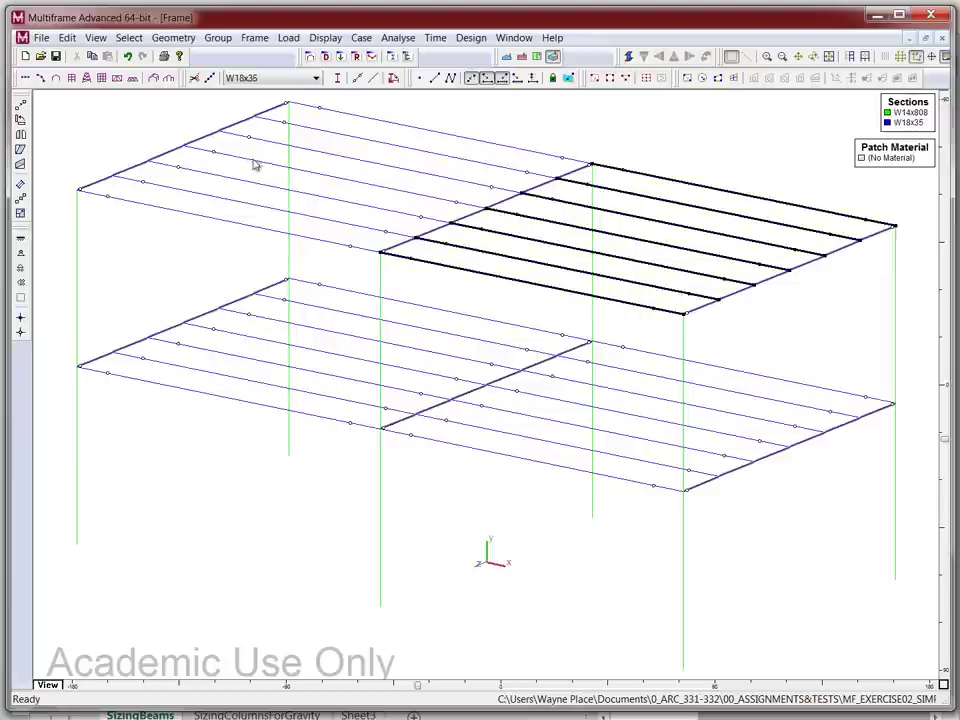
pyautogui.click(618, 122)
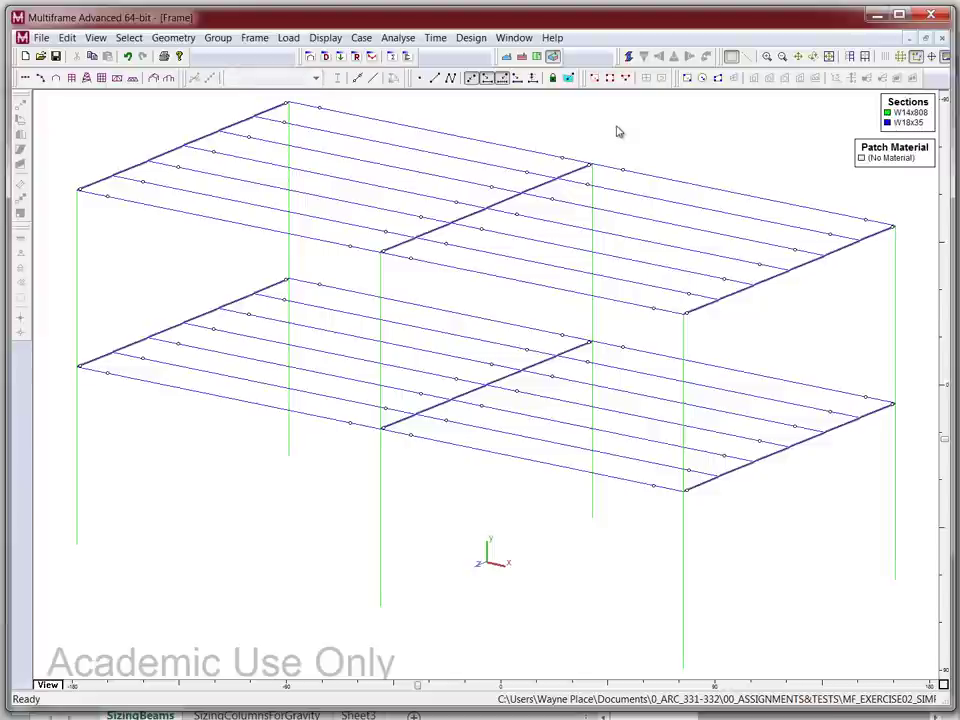
# Step: Show the top bending stress plot for load case 1.2Se+1.2D+1.6L
pyautogui.click(285, 50)
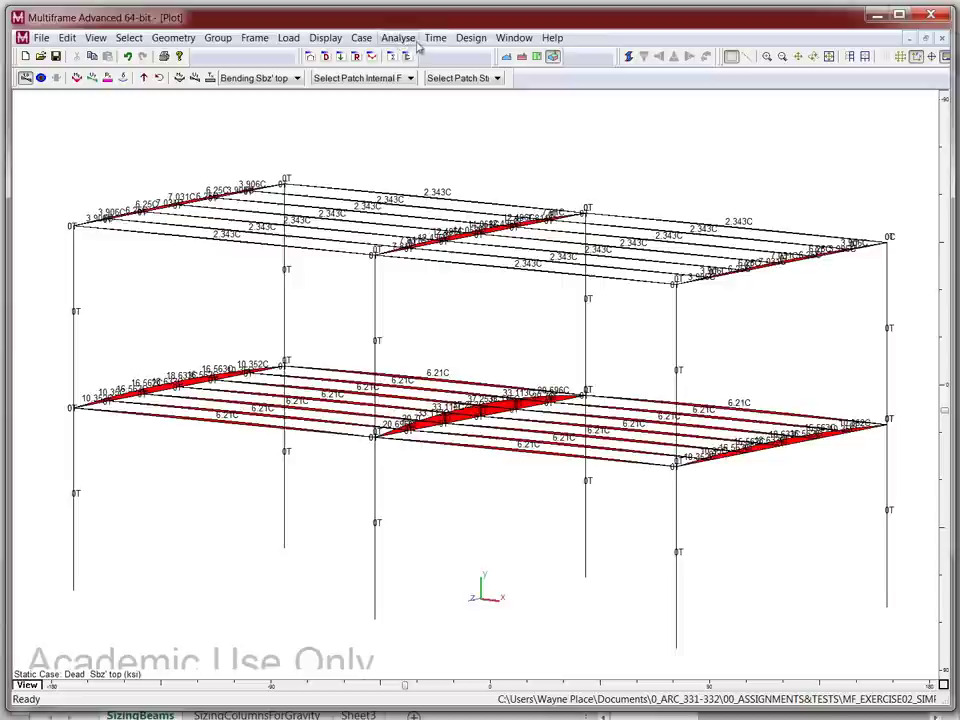
pyautogui.click(362, 38)
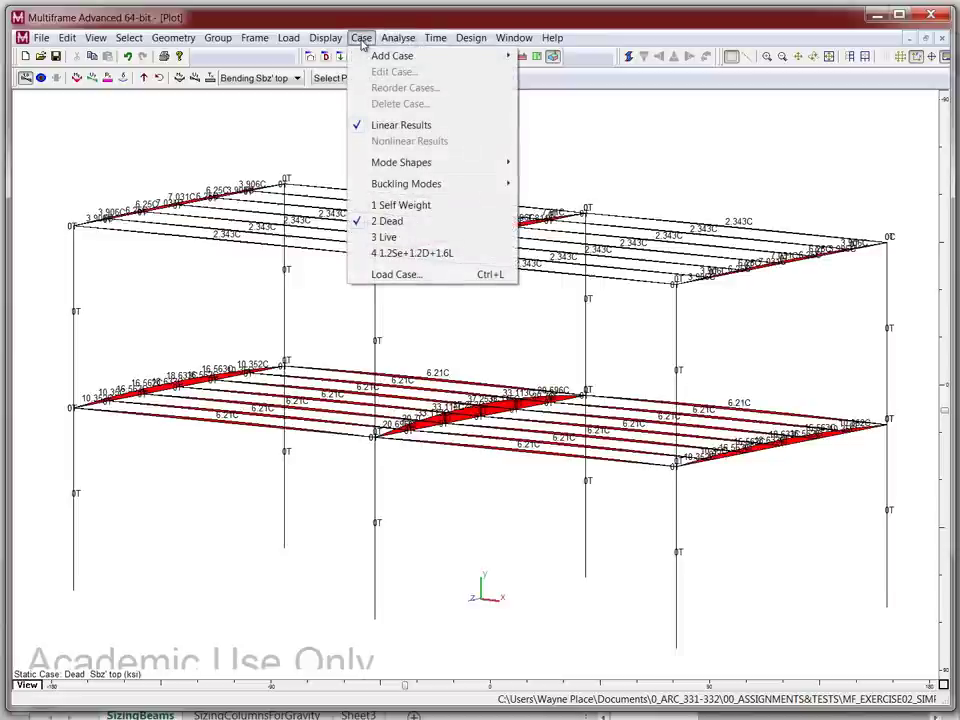
pyautogui.click(398, 252)
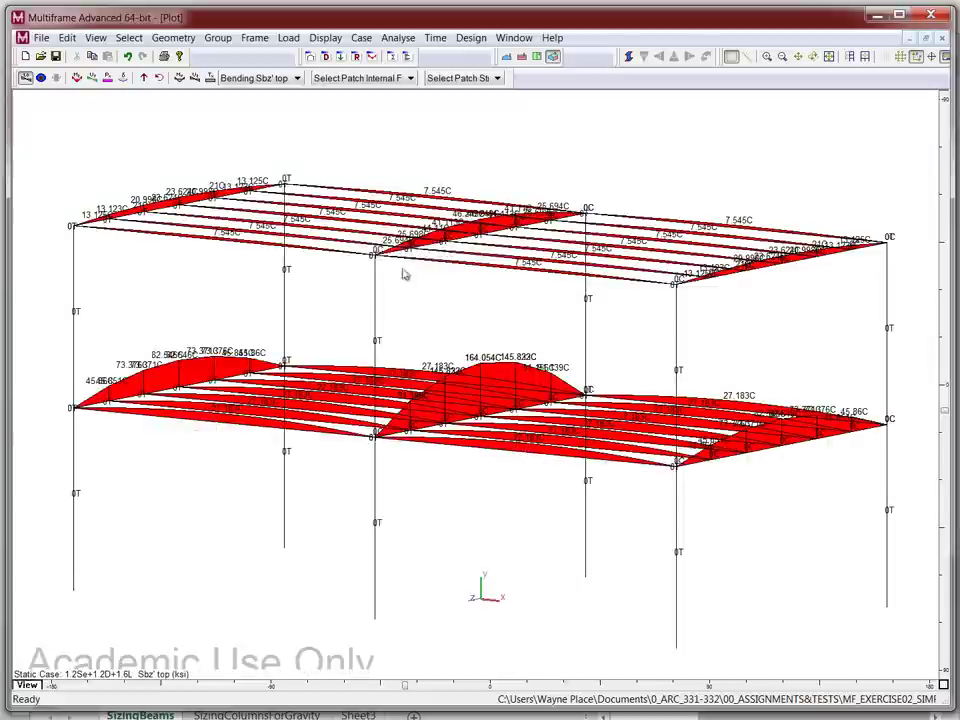
# Step: Hide the plot's value labels and inspect the stress and deflection diagrams of the right bay's rear edge roof joist
pyautogui.click(25, 78)
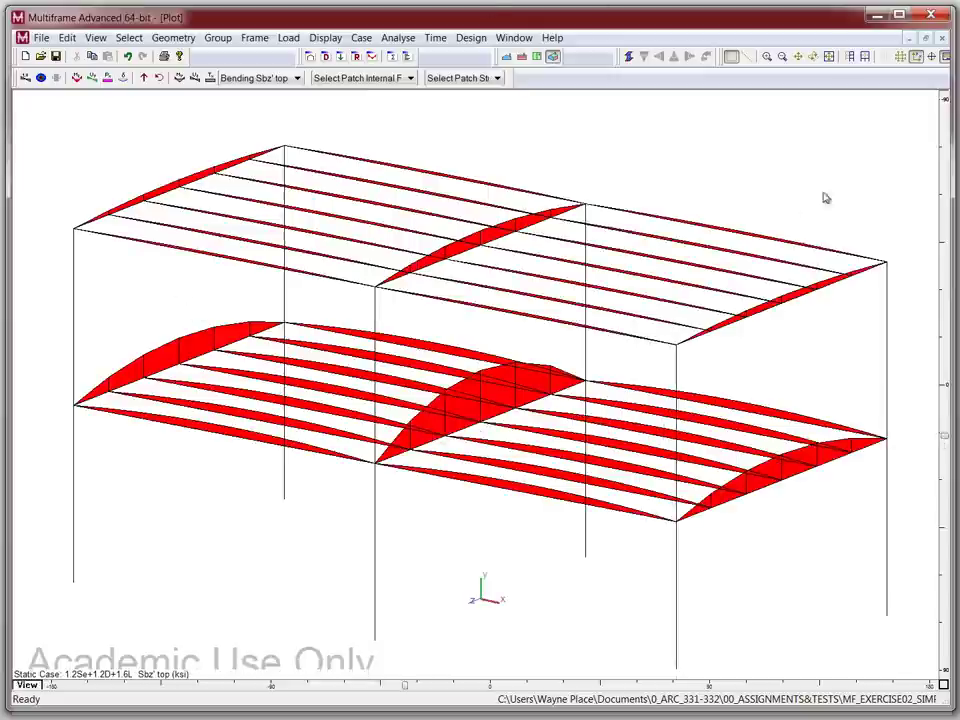
pyautogui.doubleClick(693, 228)
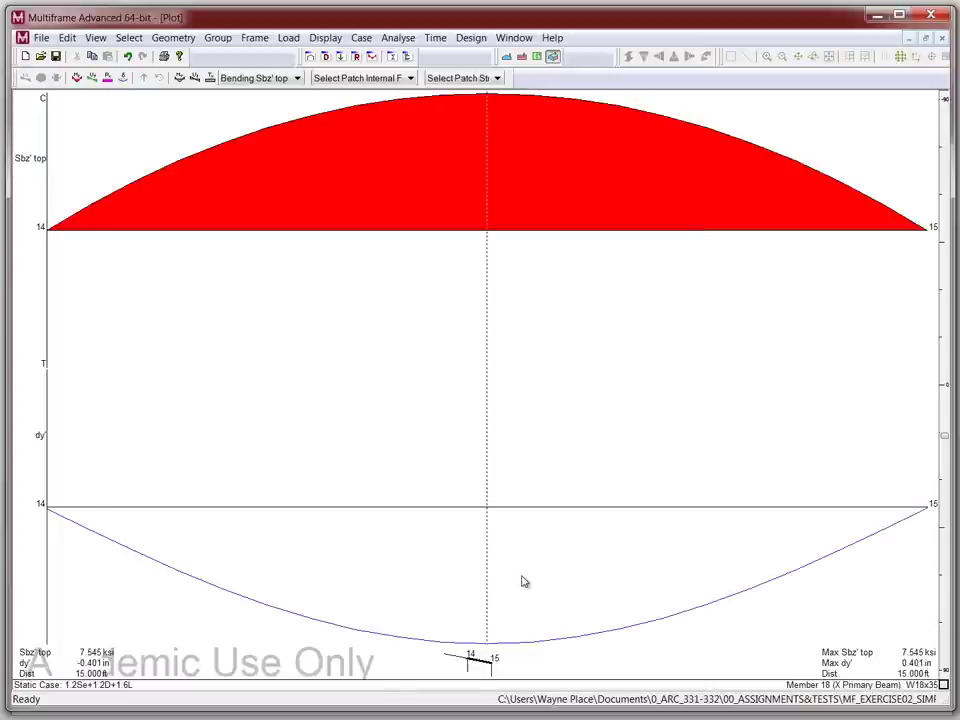
pyautogui.click(480, 667)
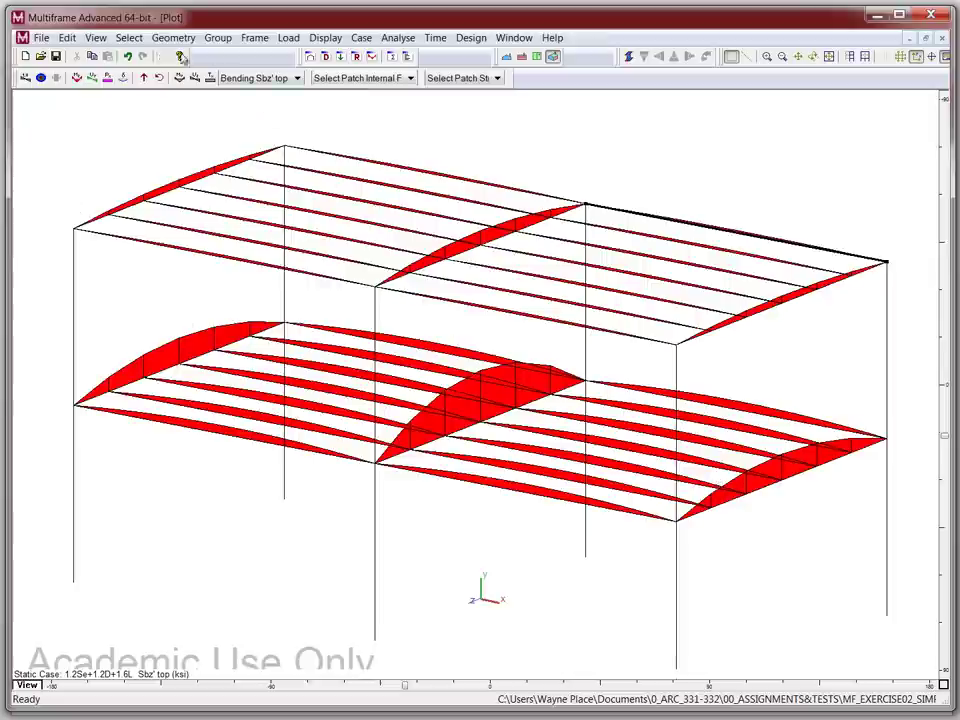
# Step: In the frame view, assign the W10x12 section from the Sections Library to all the right bay's roof joists
pyautogui.click(311, 57)
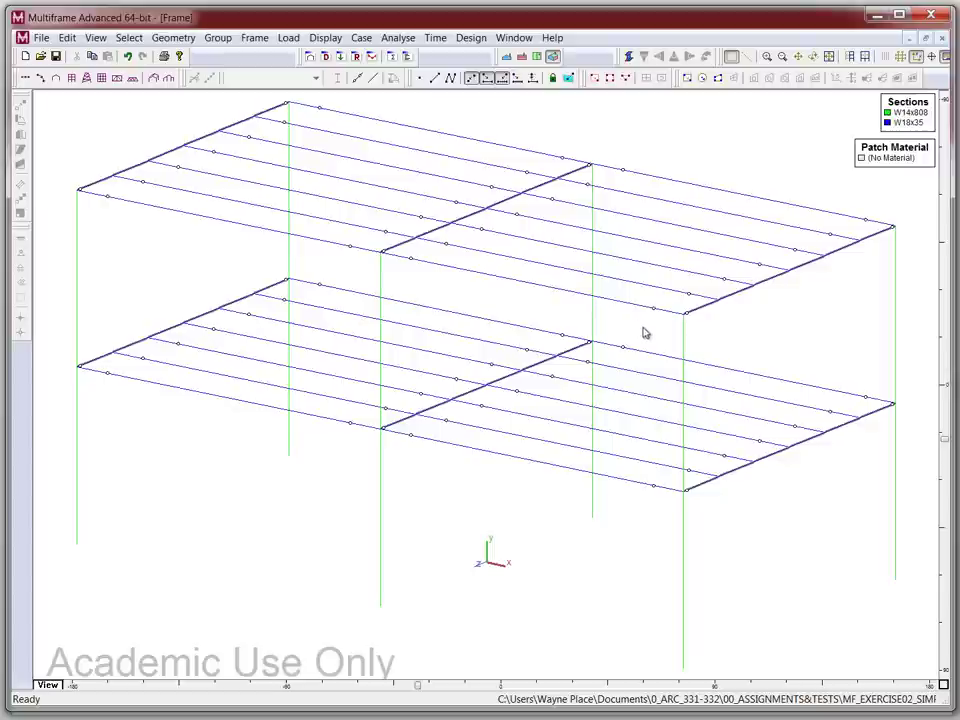
pyautogui.moveTo(643, 323); pyautogui.dragTo(611, 178)
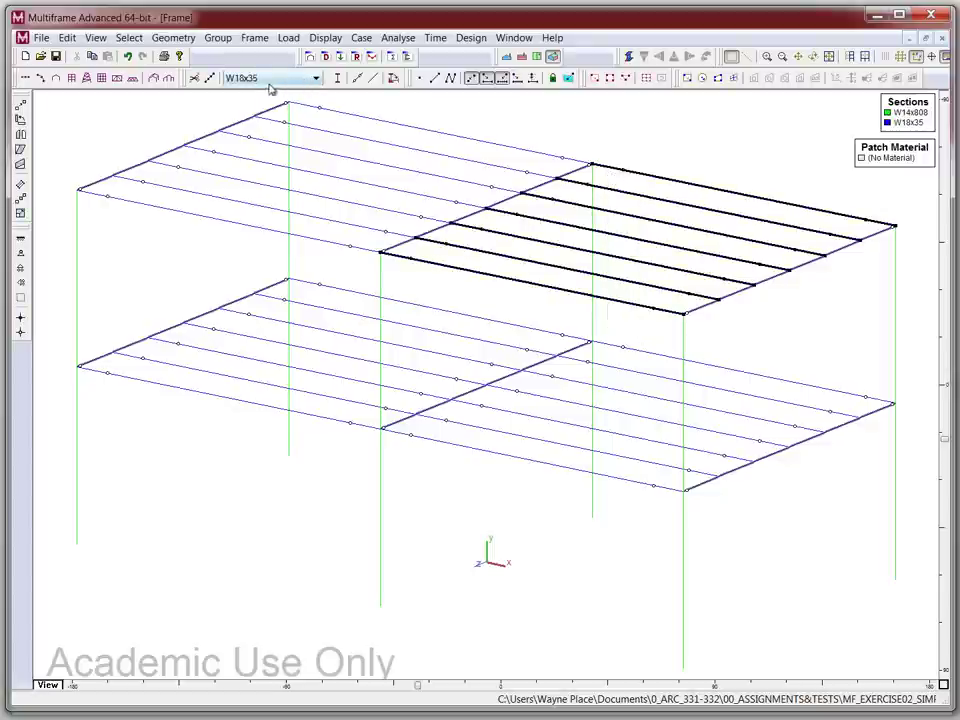
pyautogui.click(655, 344)
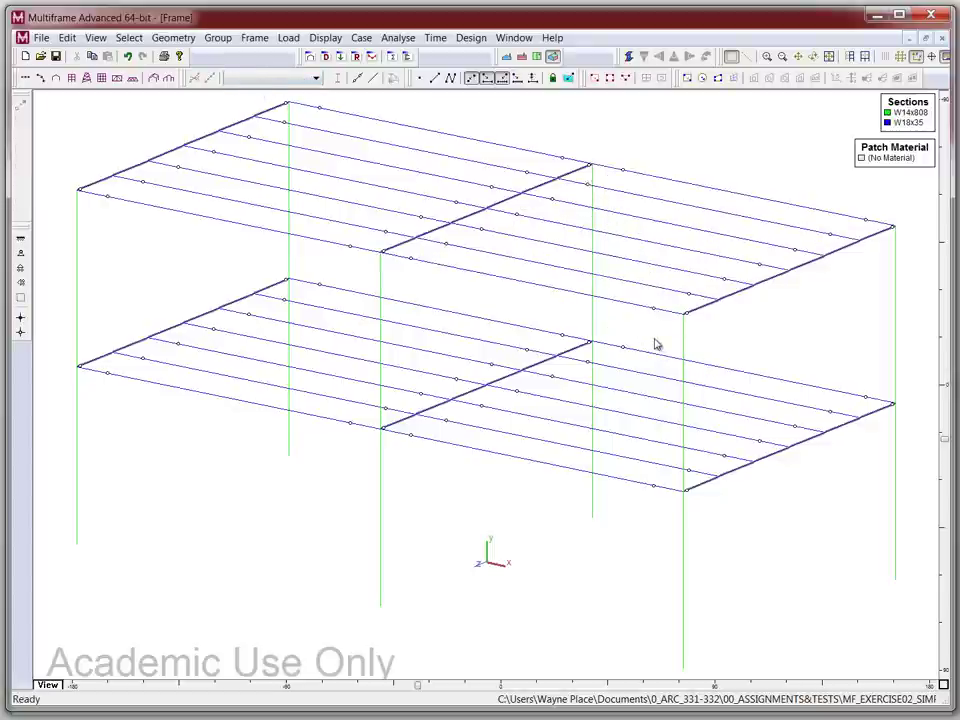
pyautogui.moveTo(655, 341); pyautogui.dragTo(624, 171)
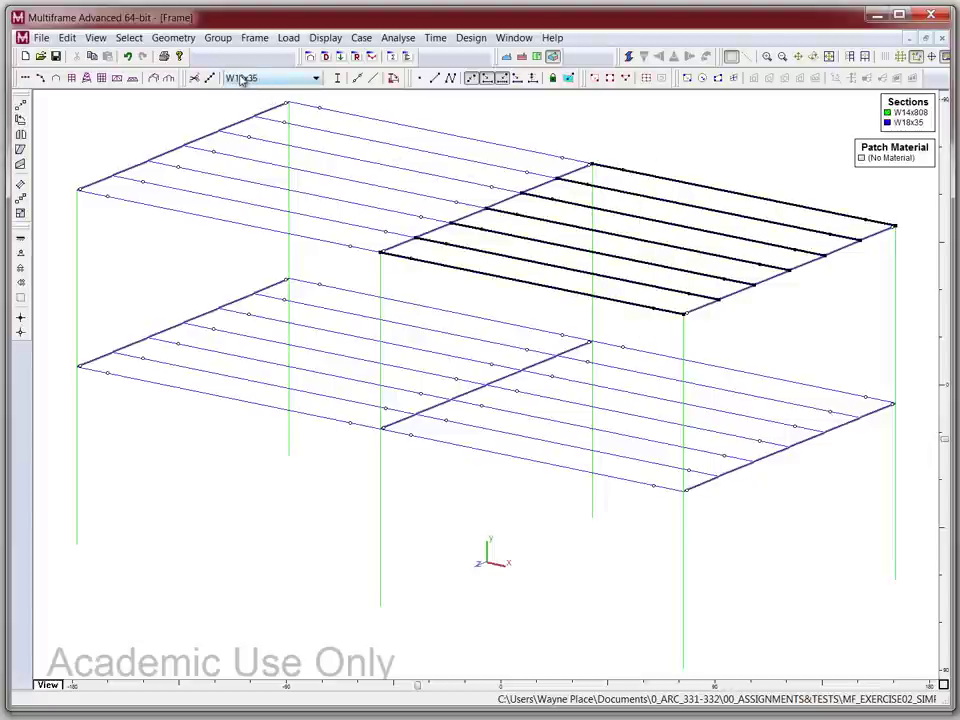
pyautogui.click(316, 79)
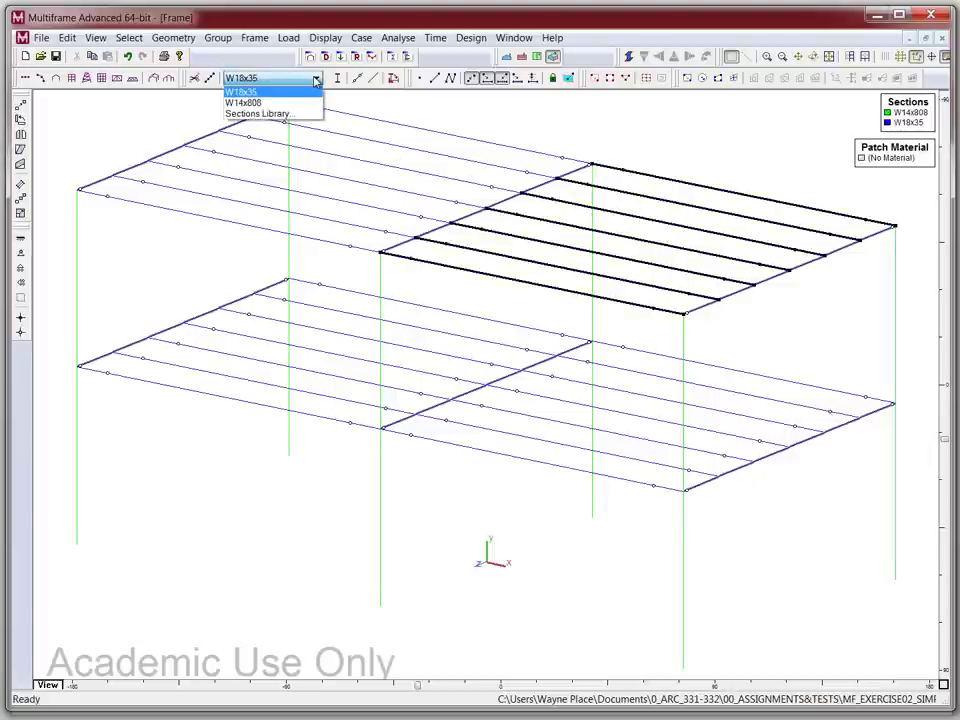
pyautogui.click(272, 114)
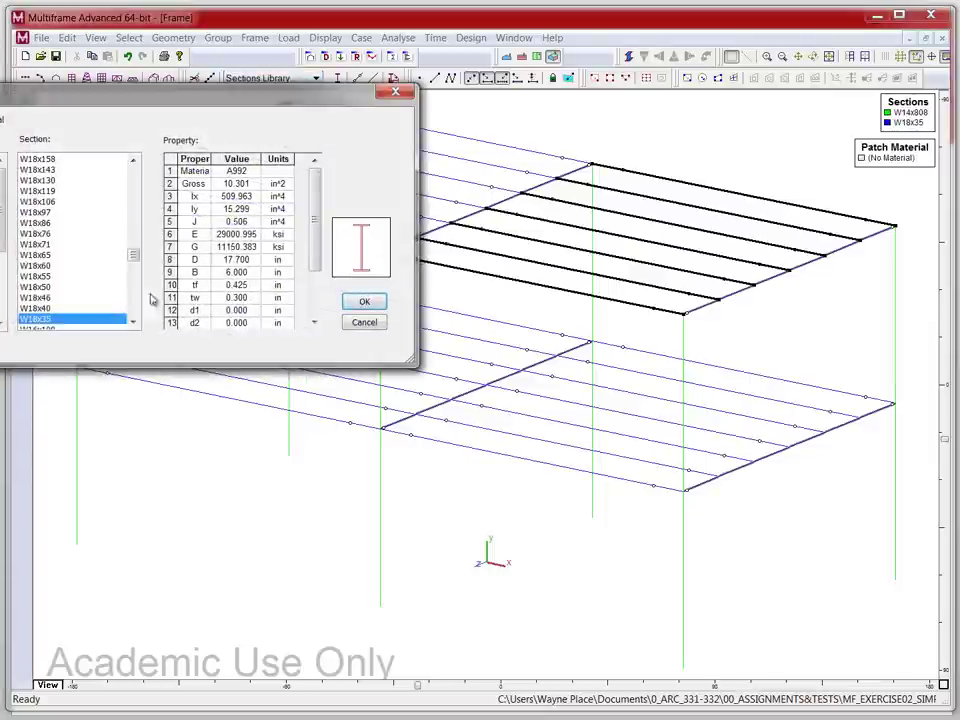
pyautogui.click(135, 302)
pyautogui.click(135, 302)
pyautogui.click(135, 302)
pyautogui.click(135, 302)
pyautogui.click(135, 302)
pyautogui.click(135, 302)
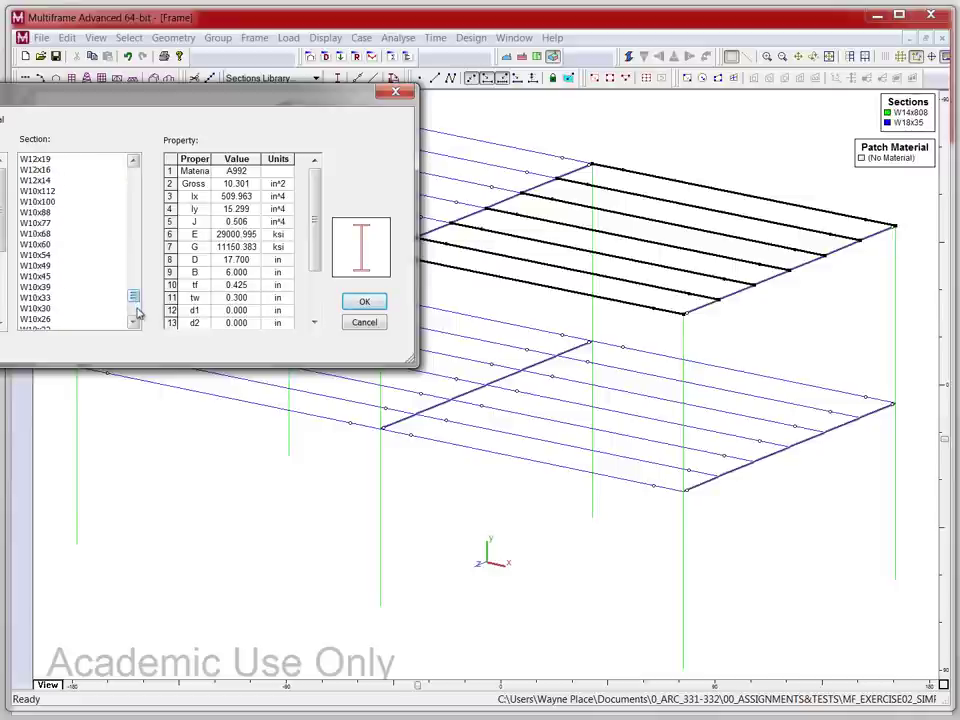
pyautogui.click(137, 313)
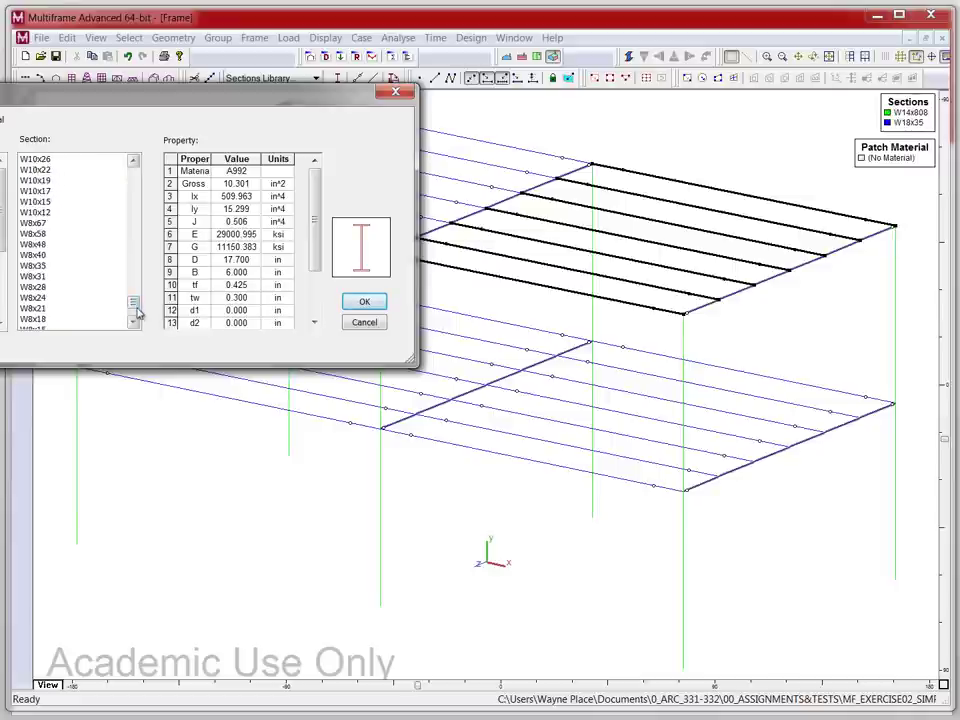
pyautogui.click(33, 212)
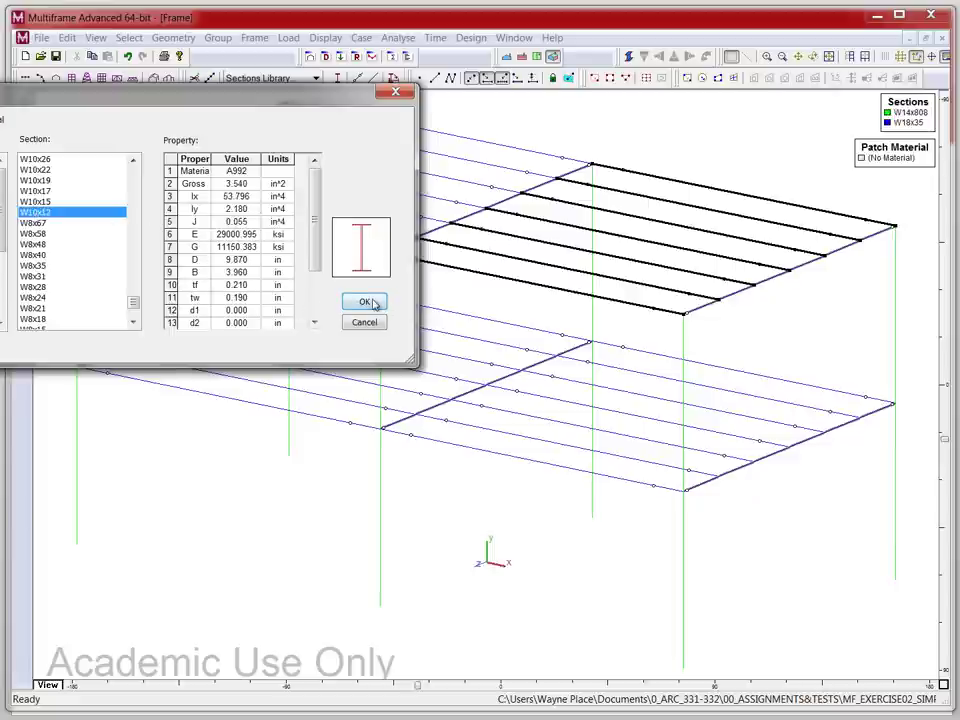
pyautogui.click(366, 302)
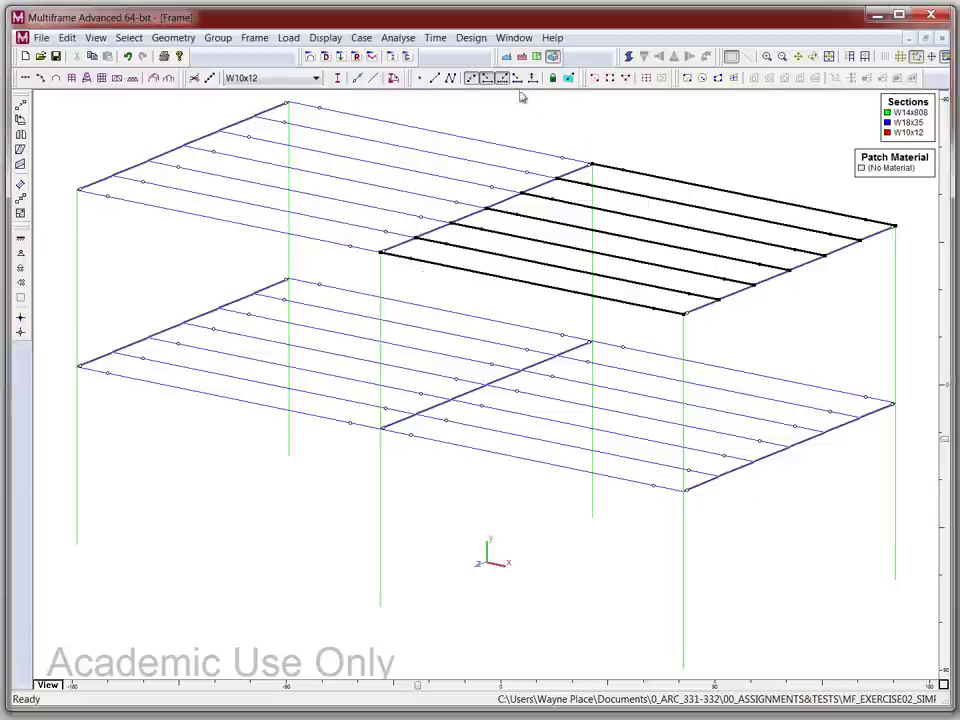
# Step: Run a linear analysis with the W10x12 roof joists and inspect the rear edge joist's bending stress and deflection diagrams
pyautogui.click(398, 37)
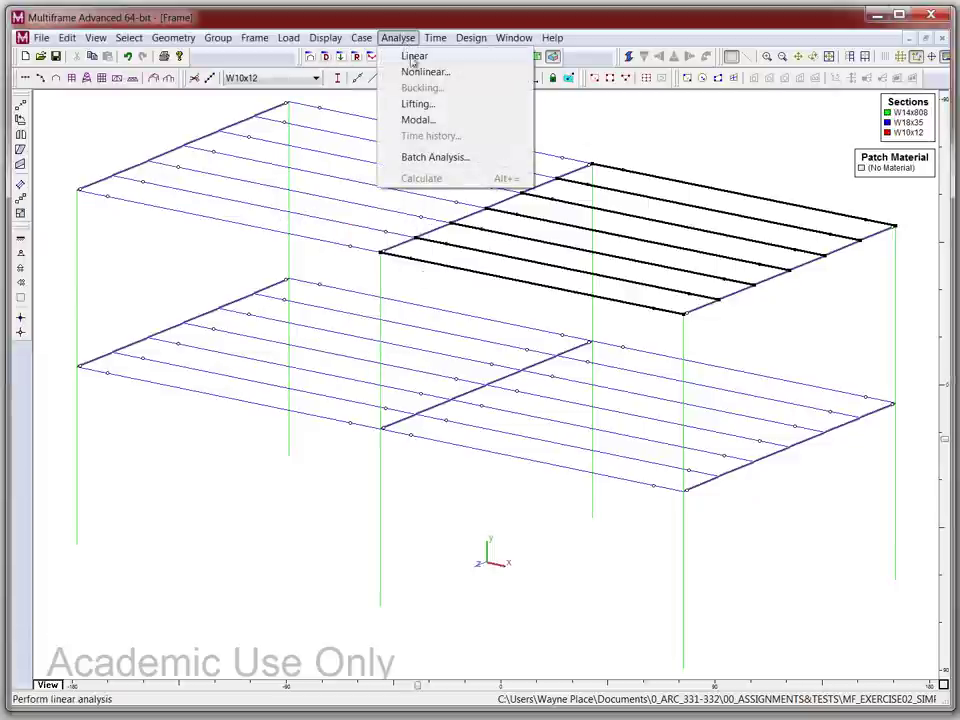
pyautogui.click(414, 57)
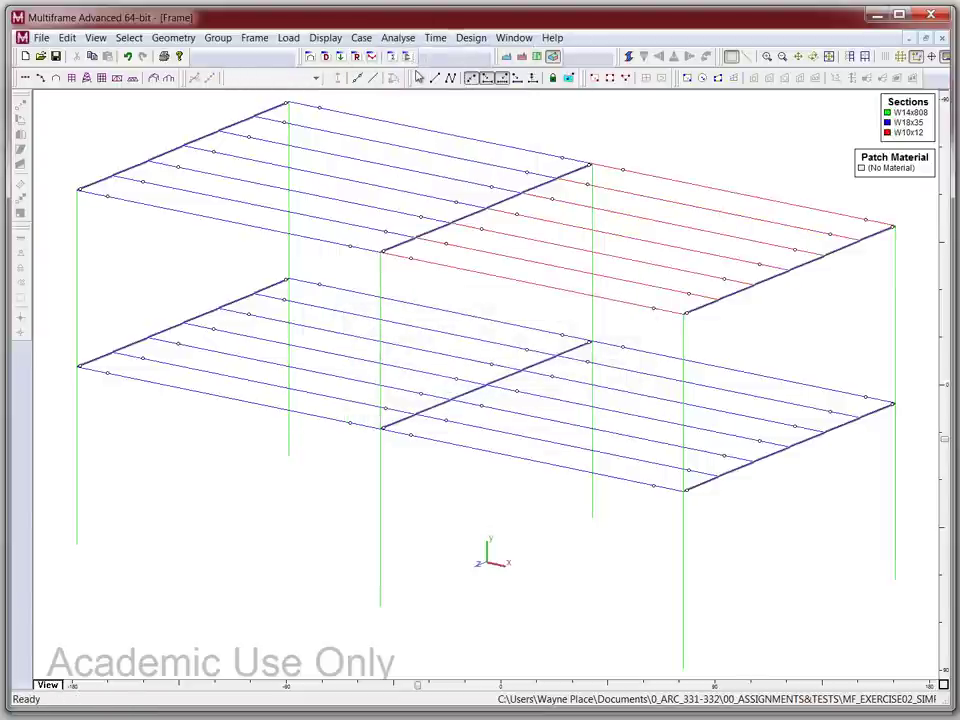
pyautogui.click(371, 57)
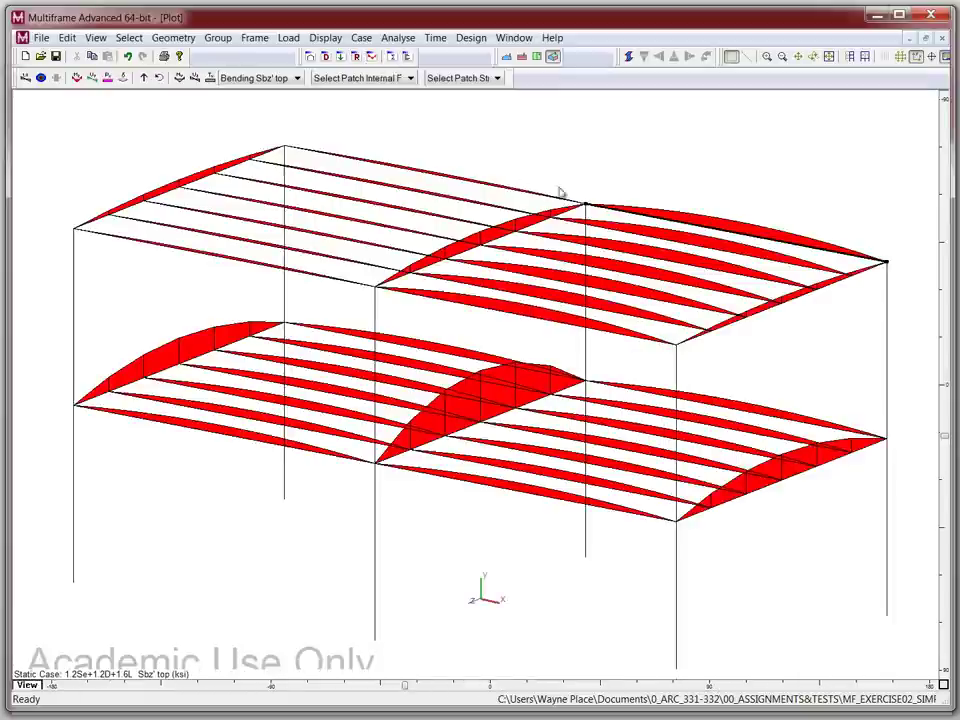
pyautogui.doubleClick(726, 236)
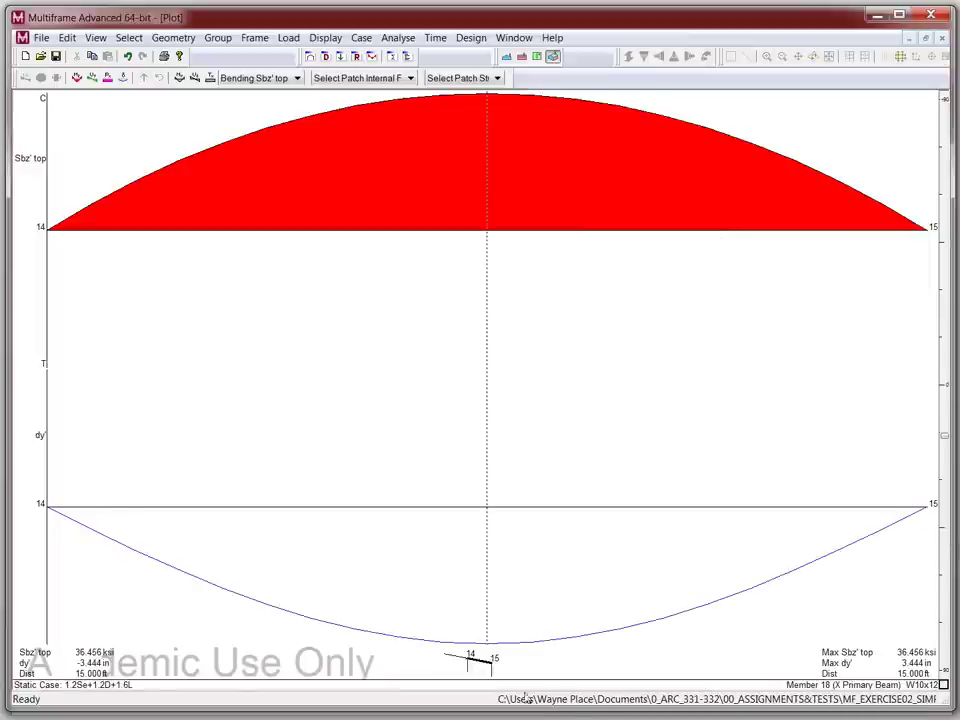
pyautogui.doubleClick(489, 669)
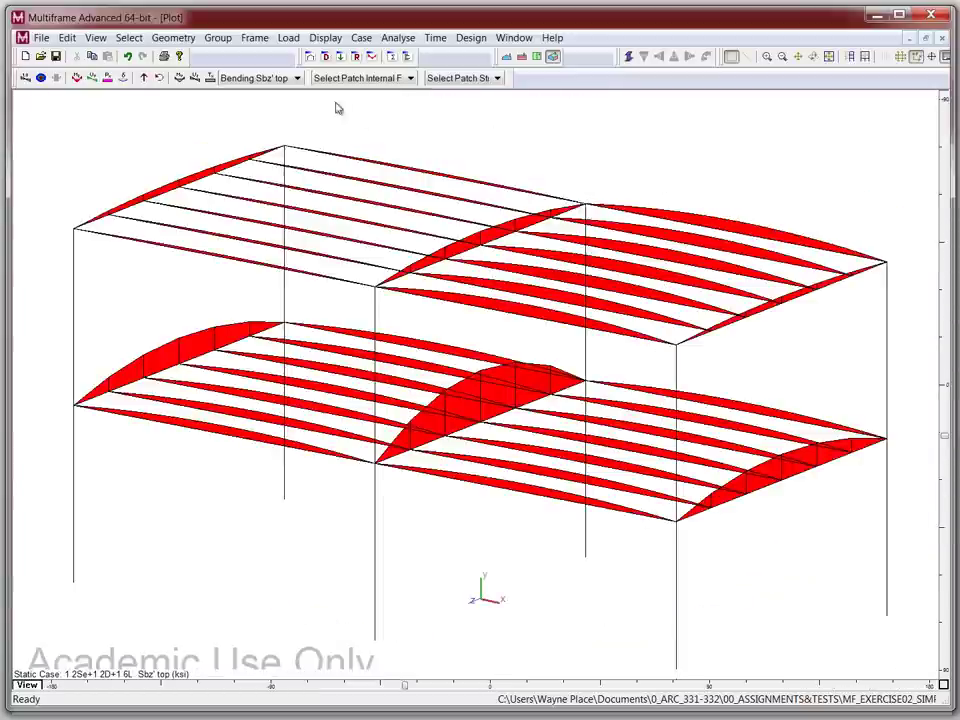
# Step: Change the section of all the right bay's roof joists to W8x10 from the Sections Library
pyautogui.click(309, 57)
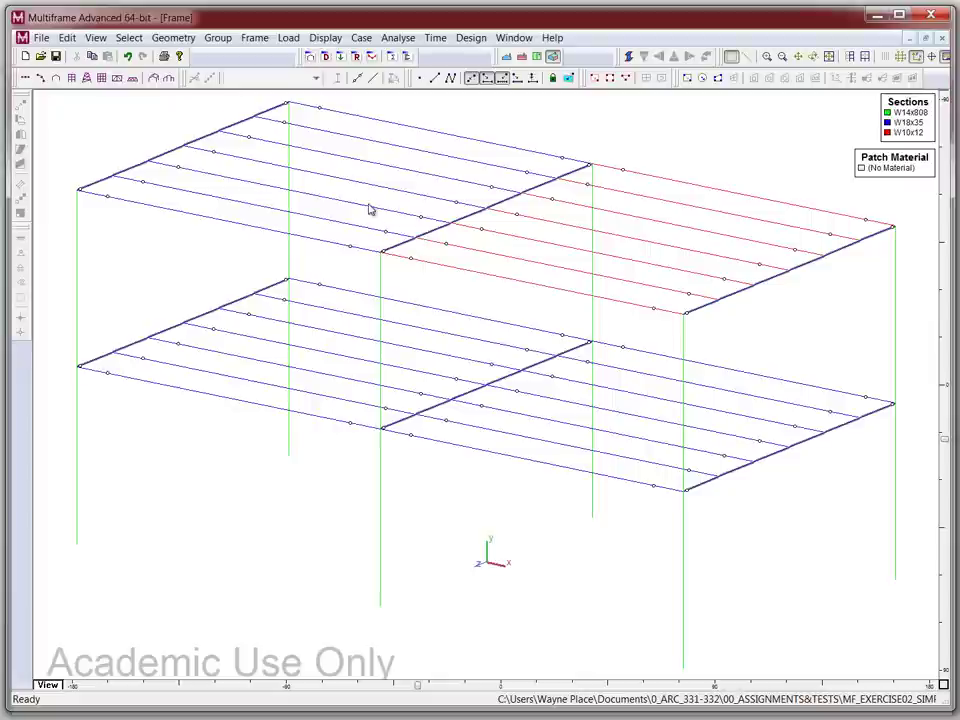
pyautogui.moveTo(705, 182); pyautogui.dragTo(671, 236)
pyautogui.moveTo(681, 143); pyautogui.dragTo(617, 305)
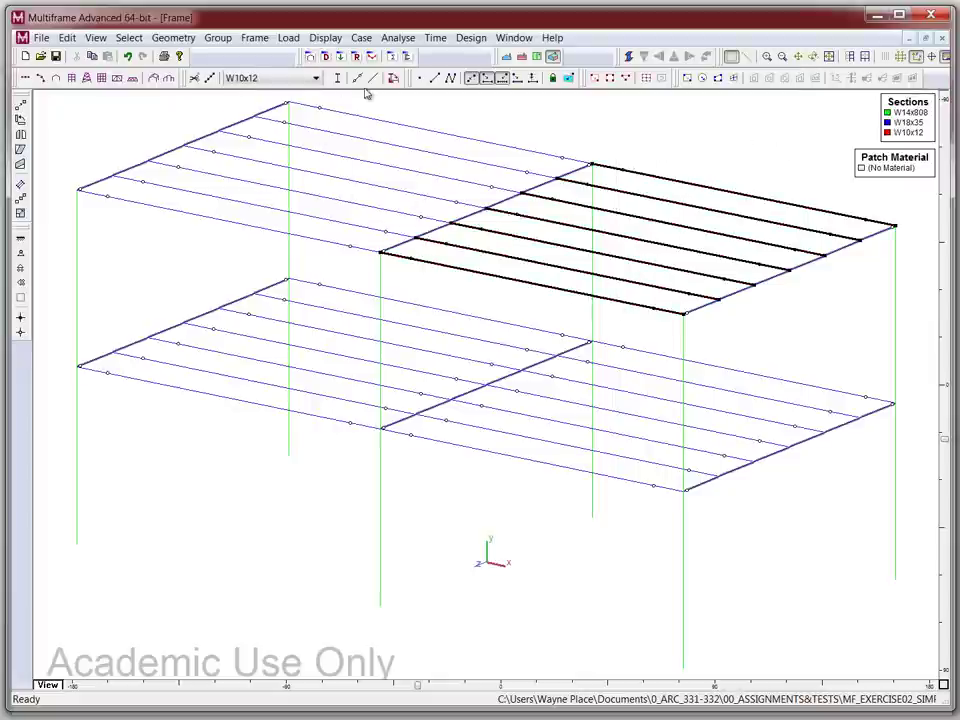
pyautogui.click(316, 78)
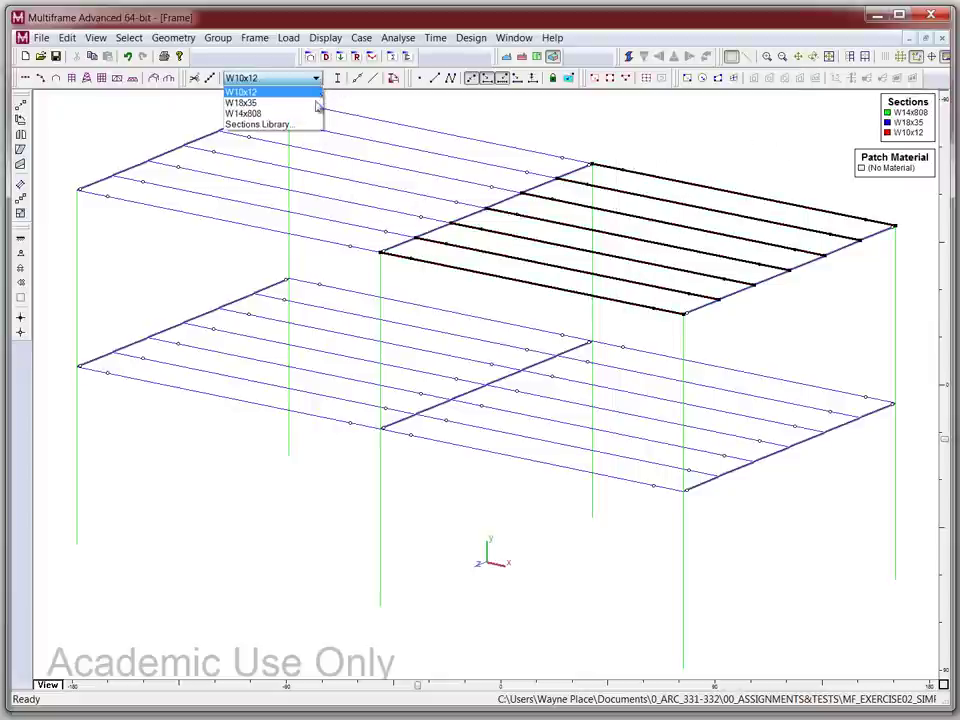
pyautogui.click(314, 124)
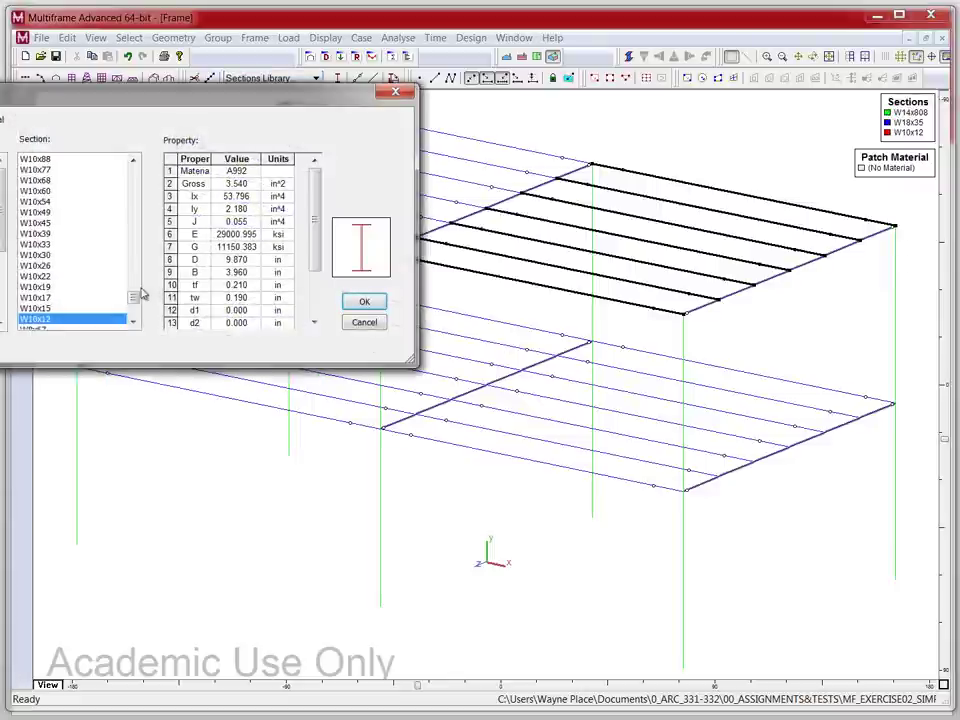
pyautogui.click(134, 311)
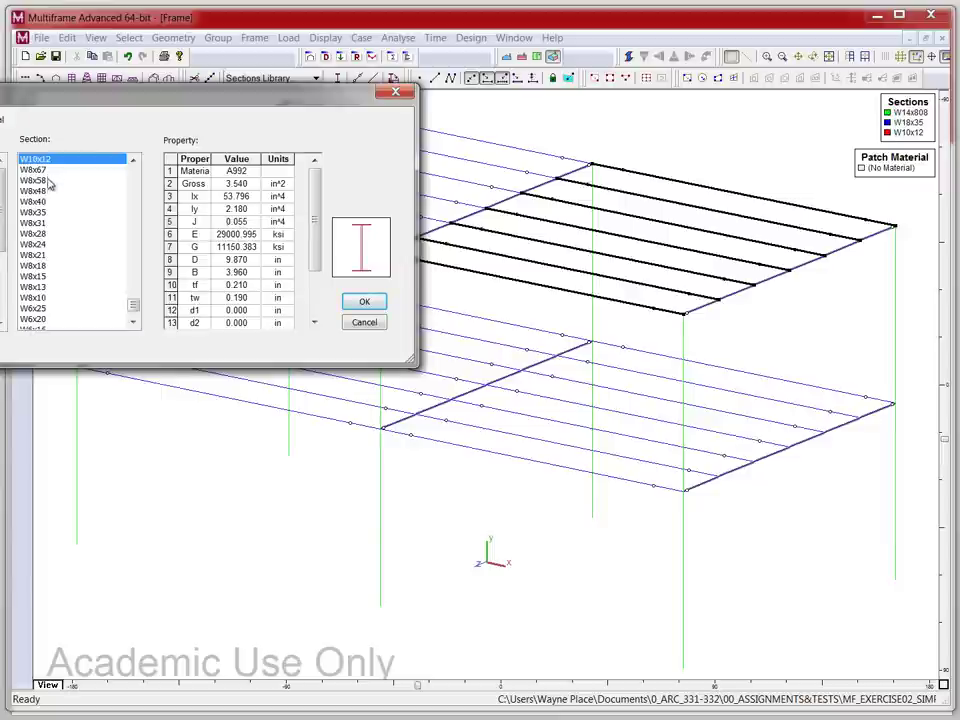
pyautogui.click(45, 300)
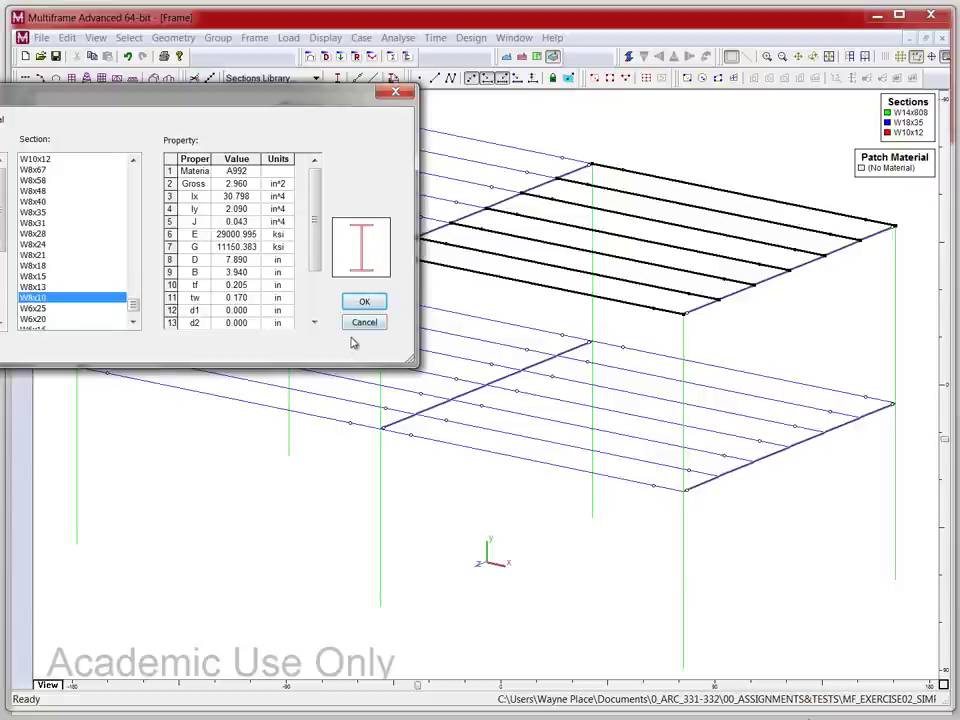
pyautogui.click(364, 301)
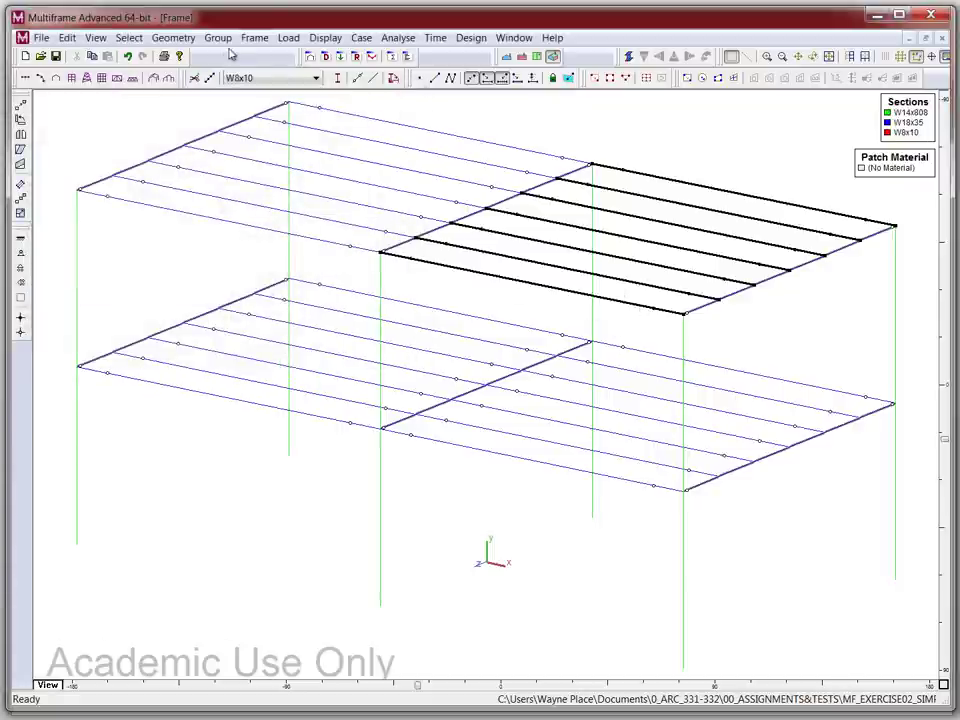
# Step: Rerun the linear analysis with the W8x10 roof joists and check the rear edge joist's top bending stress and deflection
pyautogui.click(399, 40)
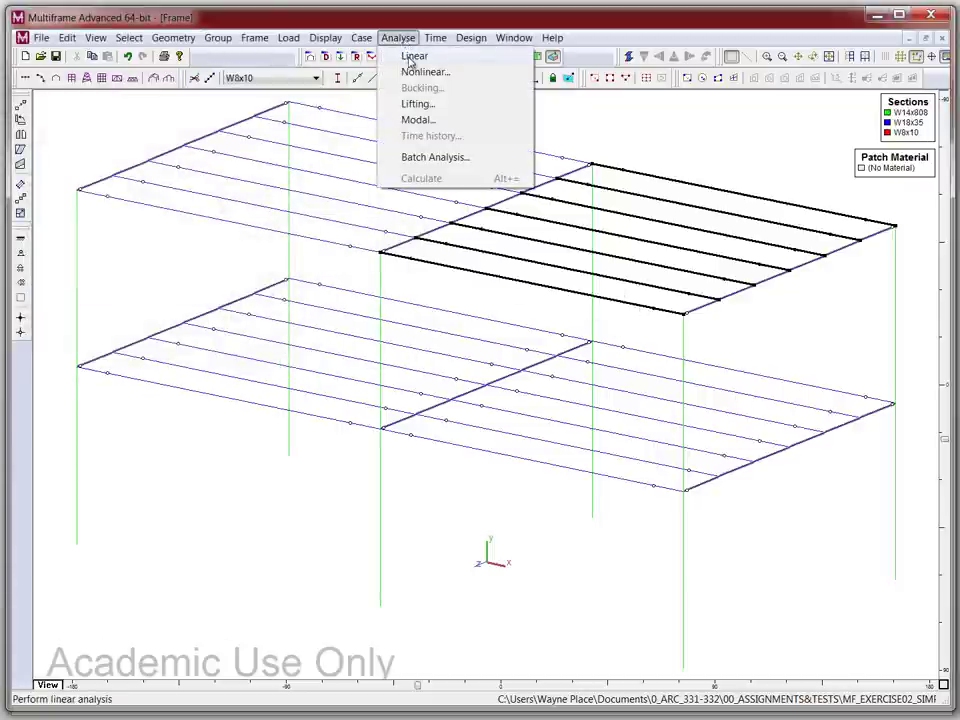
pyautogui.click(413, 56)
pyautogui.click(373, 58)
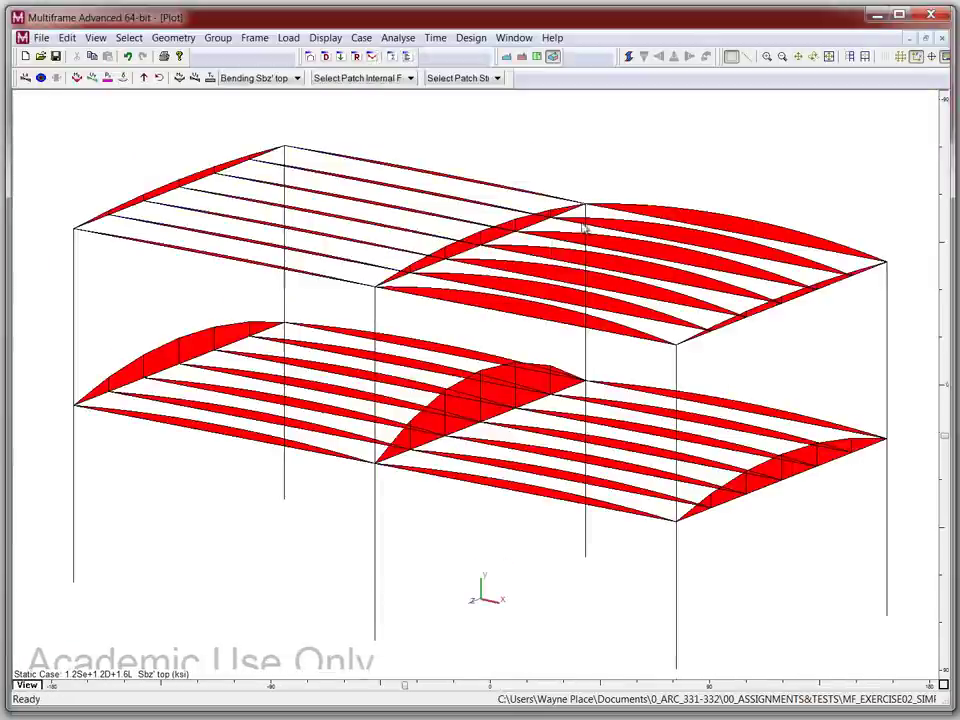
pyautogui.doubleClick(727, 236)
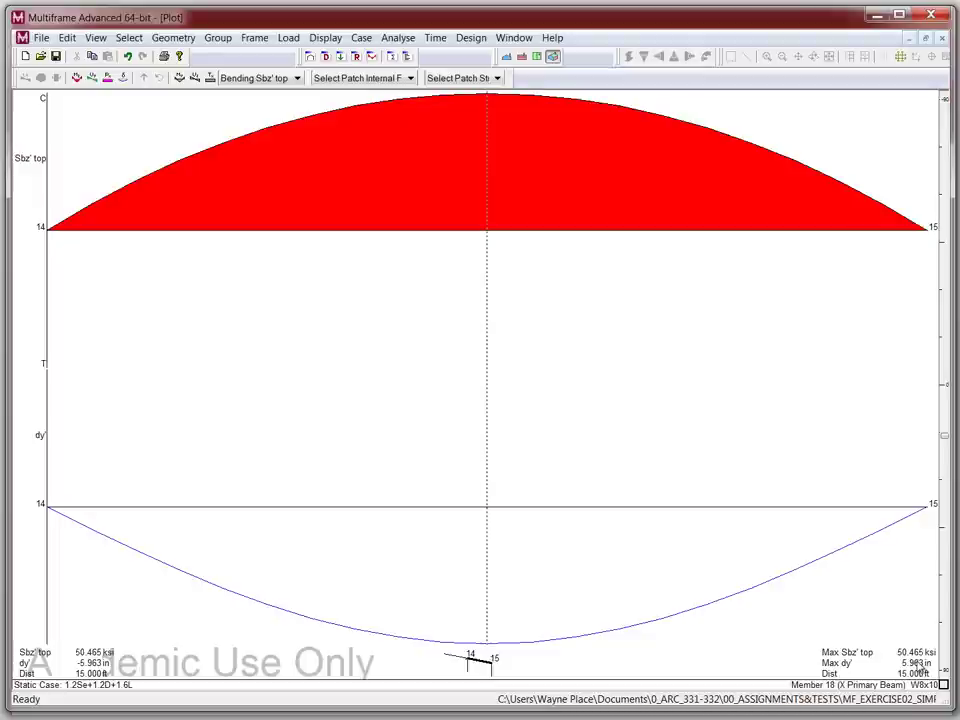
pyautogui.click(489, 666)
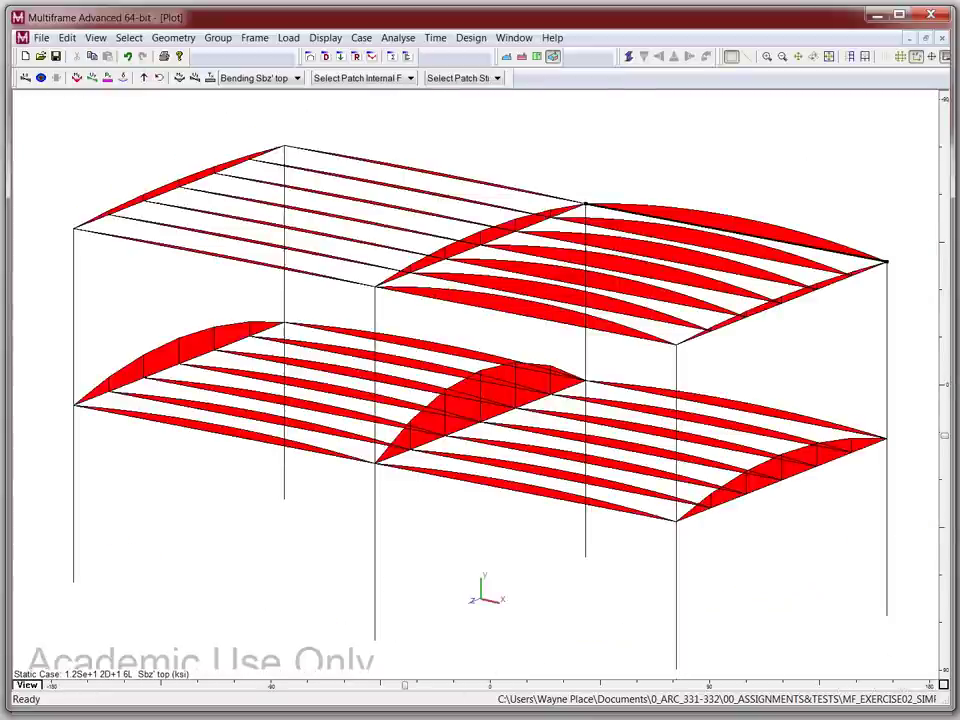
# Step: Switch to the beam-sizing spreadsheet in Excel and enter W10x12 as the roof joist's strength shape, depth 10 and self-weight 12
pyautogui.hotkey('alt', 'Tab')
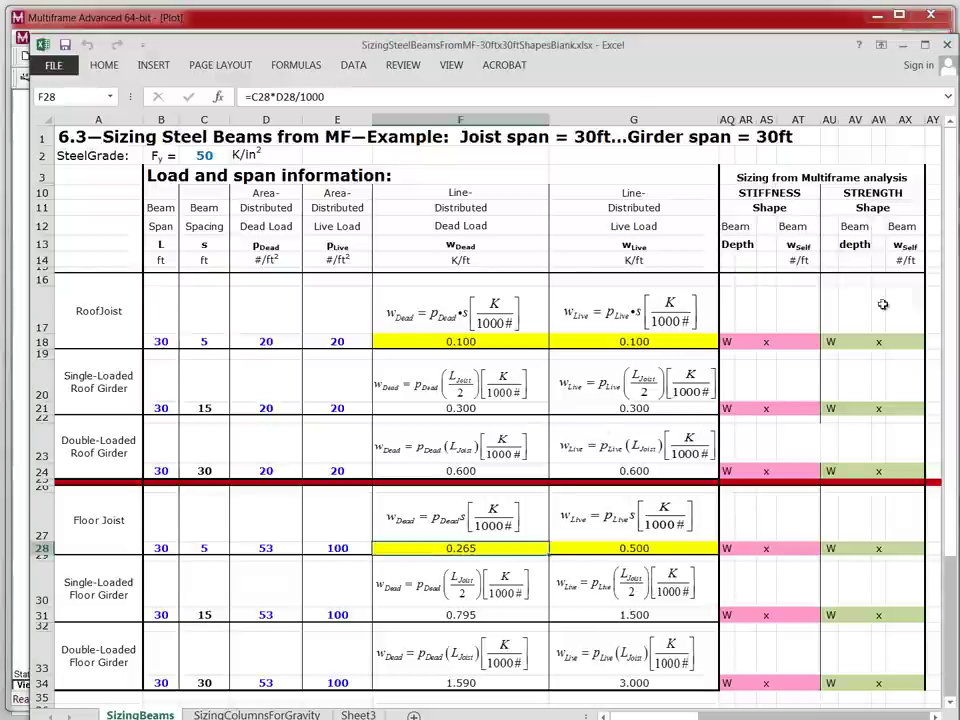
pyautogui.click(857, 341)
pyautogui.write('10')
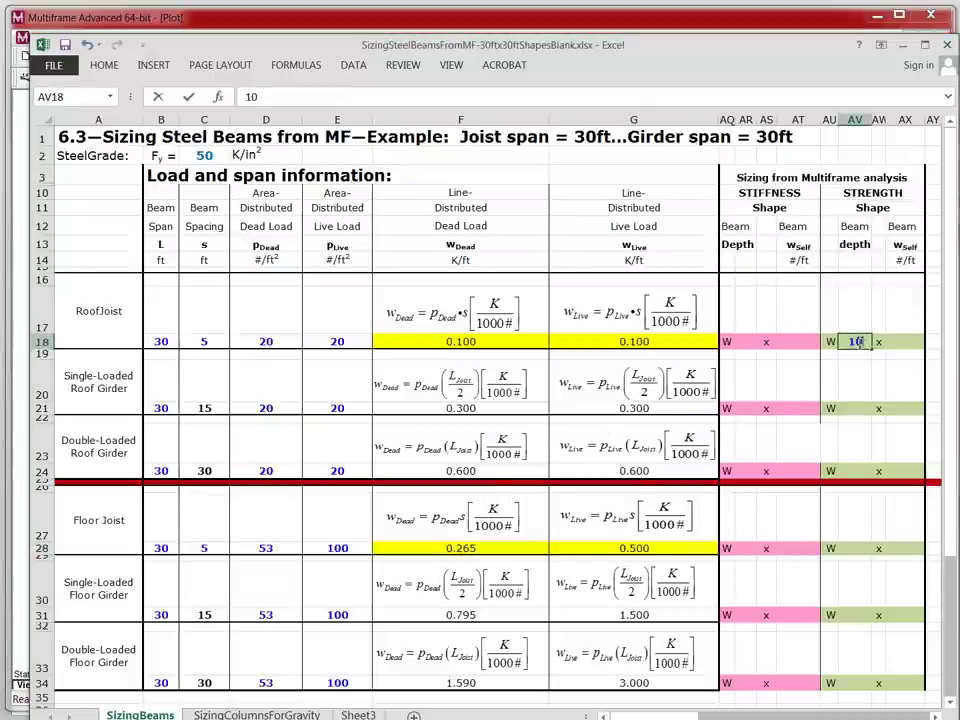
pyautogui.click(905, 345)
pyautogui.write('12')
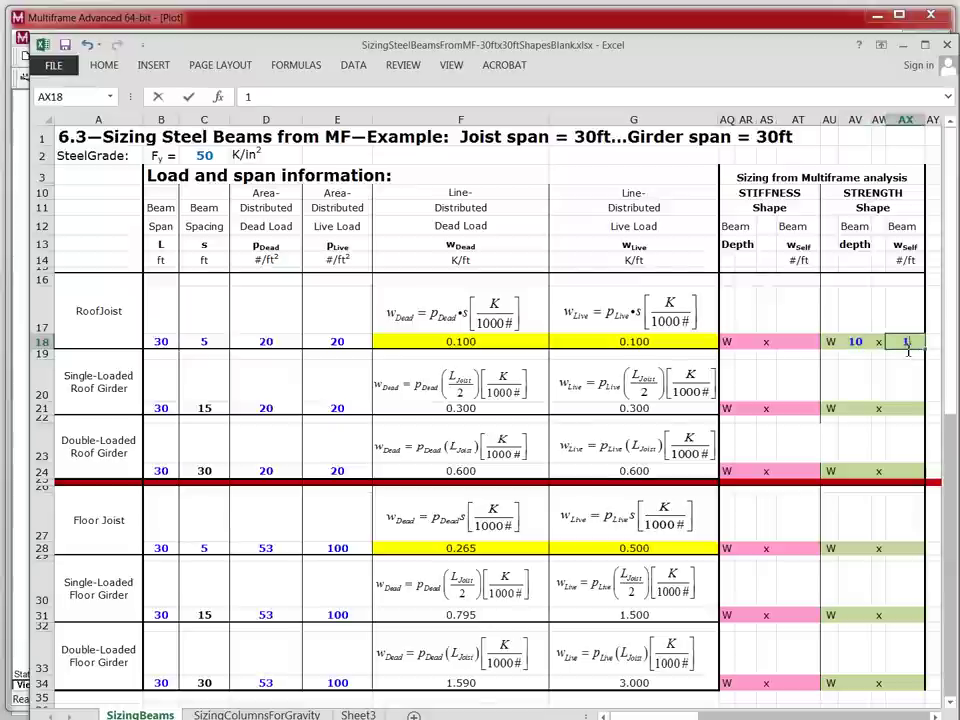
pyautogui.click(835, 307)
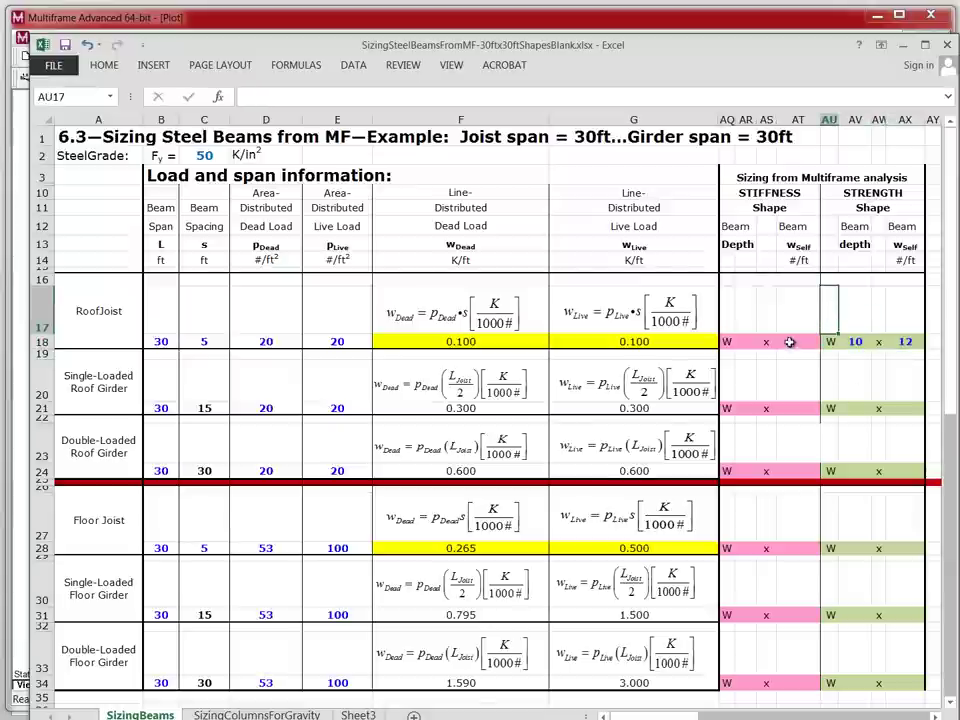
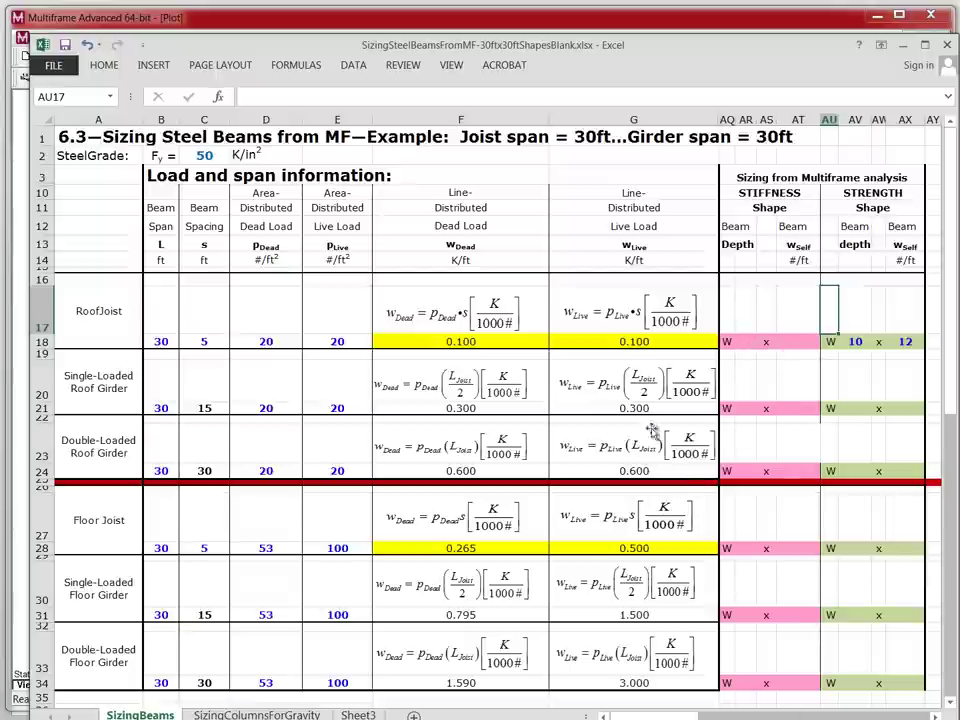
# Step: Switch back to Multiframe and show the deflection plot for the Live load case
pyautogui.hotkey('alt', 'Tab')
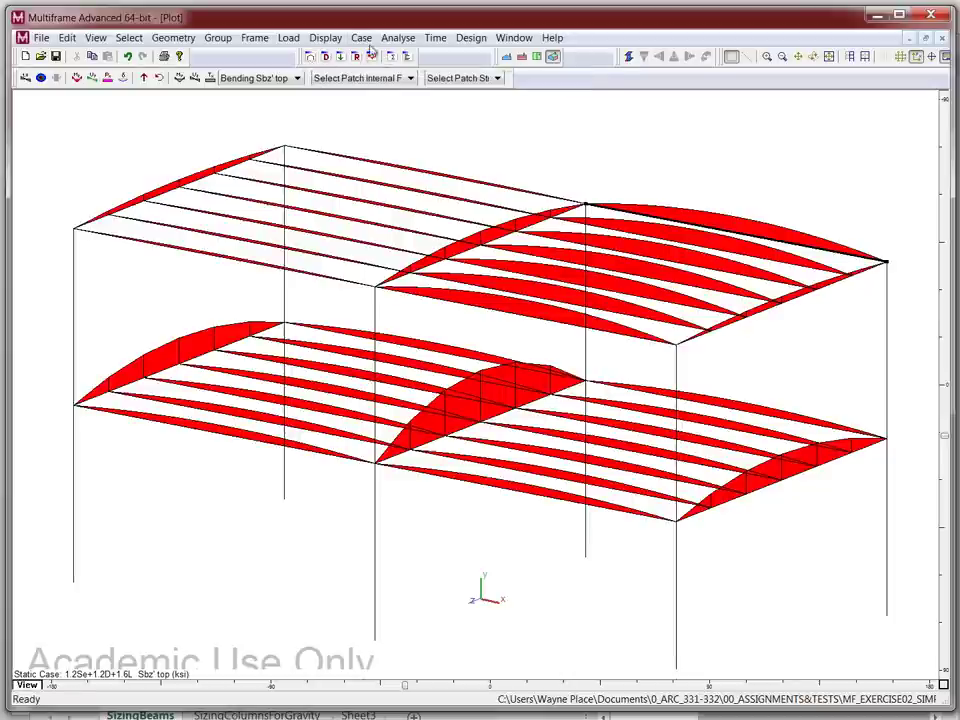
pyautogui.click(362, 38)
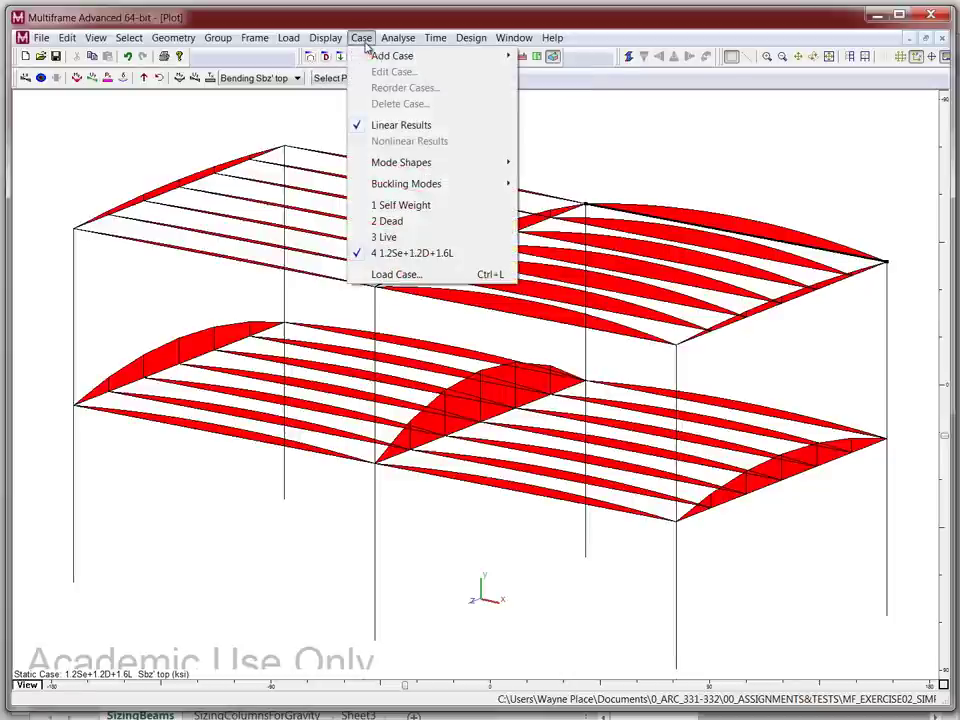
pyautogui.click(386, 238)
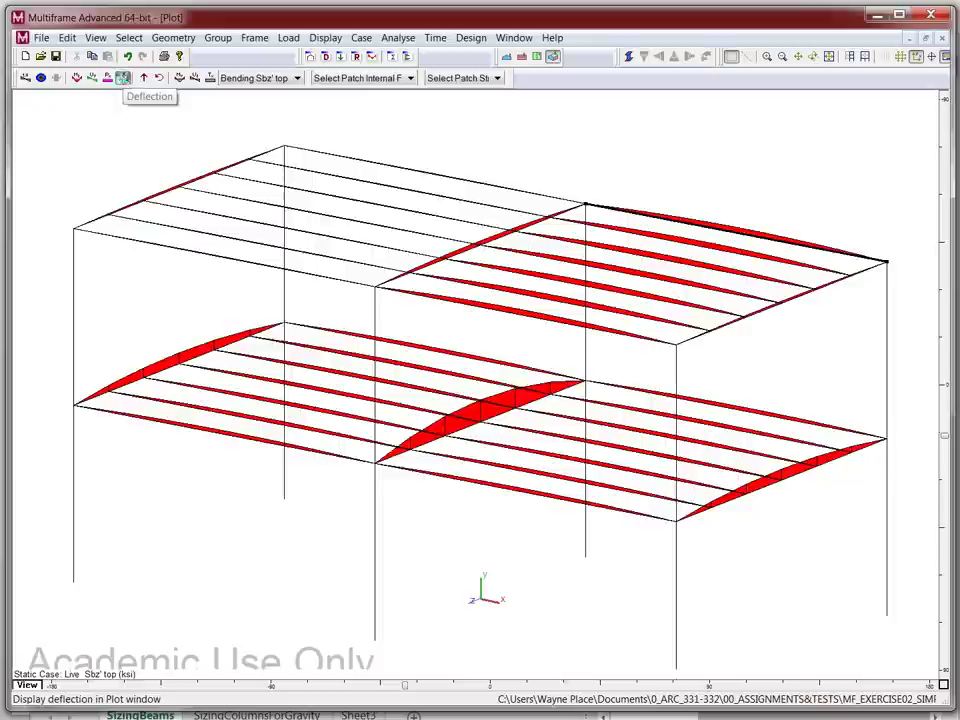
pyautogui.click(123, 77)
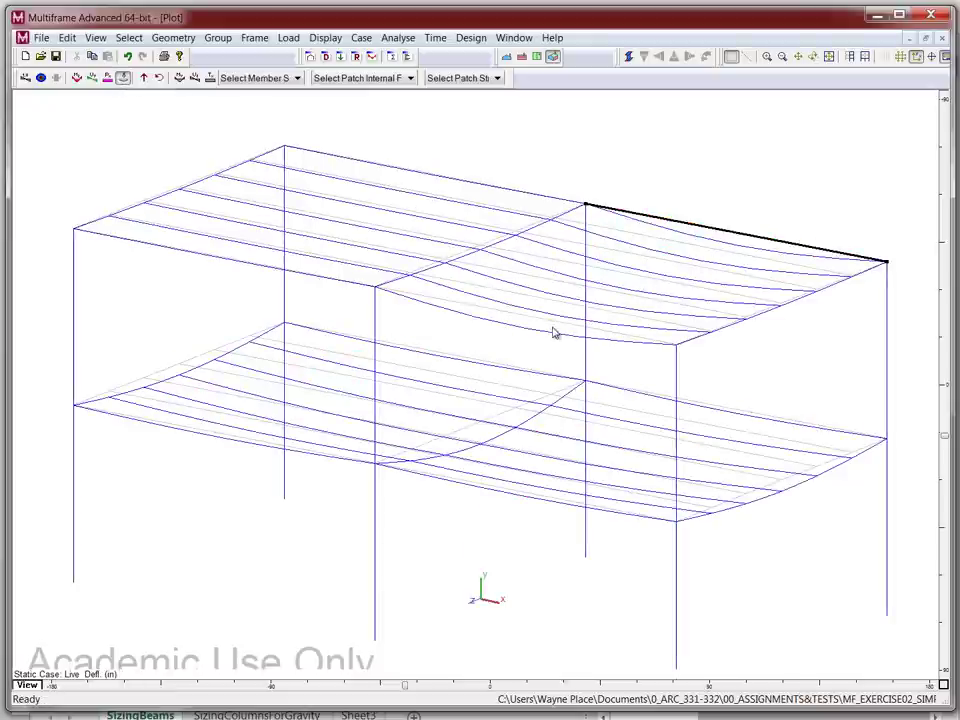
# Step: Compare the right bay's front and rear edge roof joists and check the front edge joist's Live load deflection
pyautogui.click(550, 328)
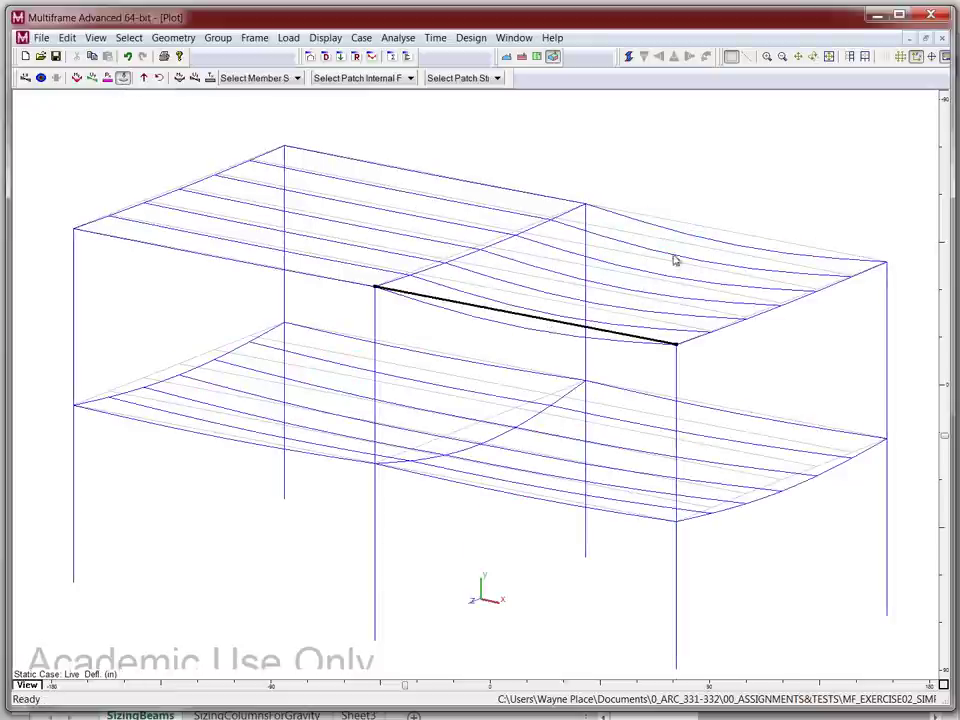
pyautogui.click(714, 234)
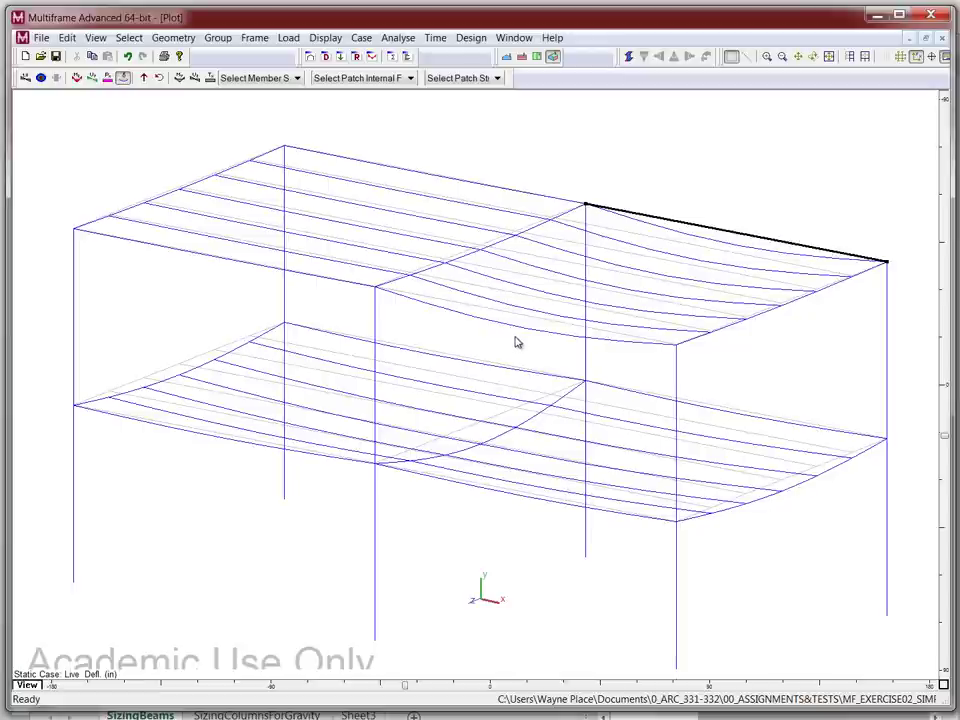
pyautogui.click(449, 307)
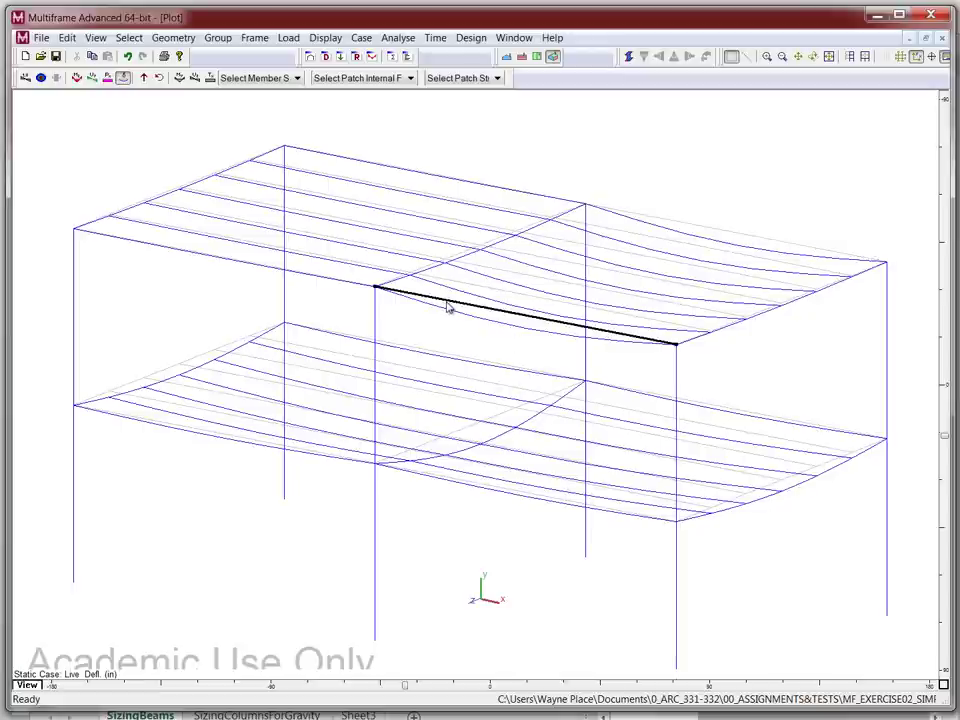
pyautogui.click(679, 225)
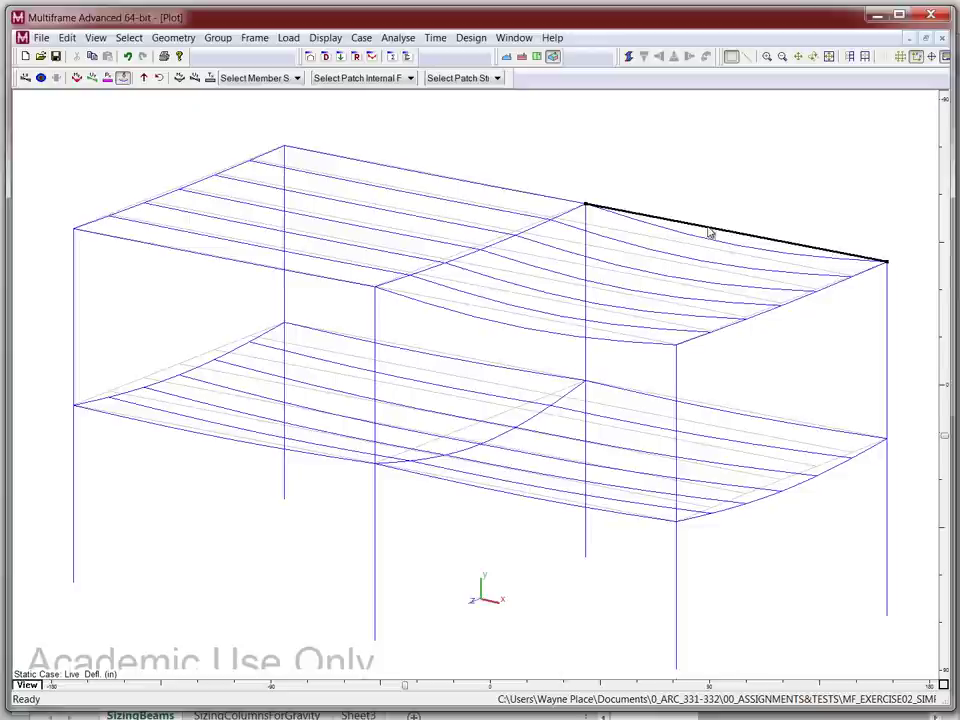
pyautogui.doubleClick(454, 308)
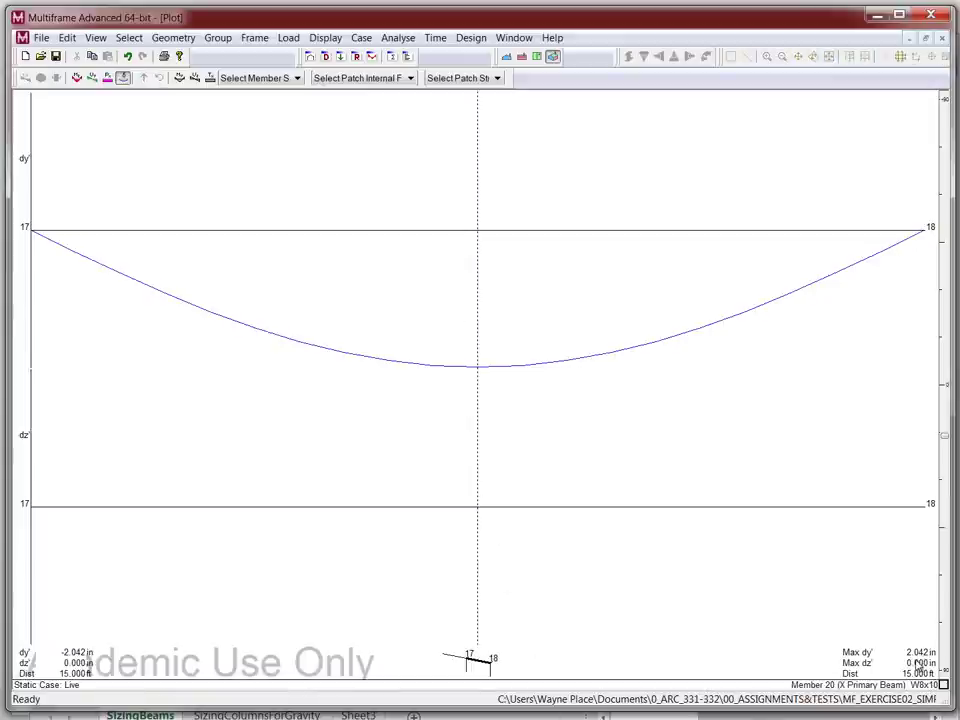
pyautogui.doubleClick(484, 667)
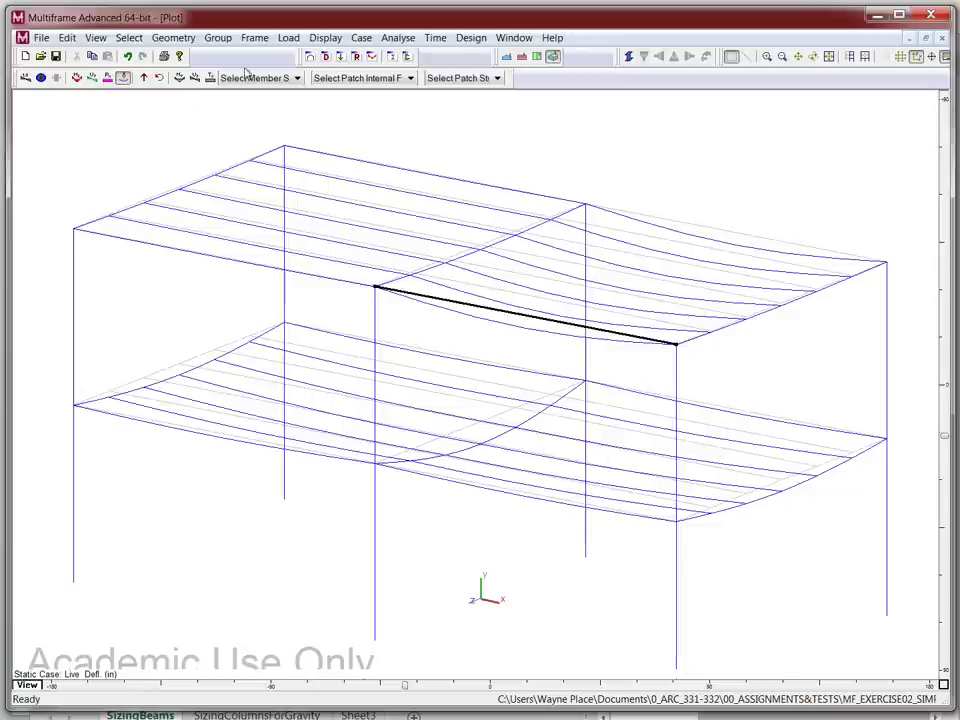
# Step: Change the section of all the right bay's roof joists to W10x12
pyautogui.click(310, 56)
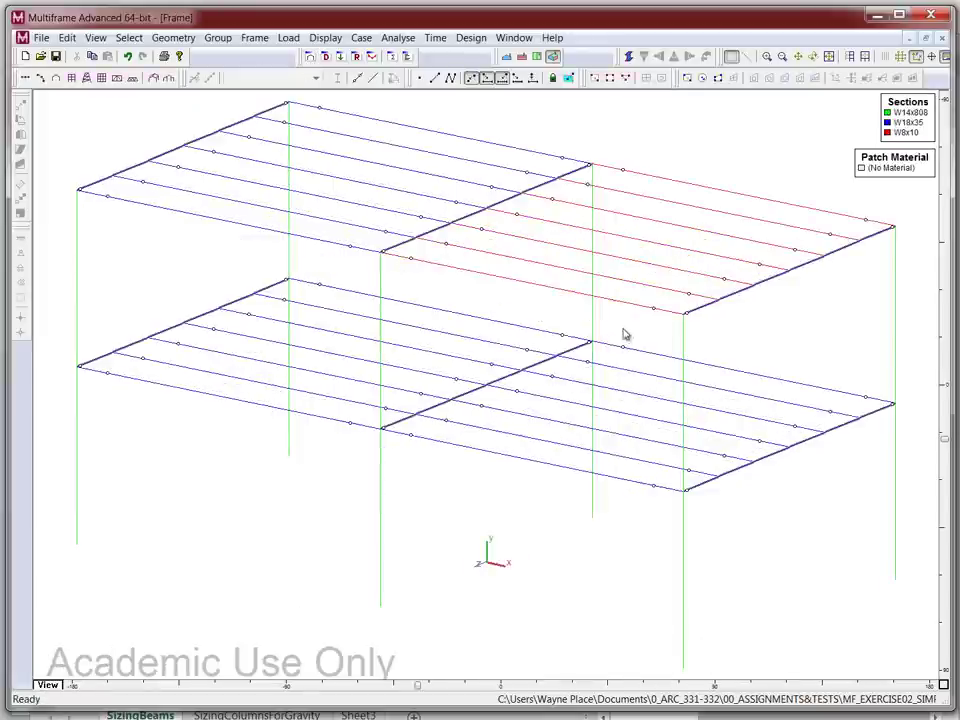
pyautogui.moveTo(658, 336); pyautogui.dragTo(631, 178)
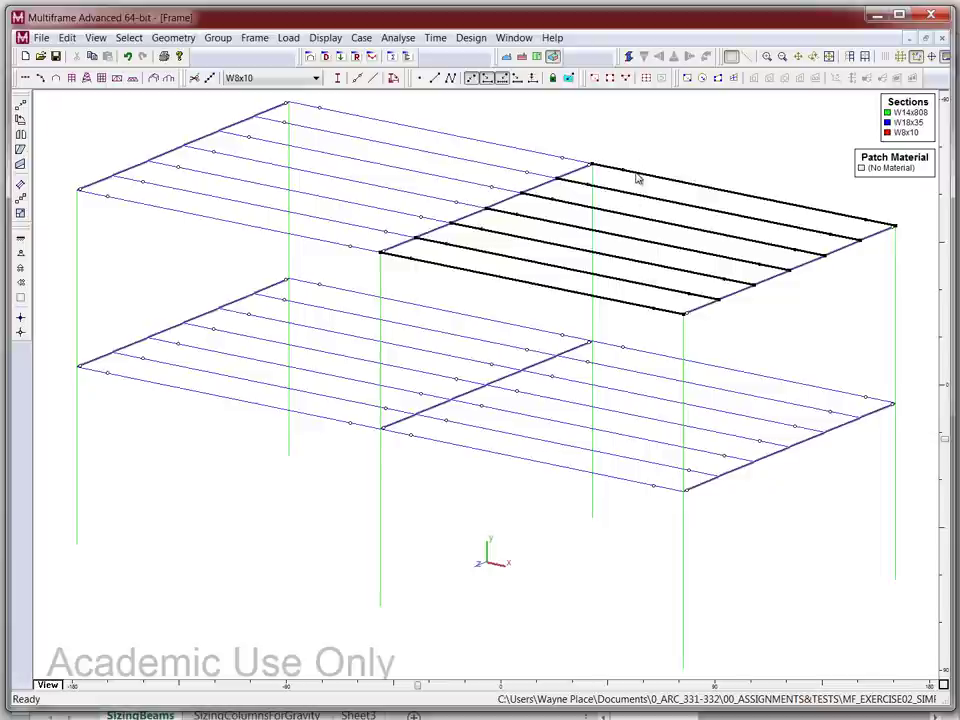
pyautogui.click(242, 82)
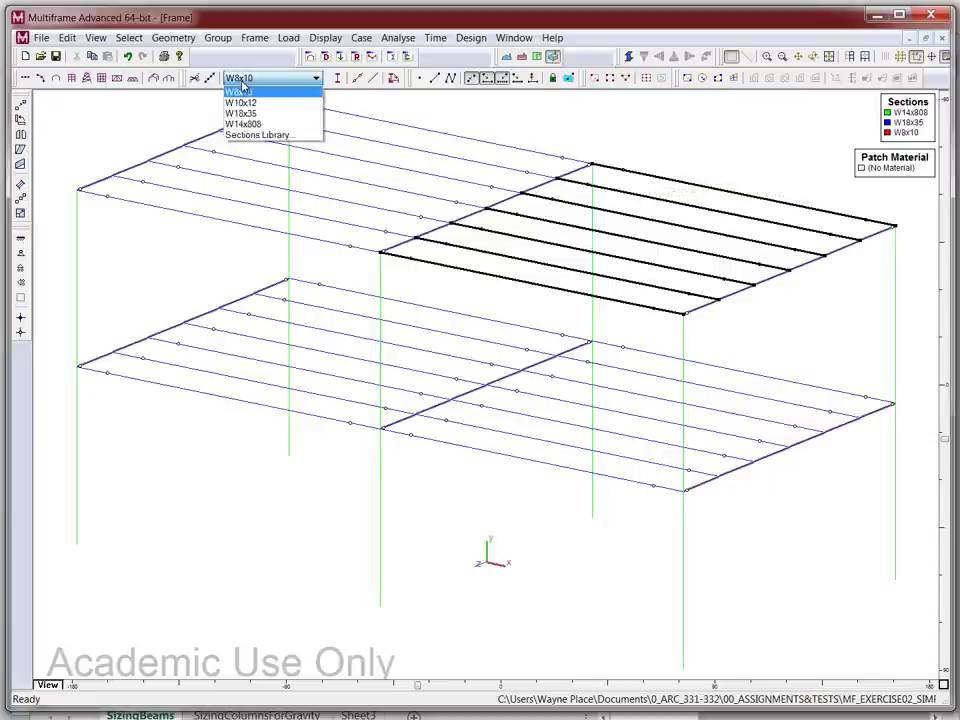
pyautogui.click(241, 102)
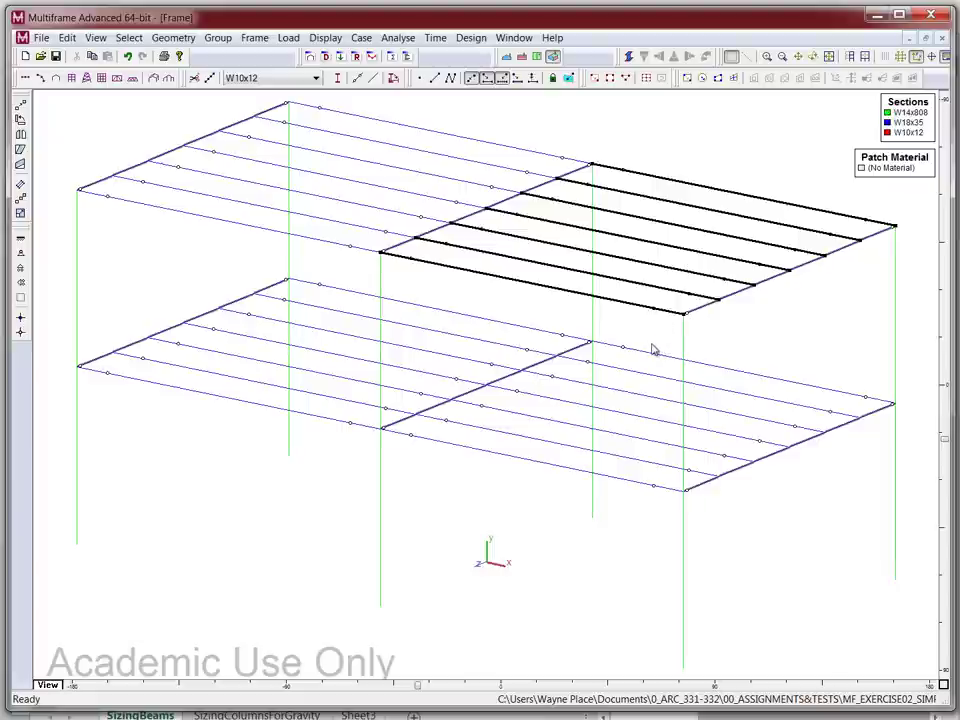
# Step: Rerun the linear analysis with the W10x12 roof joists and check the front edge joist's Live load deflection
pyautogui.click(370, 60)
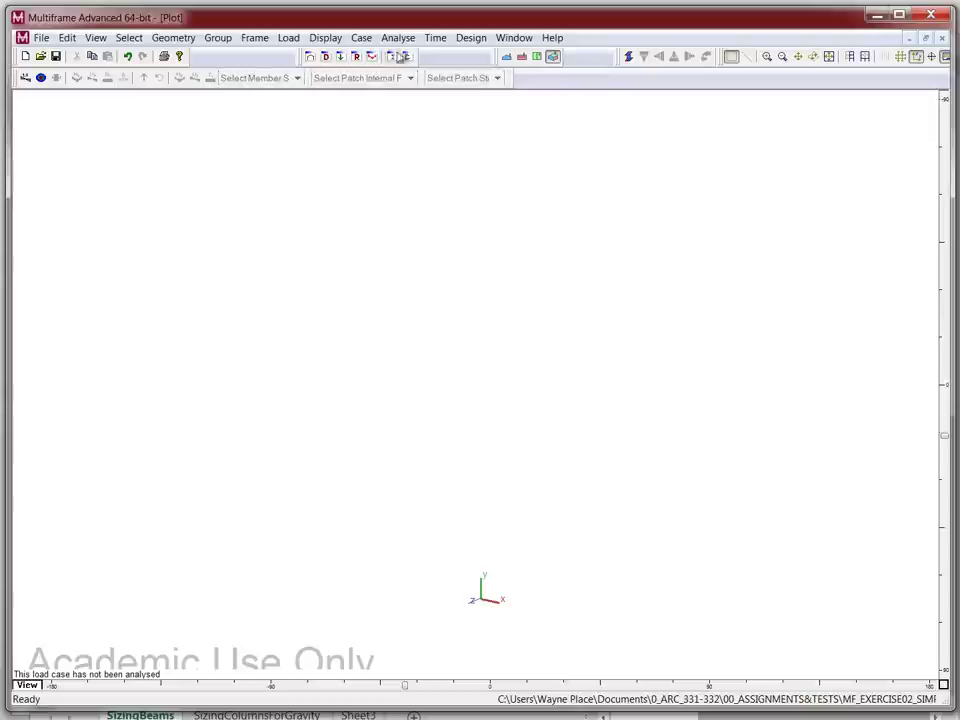
pyautogui.click(398, 37)
pyautogui.click(405, 55)
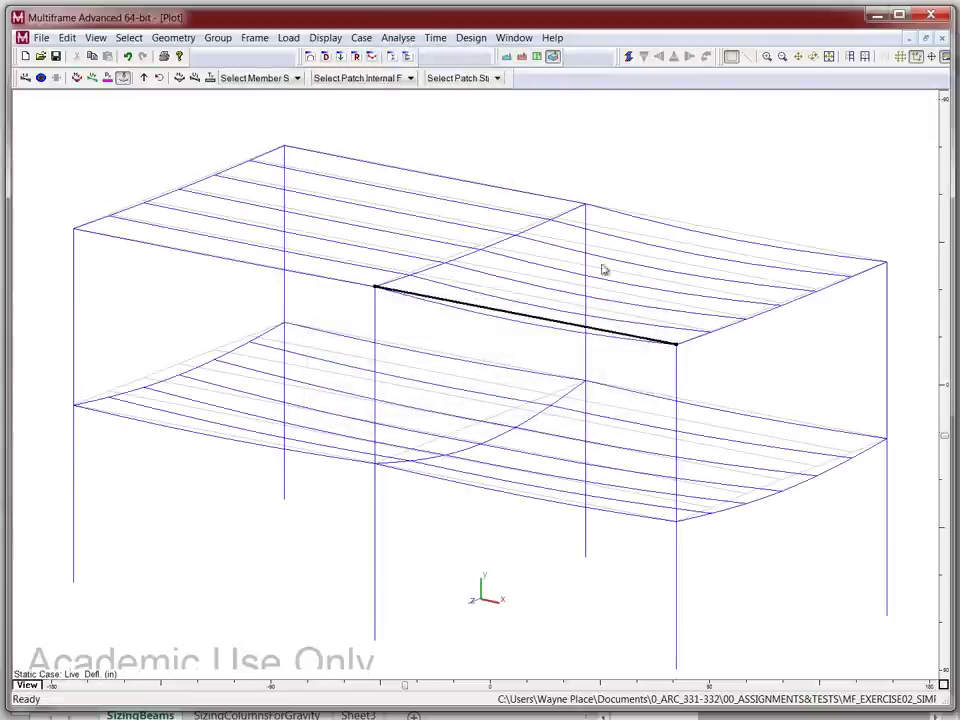
pyautogui.doubleClick(566, 329)
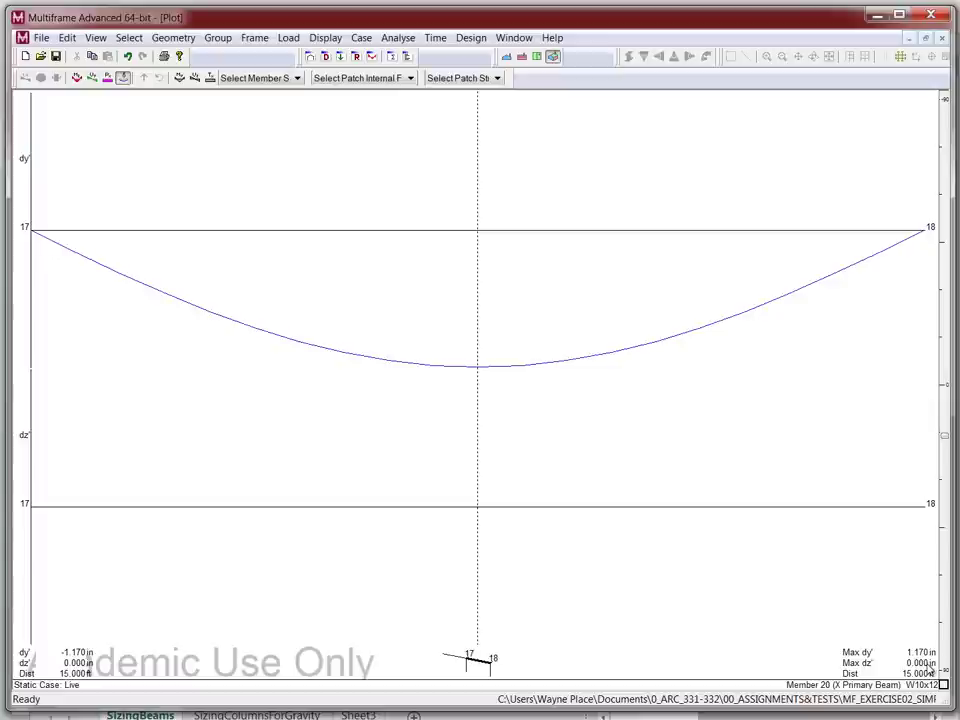
pyautogui.doubleClick(479, 665)
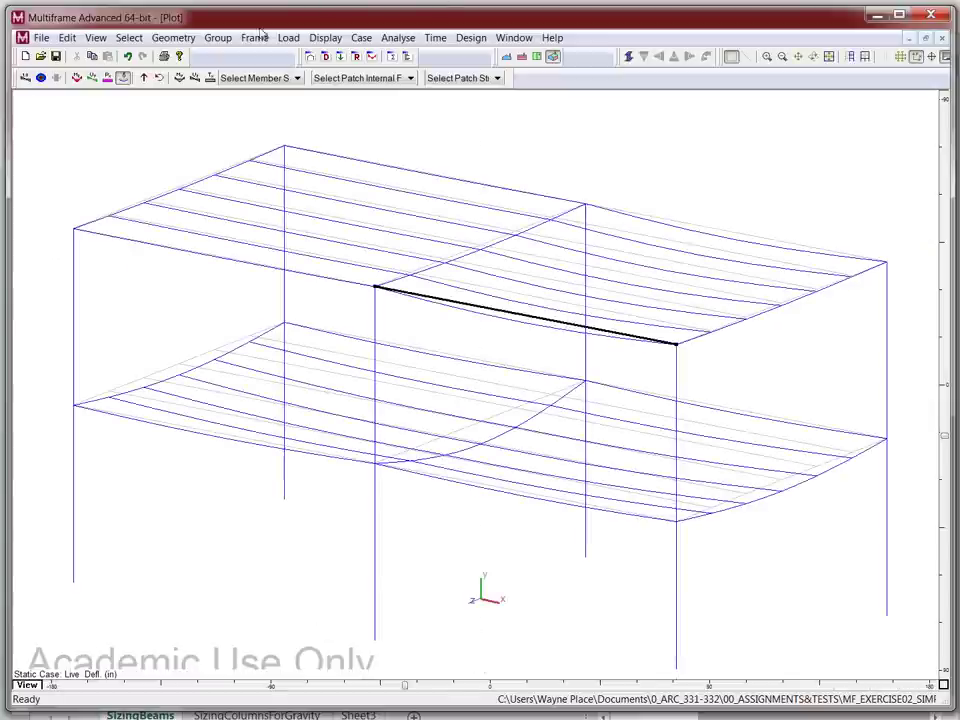
# Step: Compare the W10x15 and W12x14 properties in the Sections Library and assign W12x14 to all the right bay's roof joists
pyautogui.click(310, 56)
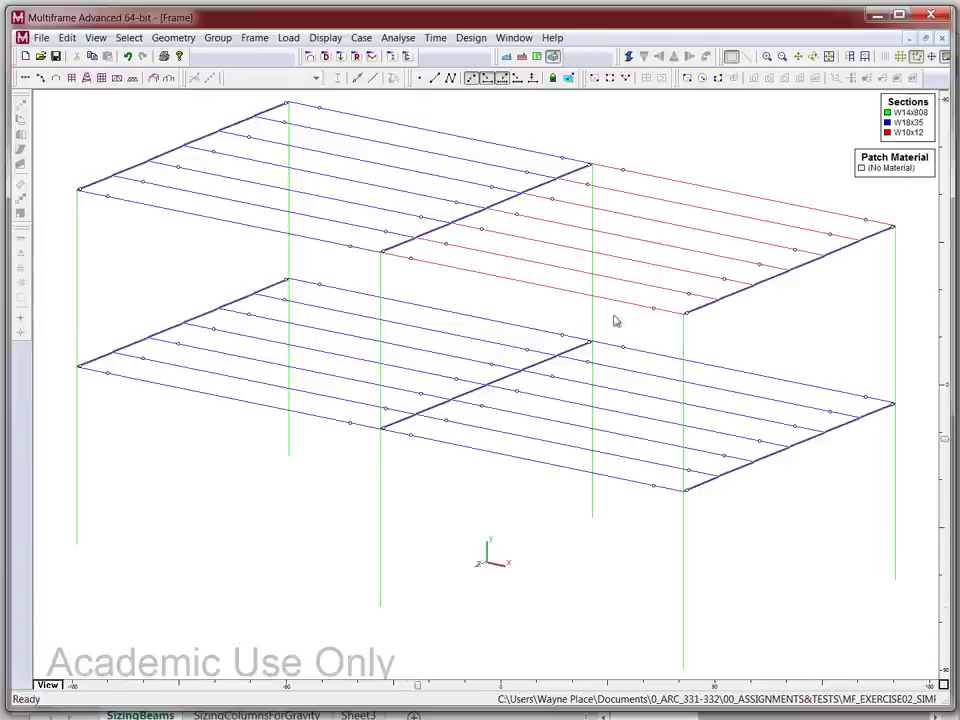
pyautogui.moveTo(651, 332); pyautogui.dragTo(626, 163)
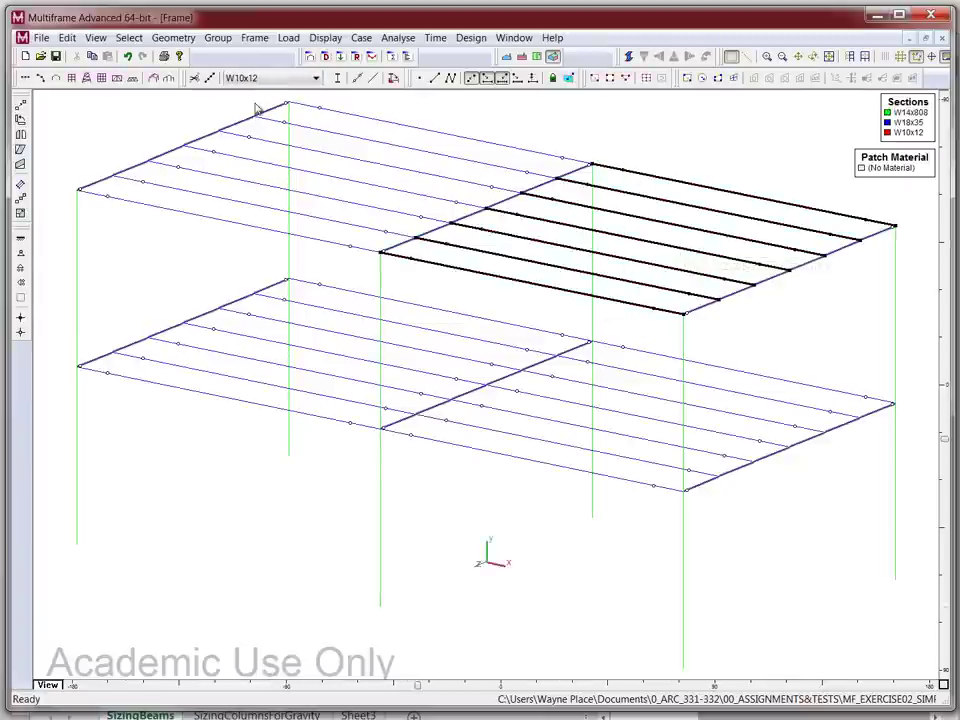
pyautogui.click(316, 78)
pyautogui.click(306, 135)
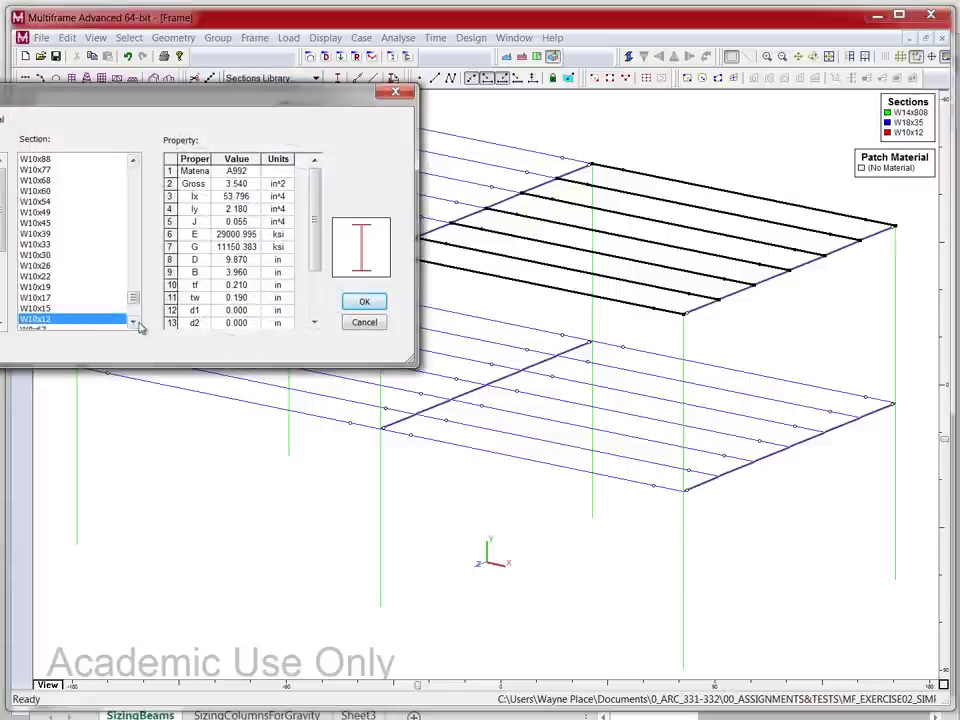
pyautogui.click(133, 322)
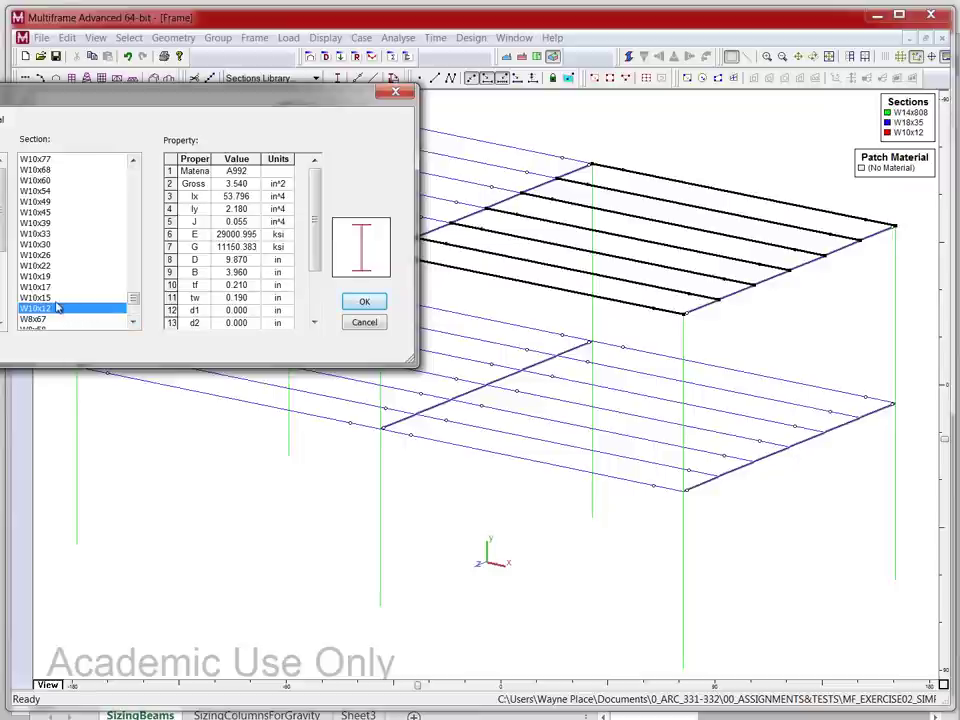
pyautogui.click(138, 210)
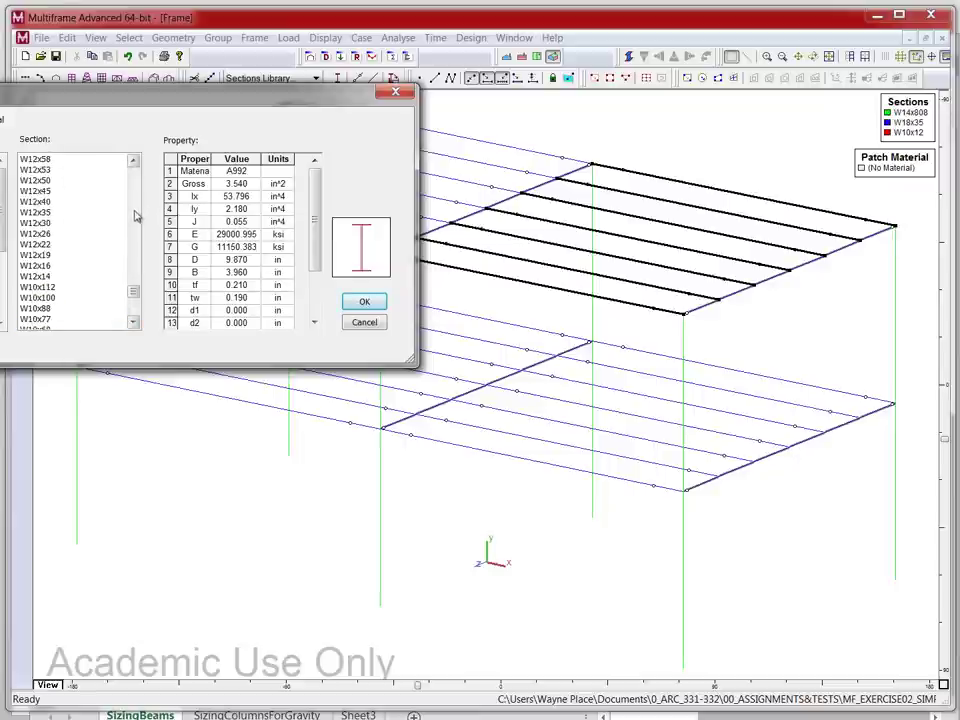
pyautogui.click(50, 276)
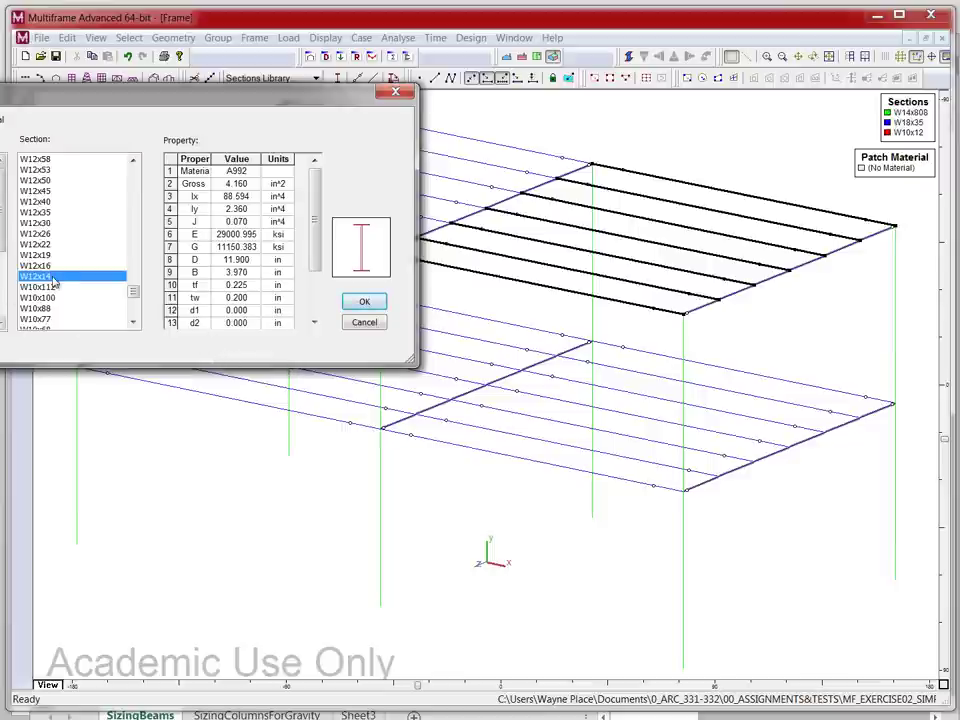
pyautogui.click(134, 313)
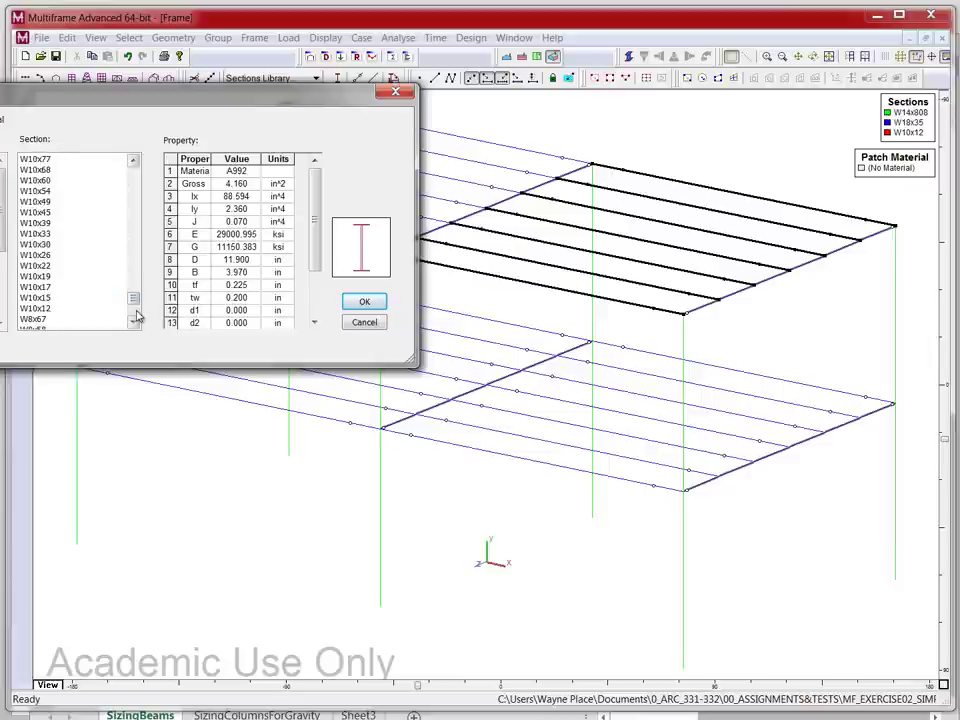
pyautogui.click(45, 299)
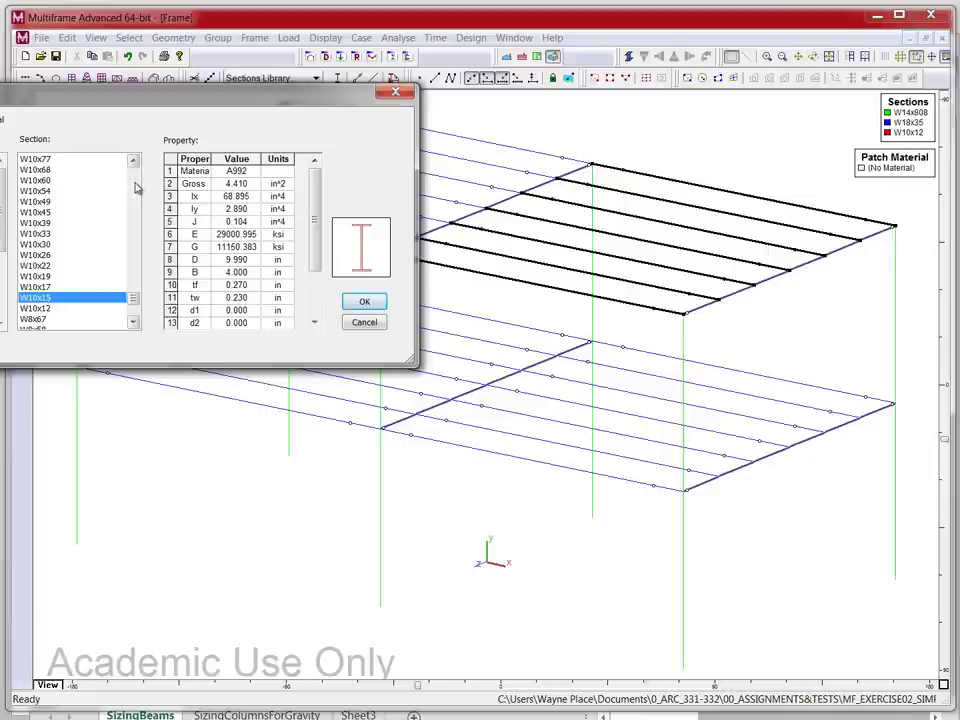
pyautogui.scroll(5, 104, 141)
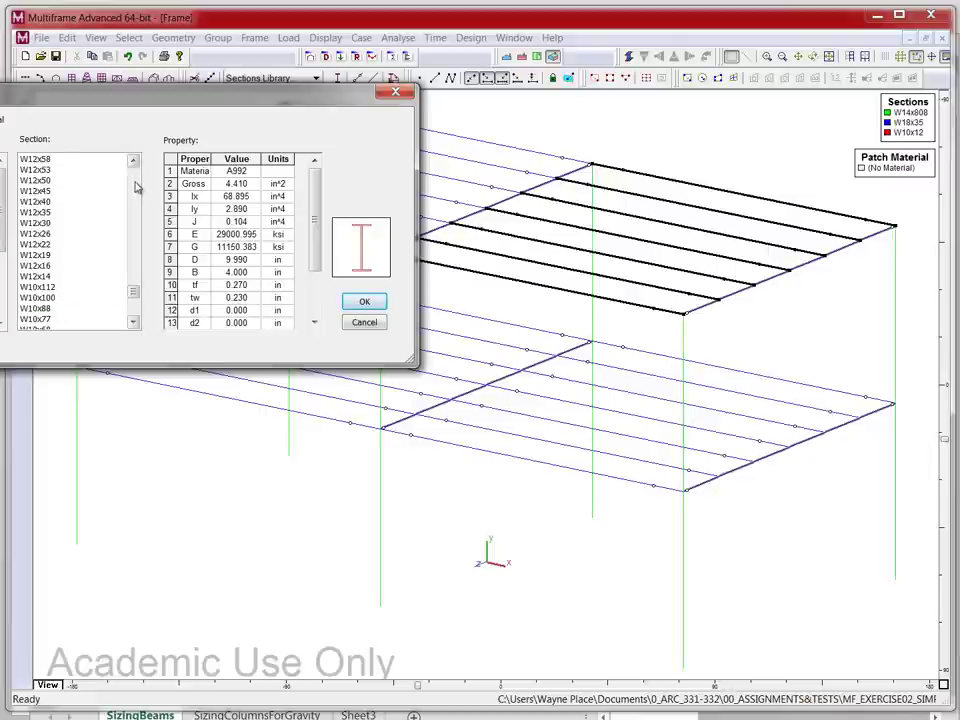
pyautogui.click(42, 278)
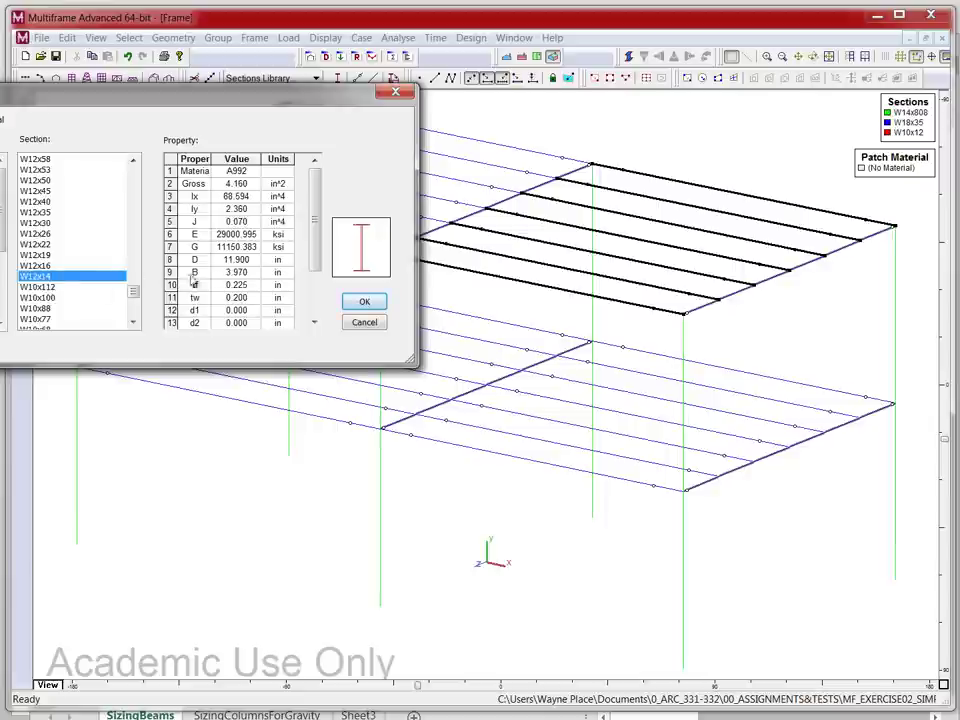
pyautogui.click(364, 302)
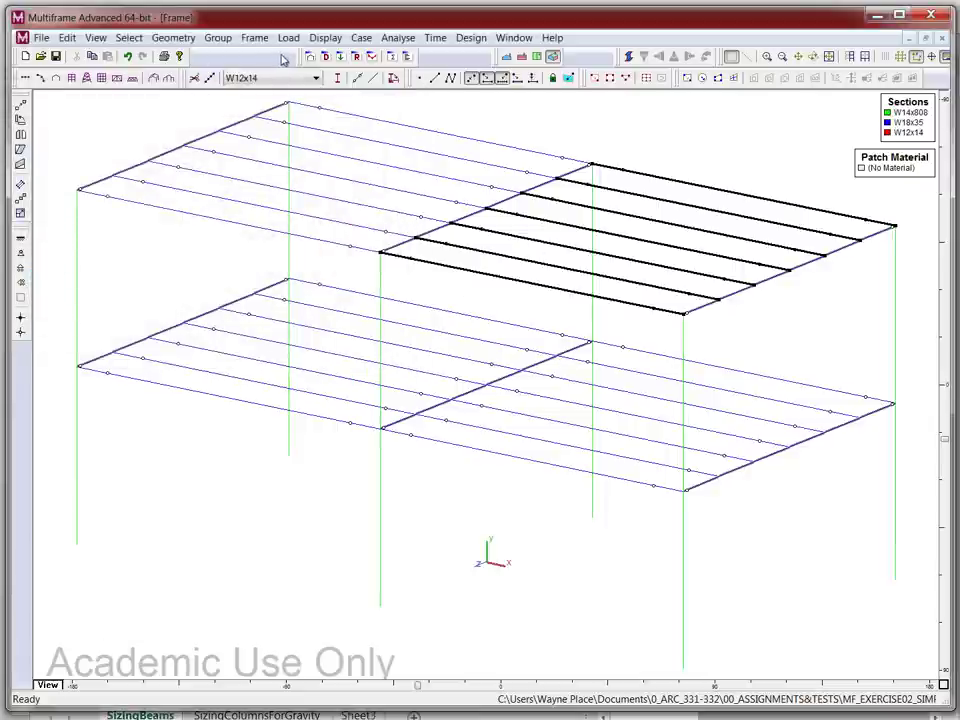
# Step: Rerun the linear analysis with the W12x14 roof joists and check the front edge joist's Live load deflection
pyautogui.click(372, 58)
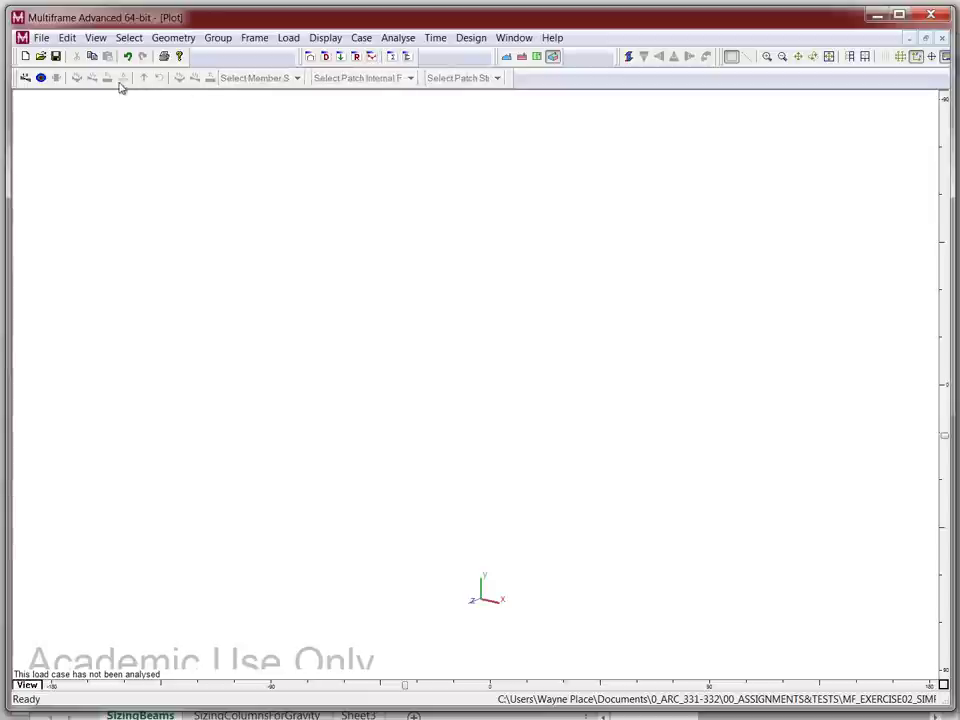
pyautogui.click(398, 37)
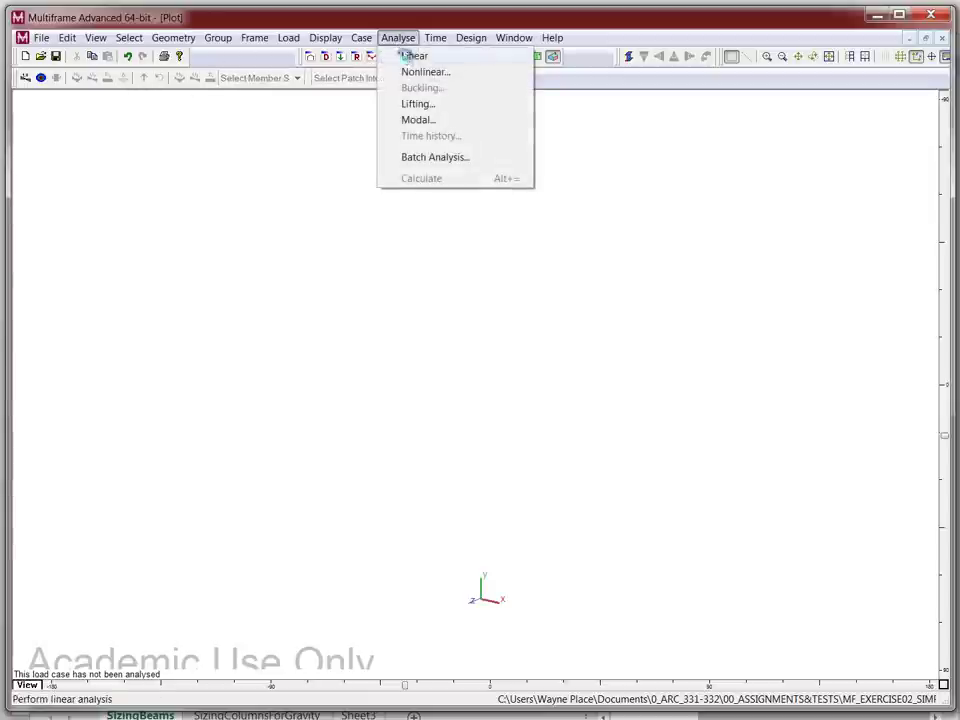
pyautogui.click(403, 54)
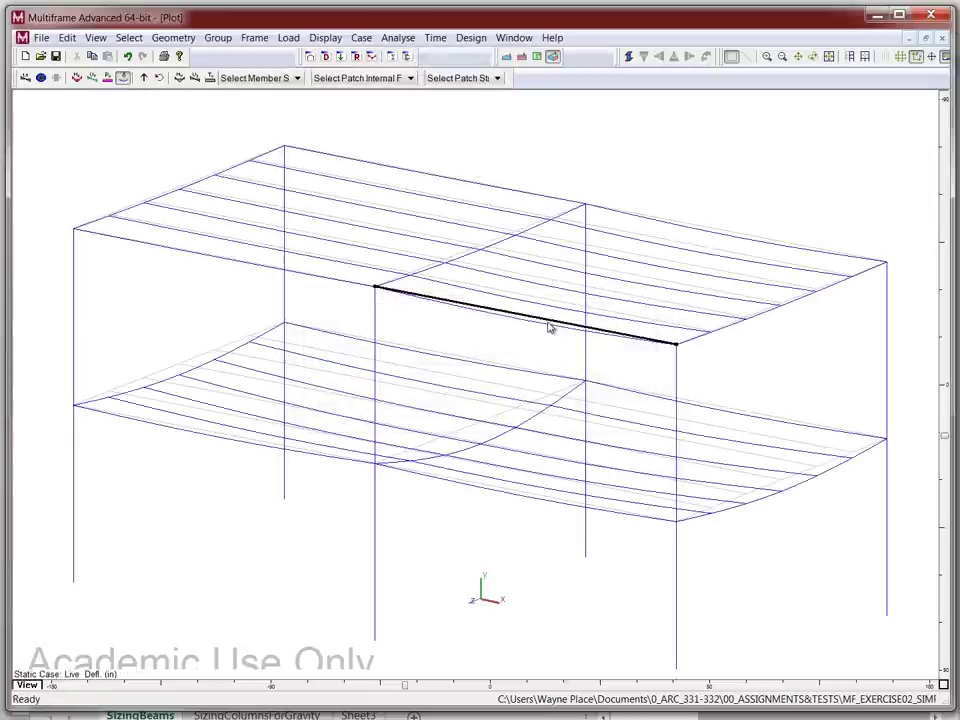
pyautogui.doubleClick(548, 327)
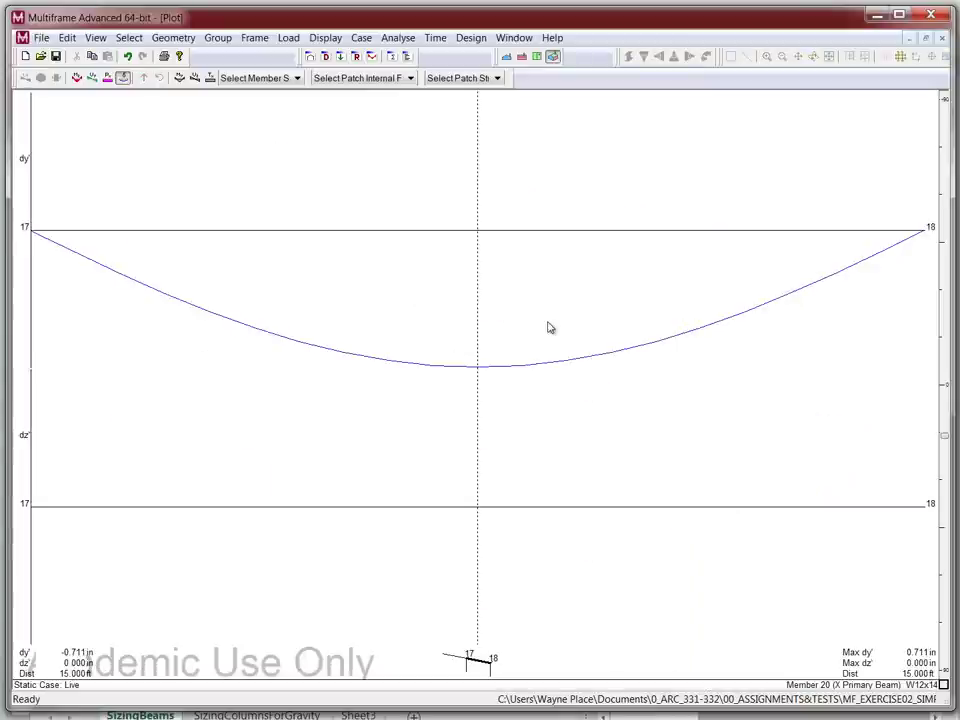
pyautogui.click(473, 659)
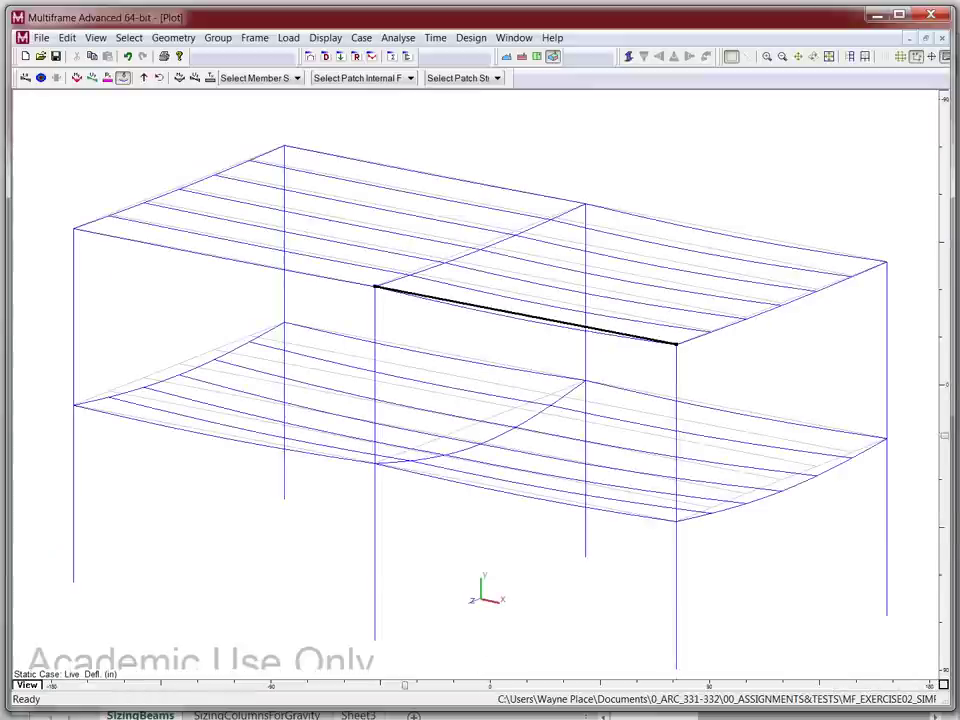
# Step: Switch to the beam-sizing spreadsheet in Excel and enter W12x14 as the roof joist's stiffness shape, depth 12 and self-weight 14
pyautogui.hotkey('alt', 'Tab')
pyautogui.click(742, 342)
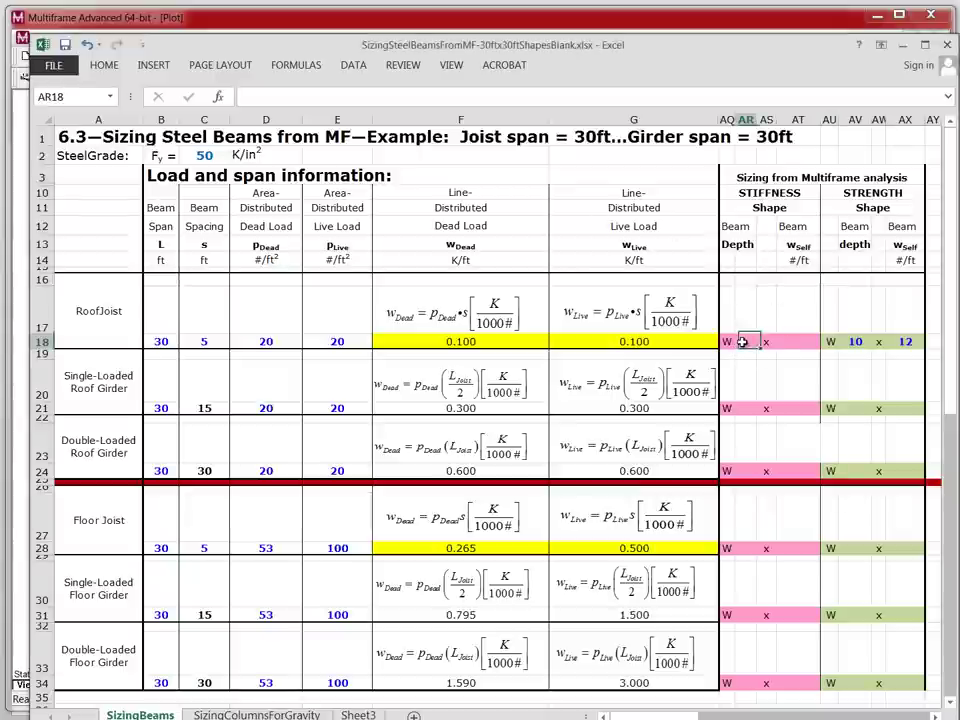
pyautogui.write('12')
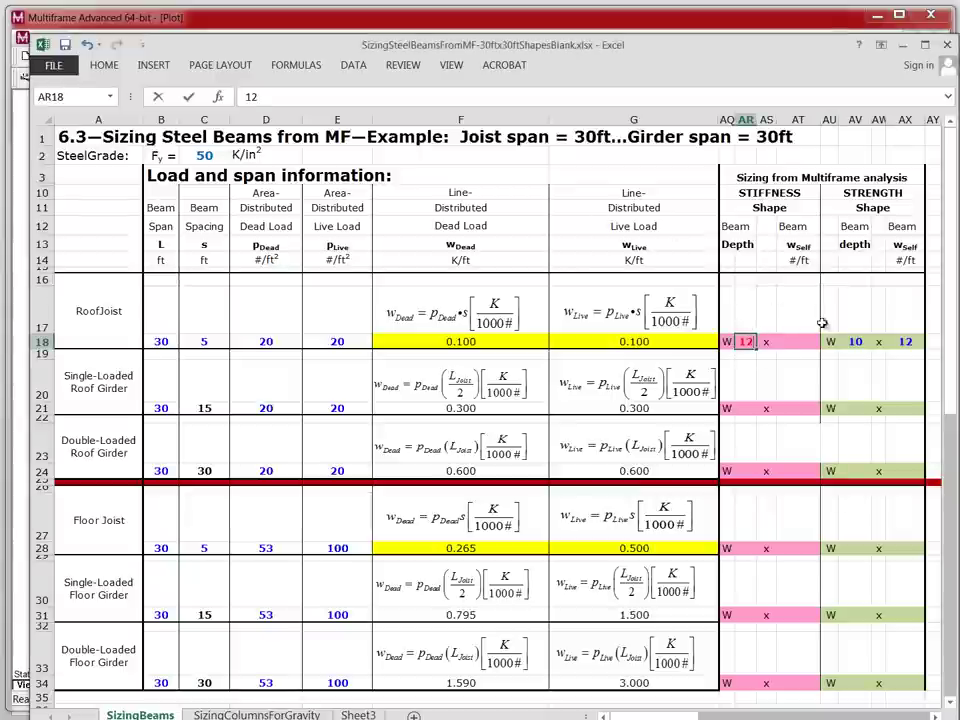
pyautogui.click(803, 340)
pyautogui.write('14')
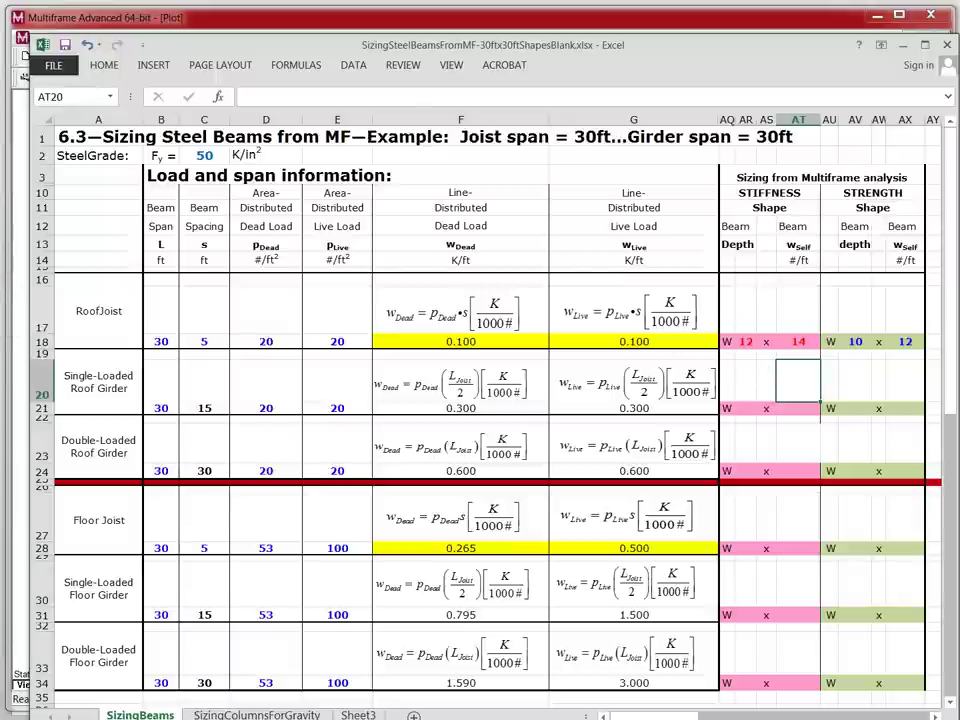
# Step: Switch back to Multiframe and check the Live load deflection of the roof girder at the frame's right end
pyautogui.hotkey('alt', 'Tab')
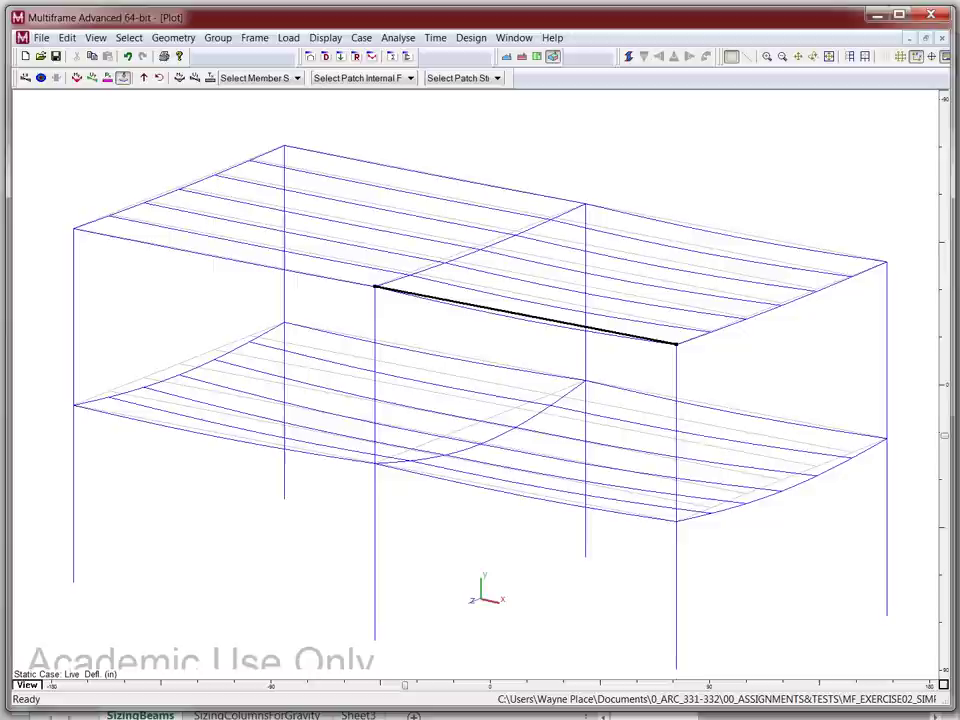
pyautogui.doubleClick(791, 307)
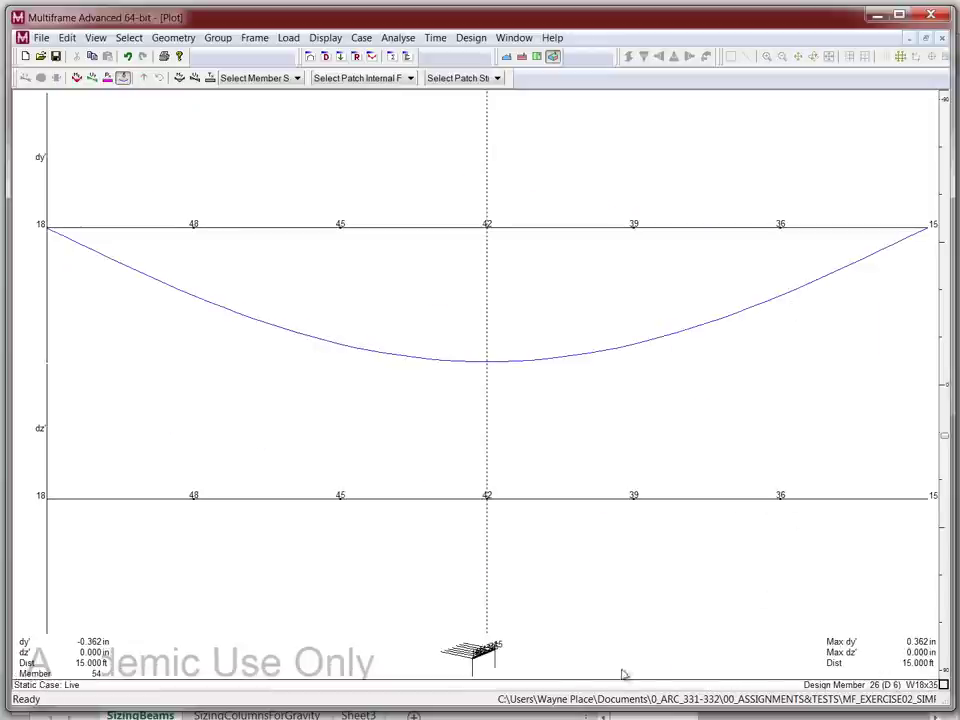
# Step: Recheck the Live load deflection of the roof girder at the frame's right end and return to the full deflected-frame plot
pyautogui.click(490, 650)
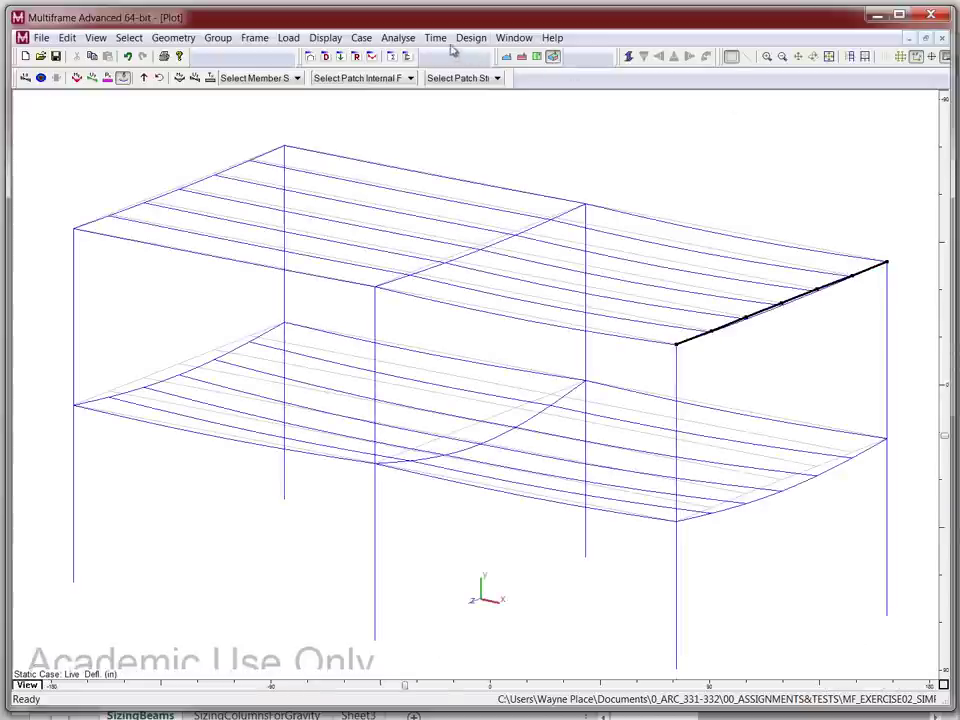
pyautogui.click(361, 40)
pyautogui.click(362, 40)
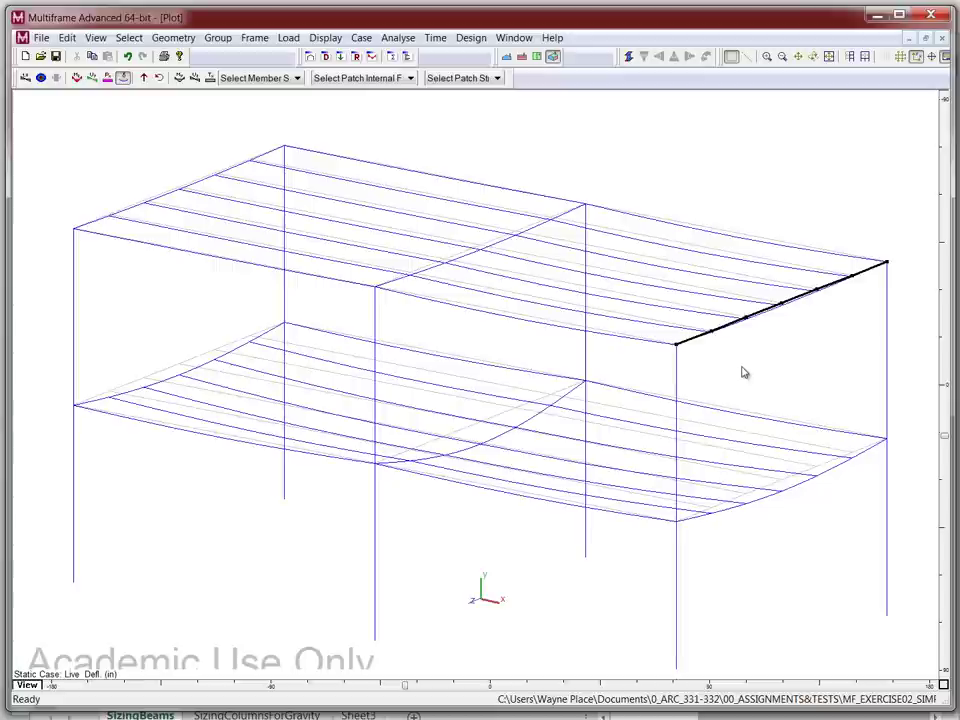
pyautogui.doubleClick(795, 305)
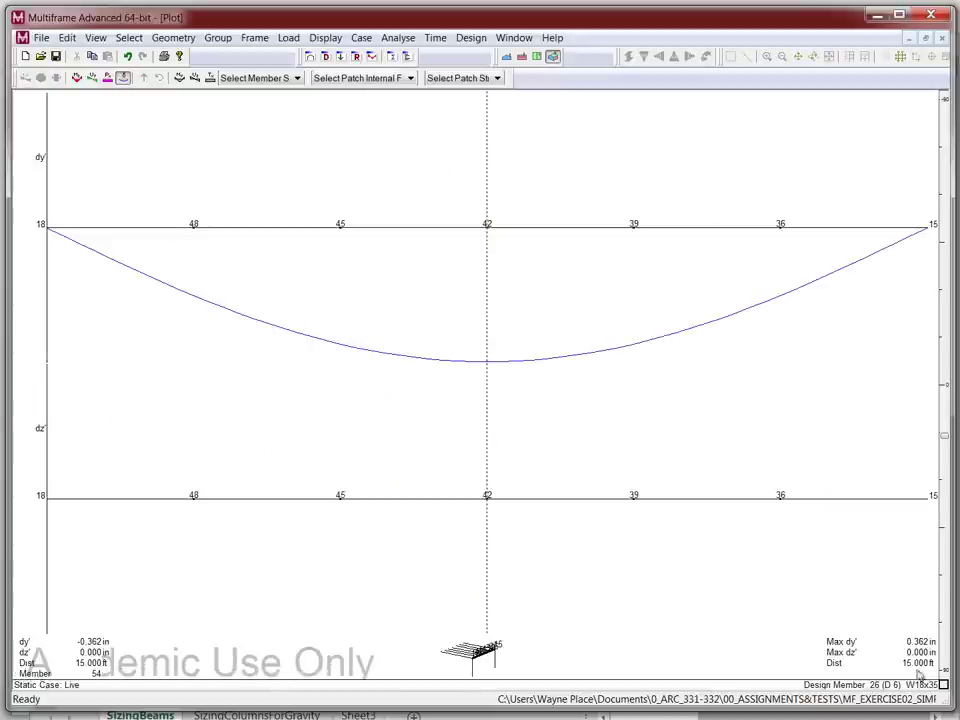
pyautogui.click(493, 652)
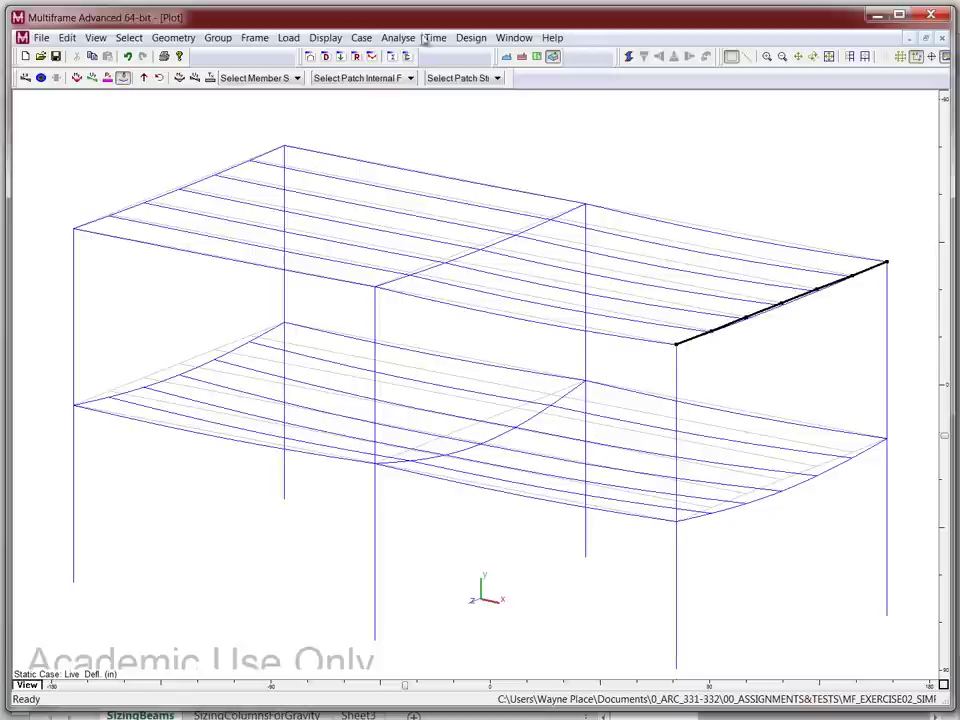
# Step: Assign the W12x14 section to all the left bay's roof joists in the frame view
pyautogui.click(311, 57)
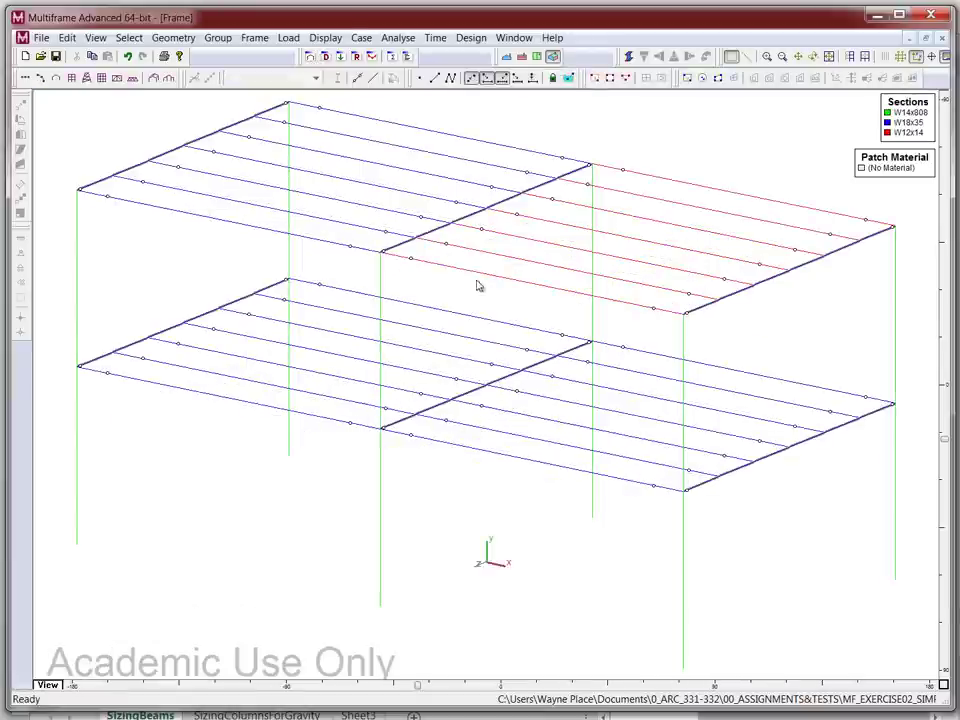
pyautogui.click(731, 219)
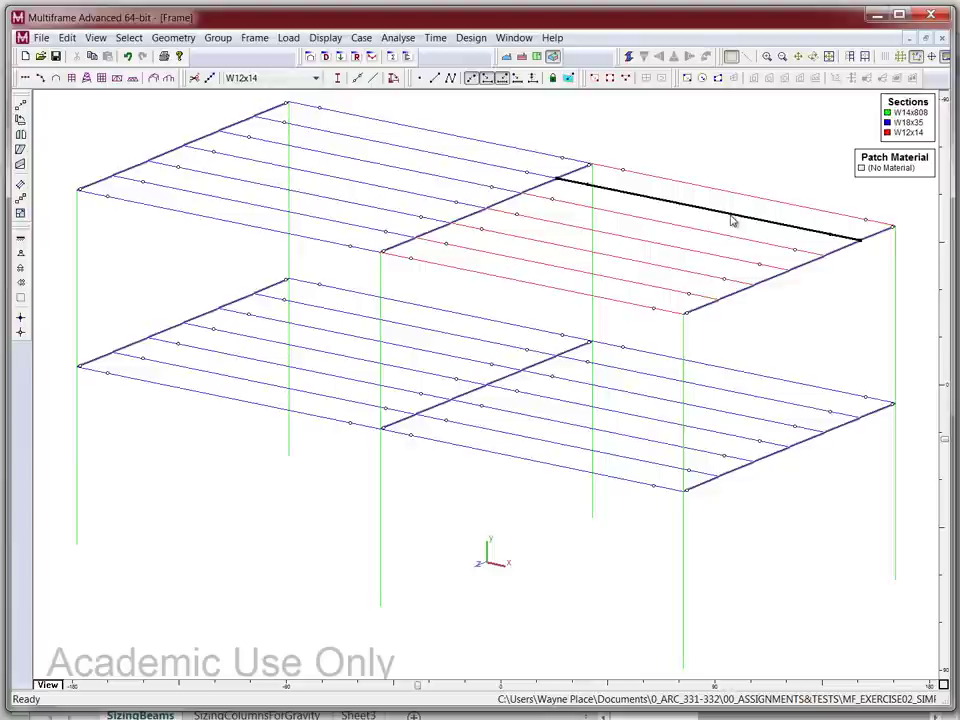
pyautogui.moveTo(362, 265); pyautogui.dragTo(328, 112)
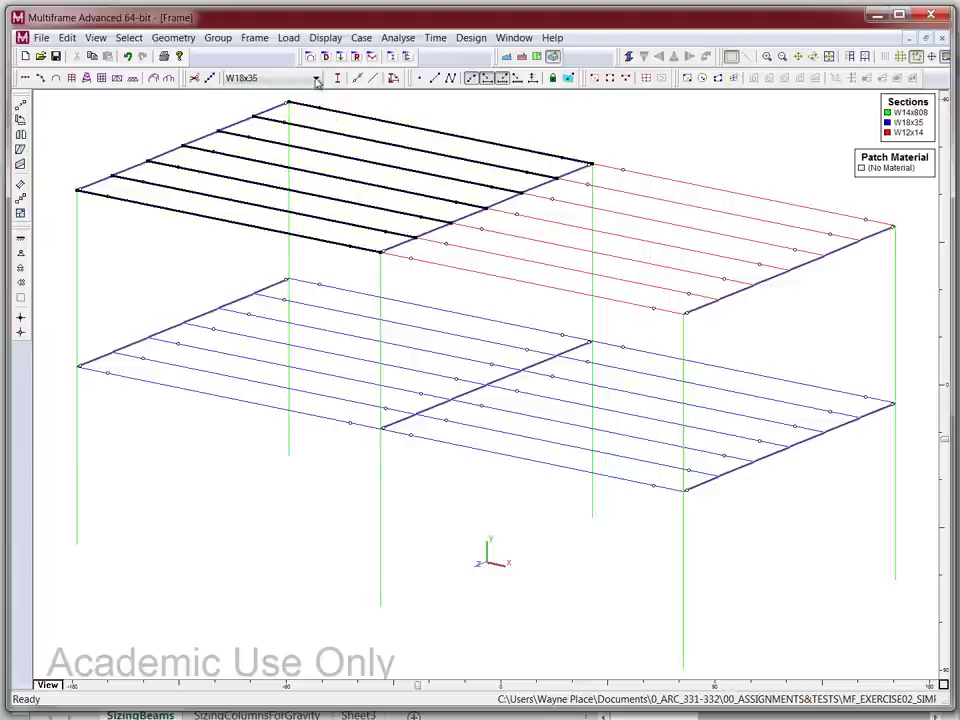
pyautogui.click(315, 78)
pyautogui.click(306, 92)
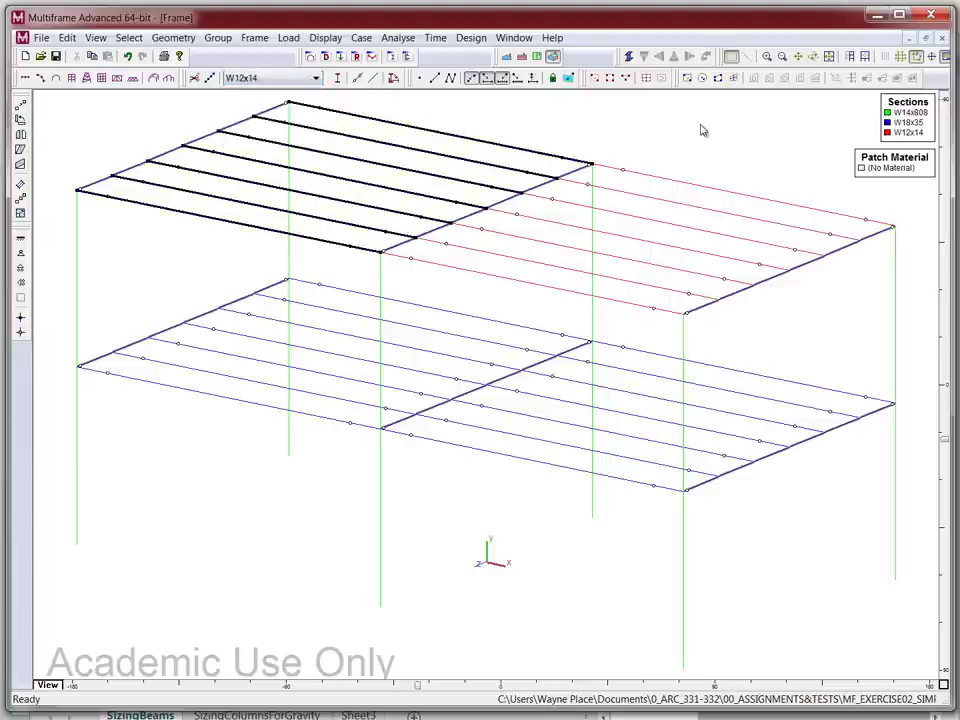
pyautogui.click(700, 128)
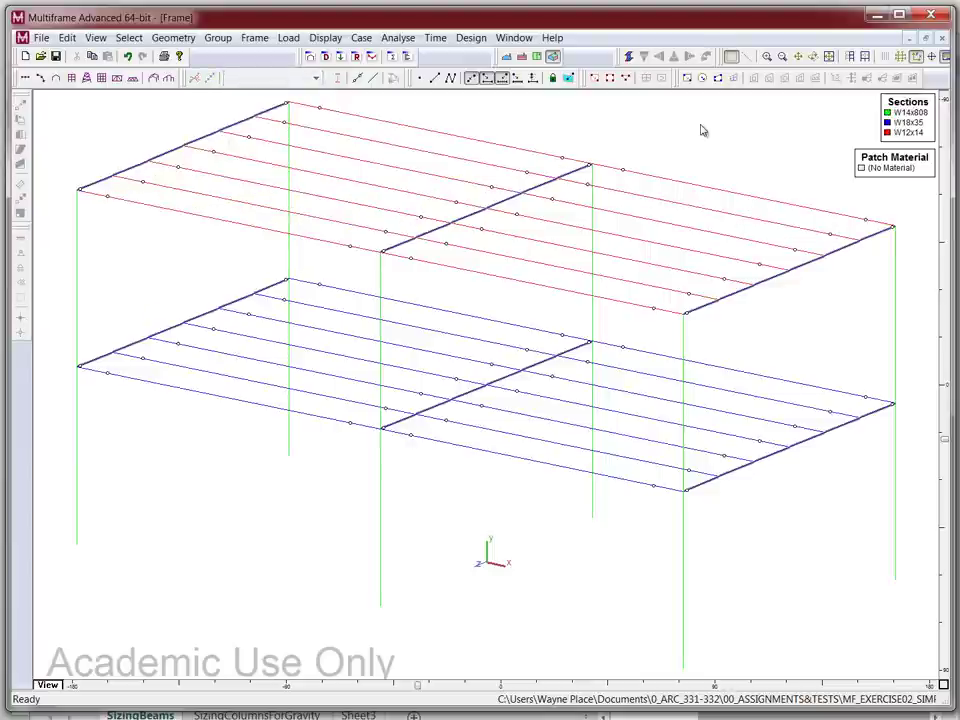
# Step: Assign W16x26 from the Sections Library to the roof girder at the frame's right end
pyautogui.click(775, 284)
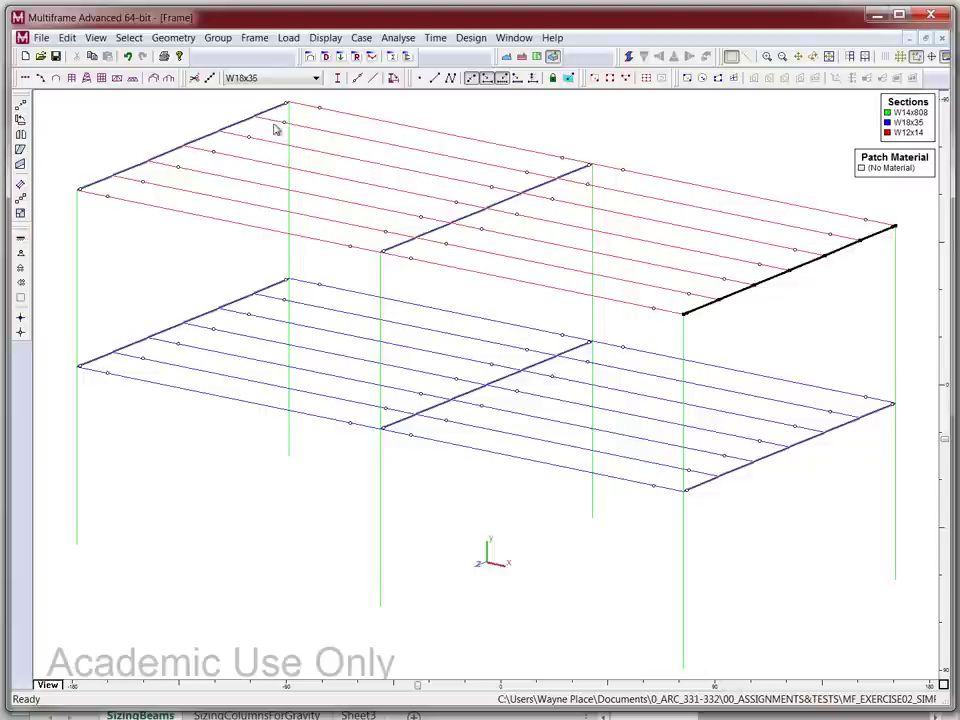
pyautogui.click(315, 78)
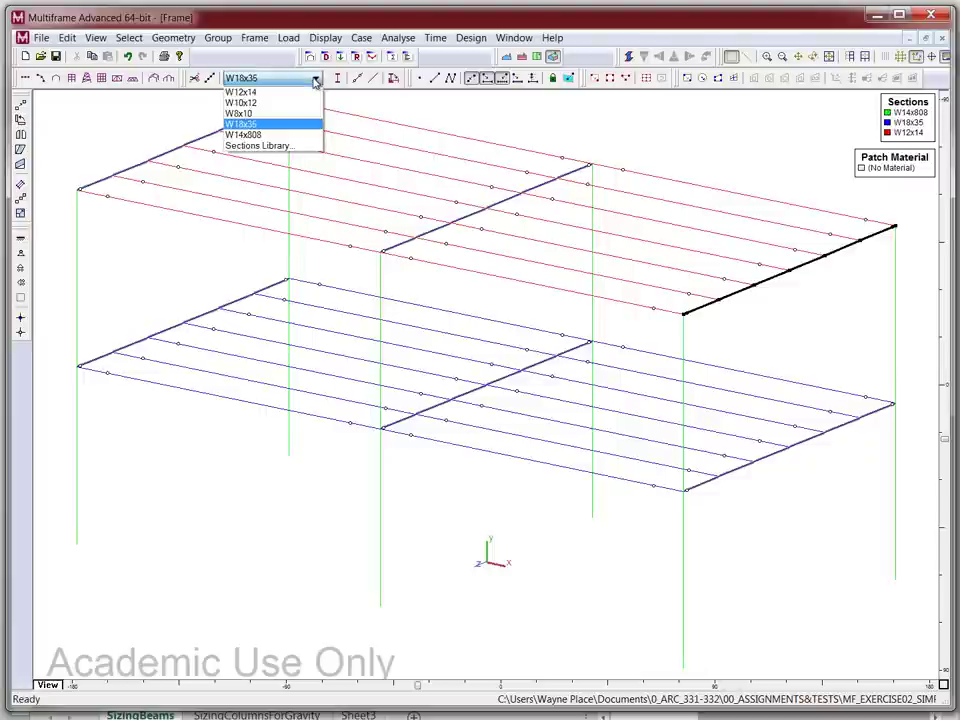
pyautogui.click(309, 148)
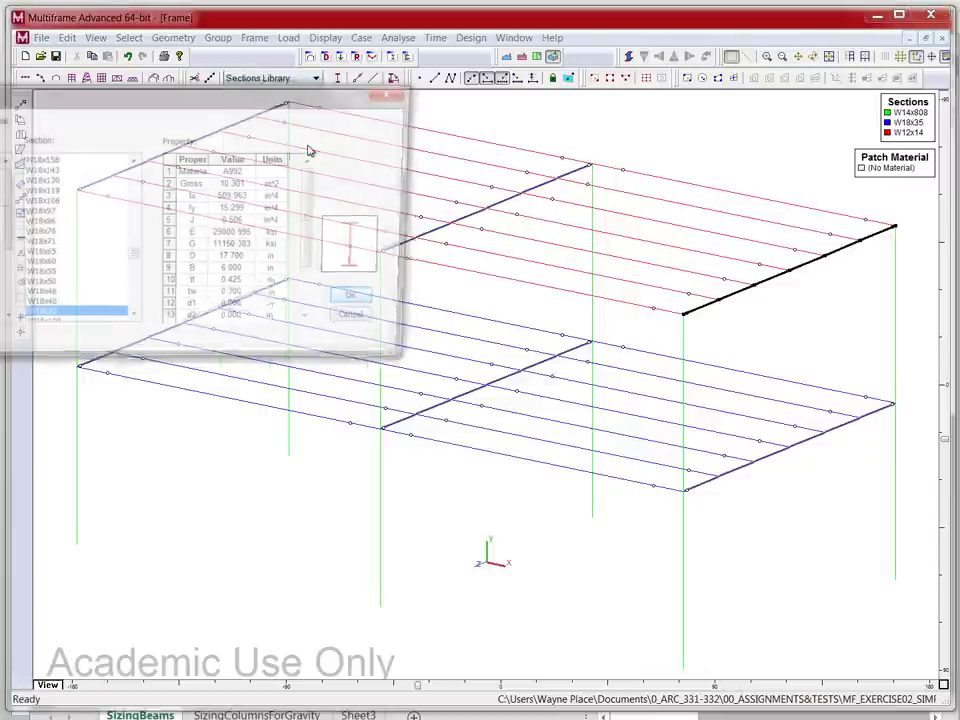
pyautogui.scroll(-5, 136, 298)
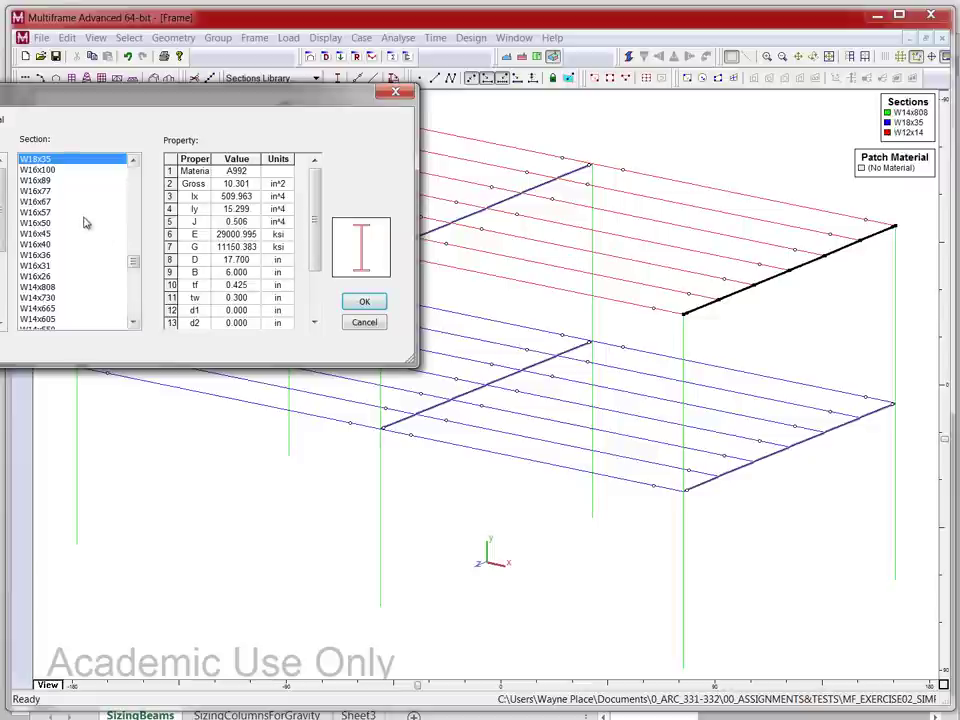
pyautogui.click(60, 276)
pyautogui.click(365, 302)
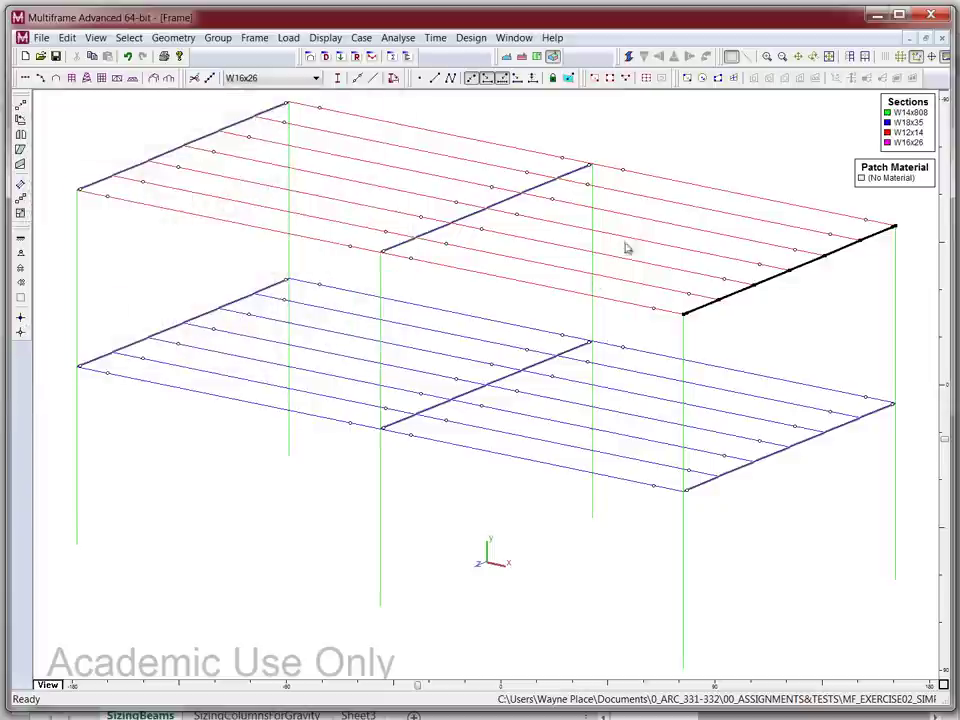
pyautogui.click(680, 134)
# Step: Rerun the linear analysis with the W16x26 roof girder and check that girder's Live load deflection
pyautogui.click(398, 37)
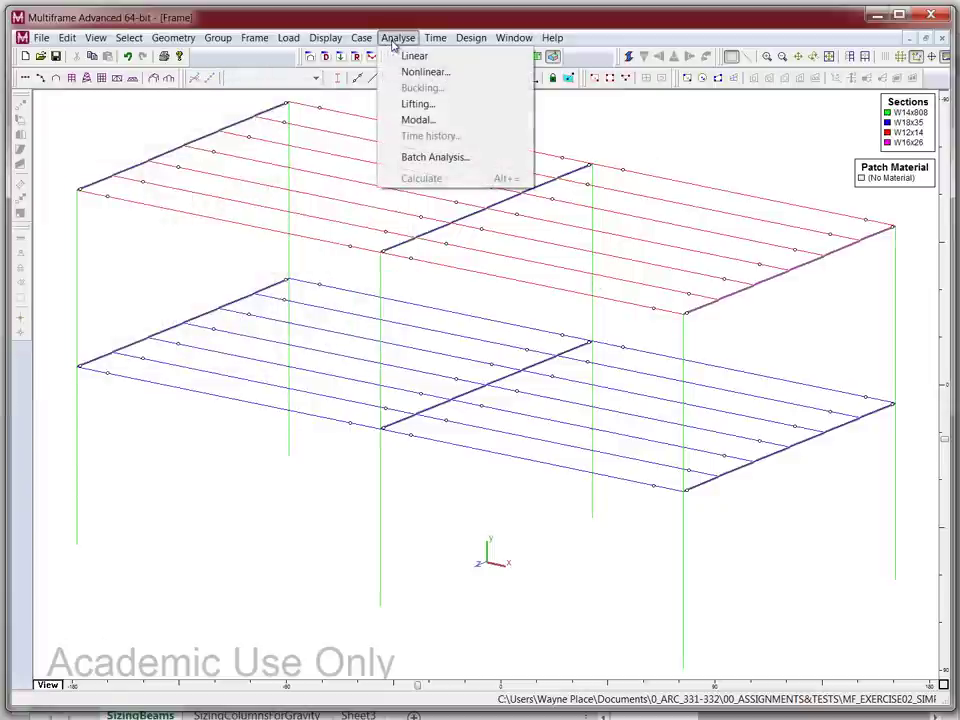
pyautogui.click(407, 57)
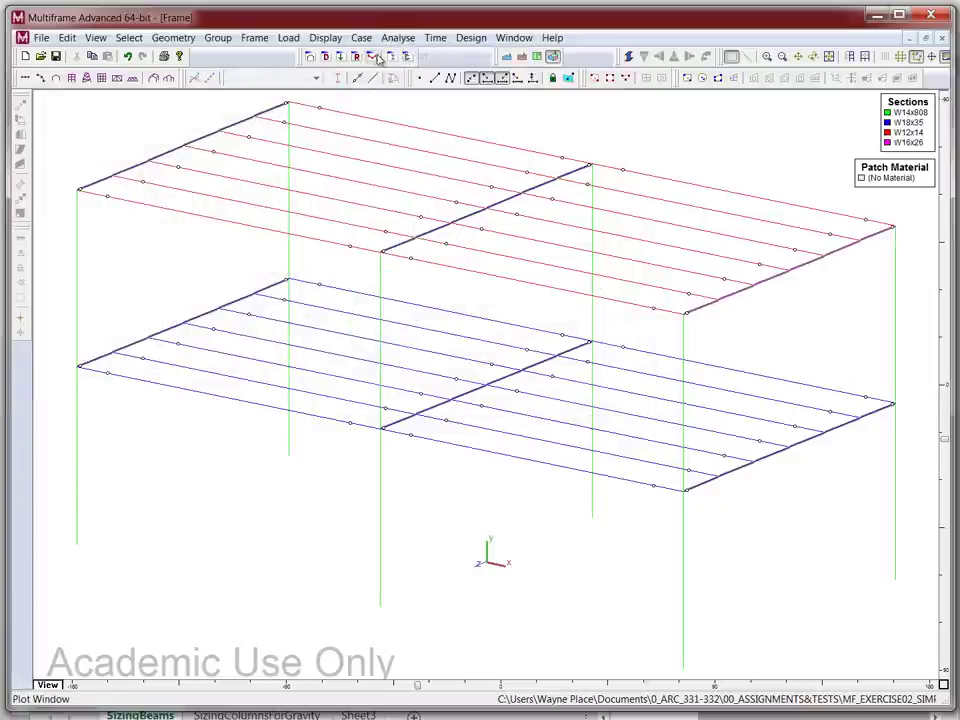
pyautogui.click(325, 56)
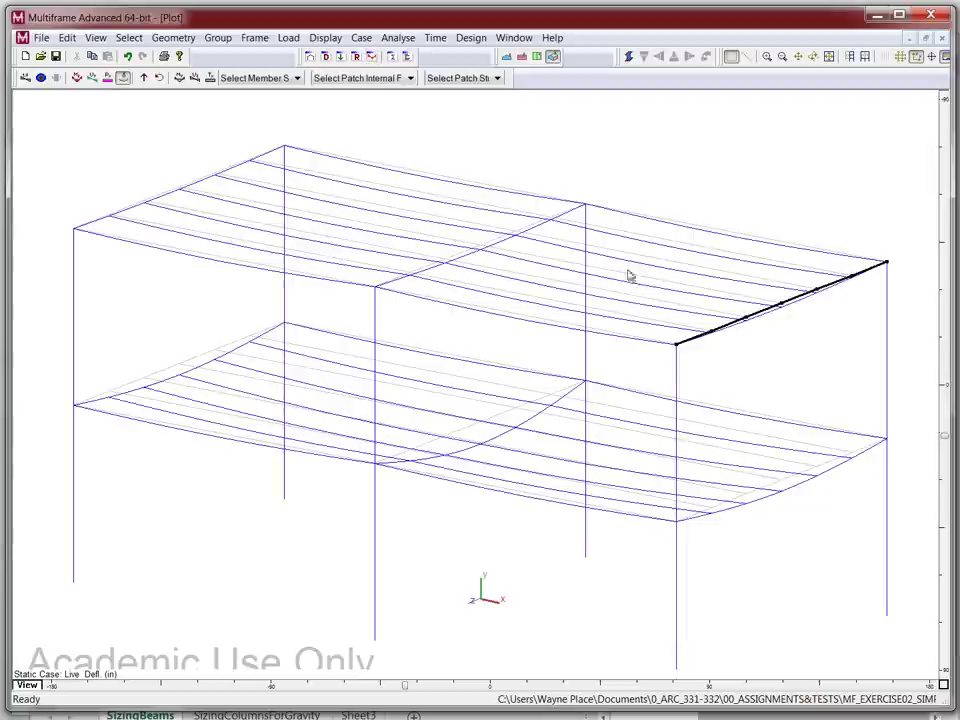
pyautogui.doubleClick(793, 304)
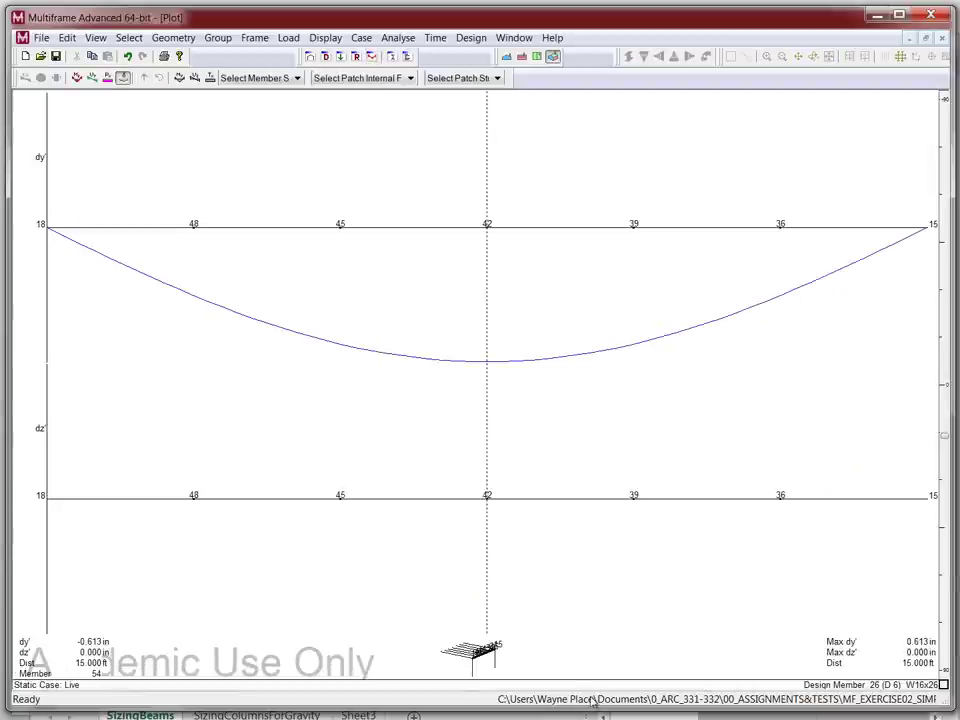
pyautogui.doubleClick(490, 656)
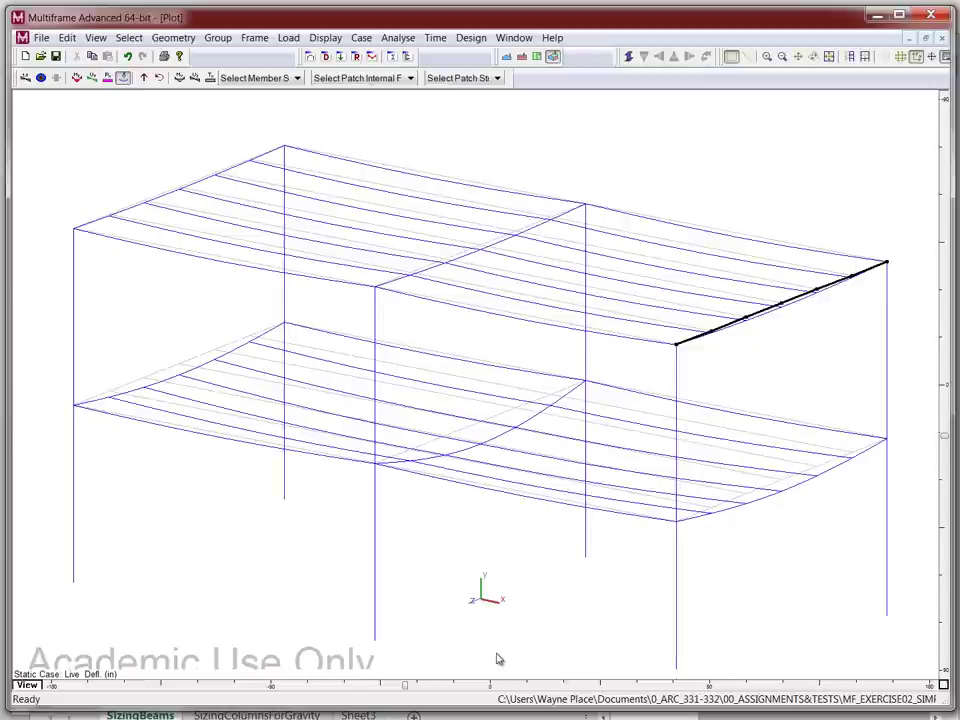
pyautogui.click(800, 354)
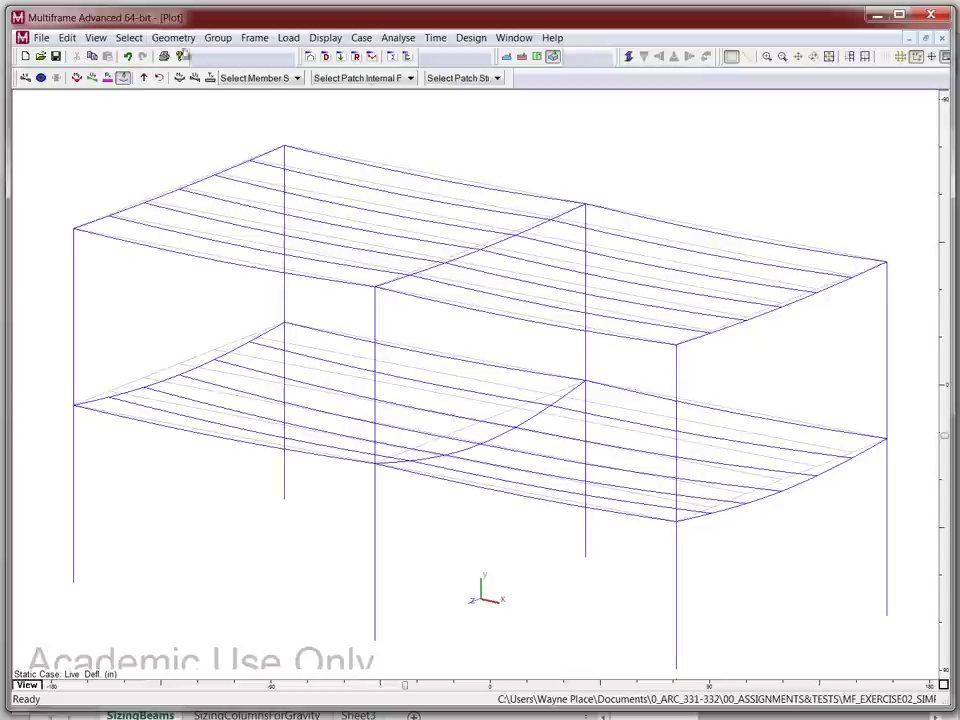
# Step: Find W14x22 in the Sections Library and assign it to the roof girder at the frame's right end
pyautogui.click(307, 58)
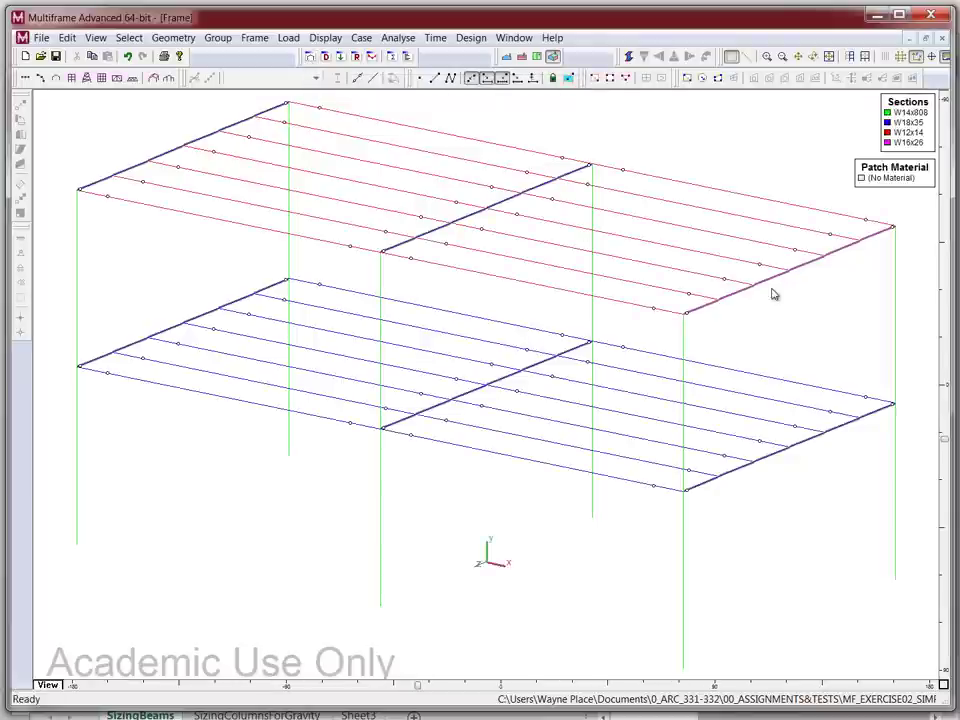
pyautogui.click(770, 281)
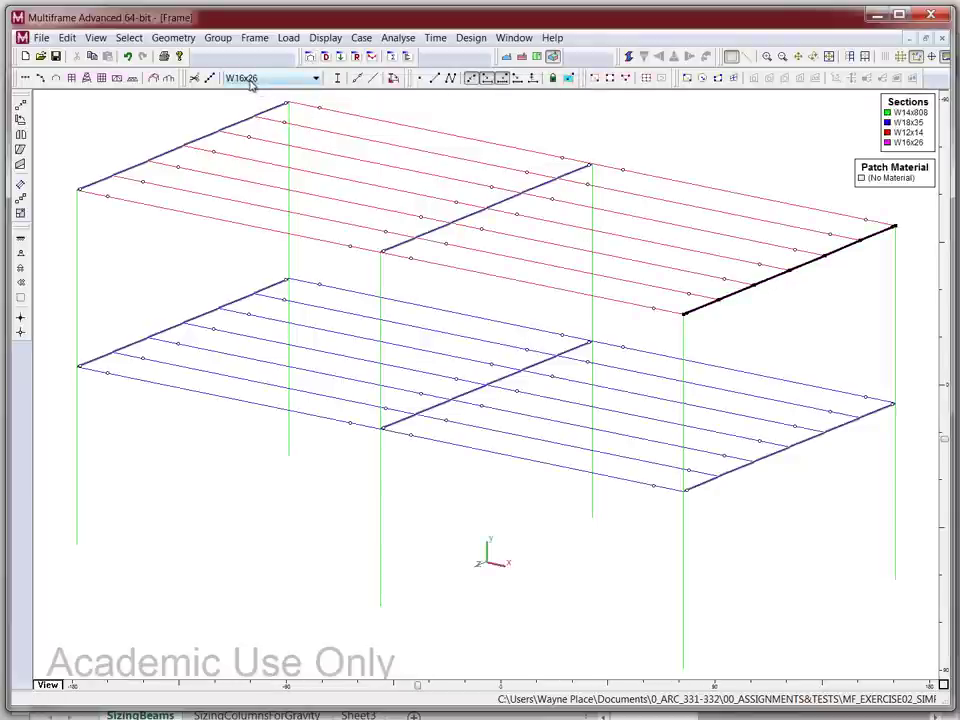
pyautogui.click(316, 78)
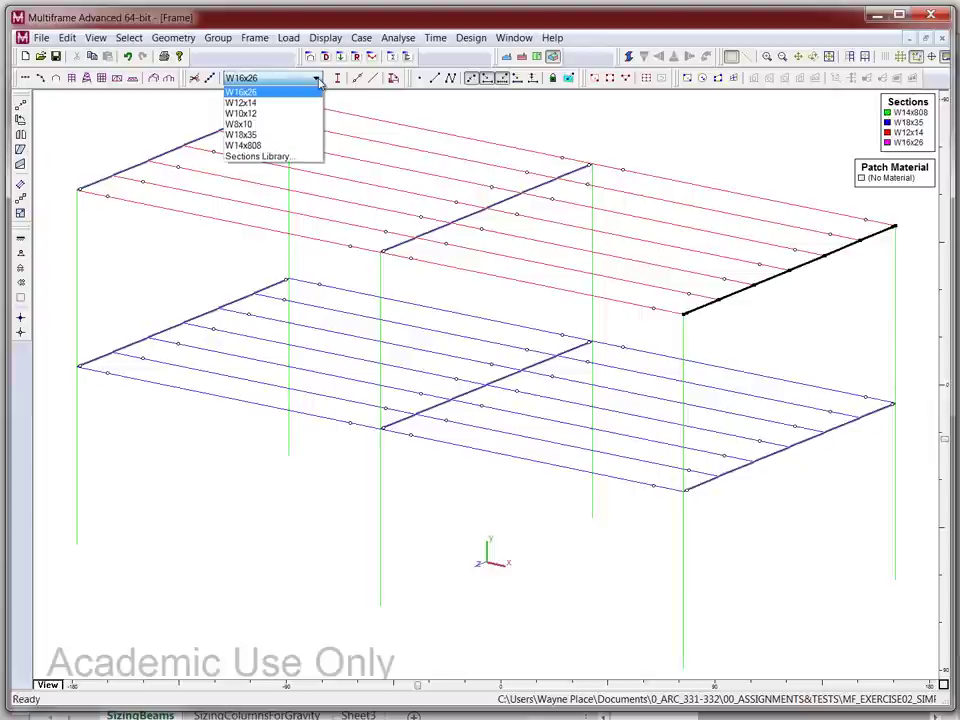
pyautogui.click(297, 158)
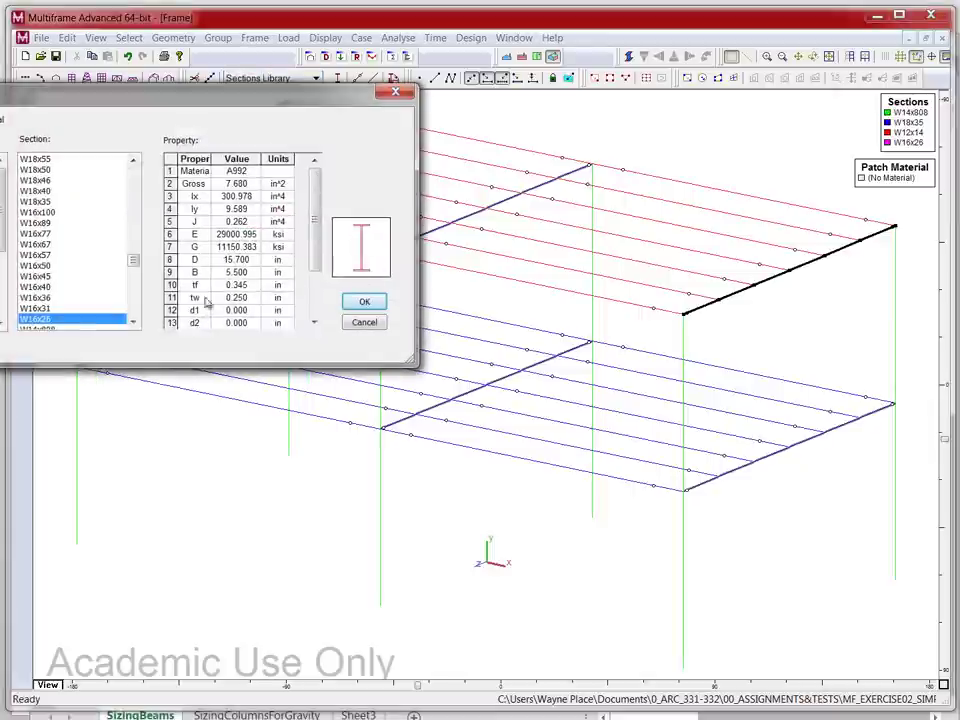
pyautogui.scroll(-5, 137, 293)
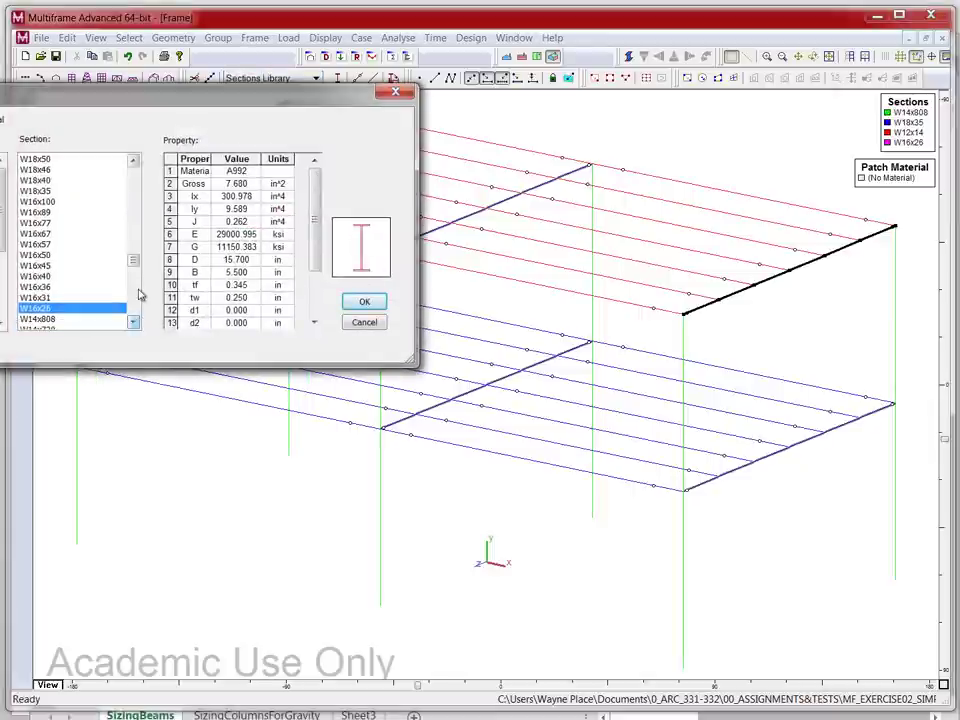
pyautogui.scroll(-5, 137, 290)
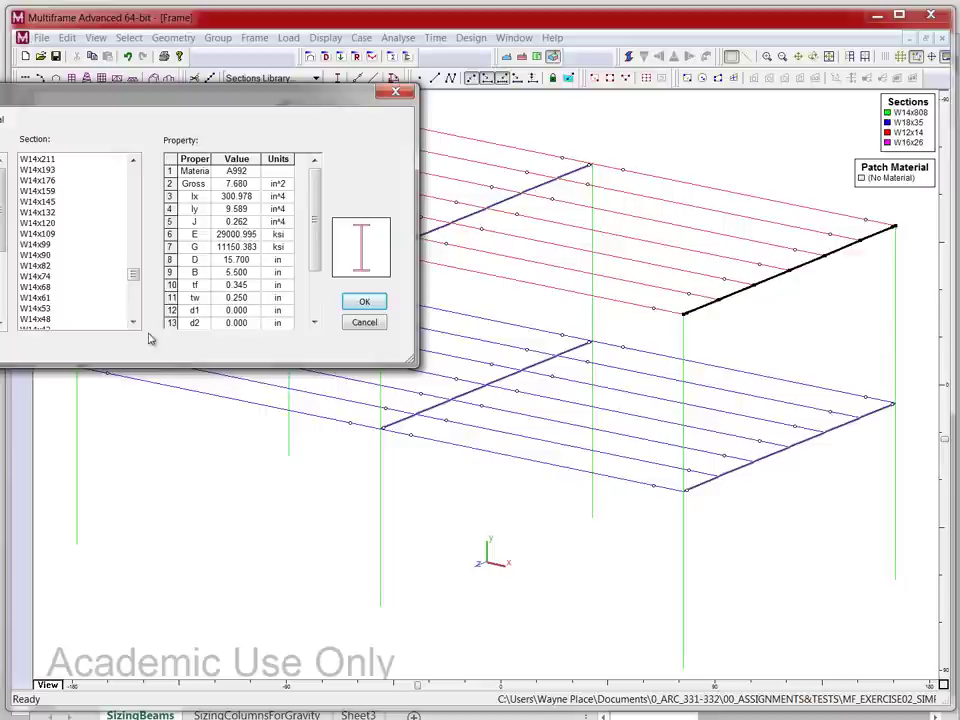
pyautogui.scroll(-5, 133, 308)
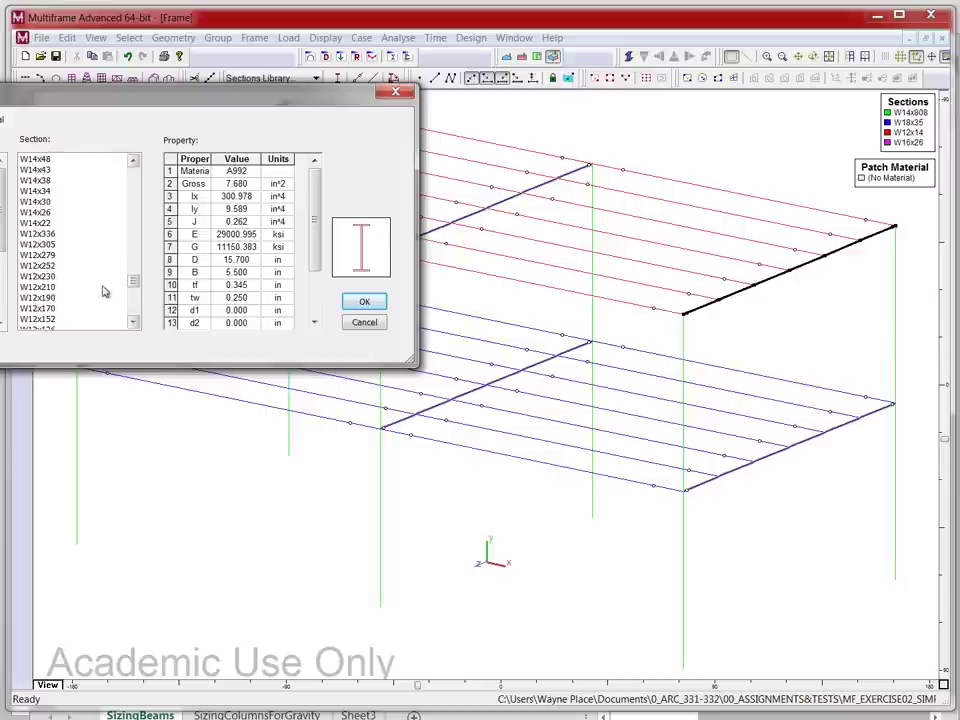
pyautogui.click(42, 224)
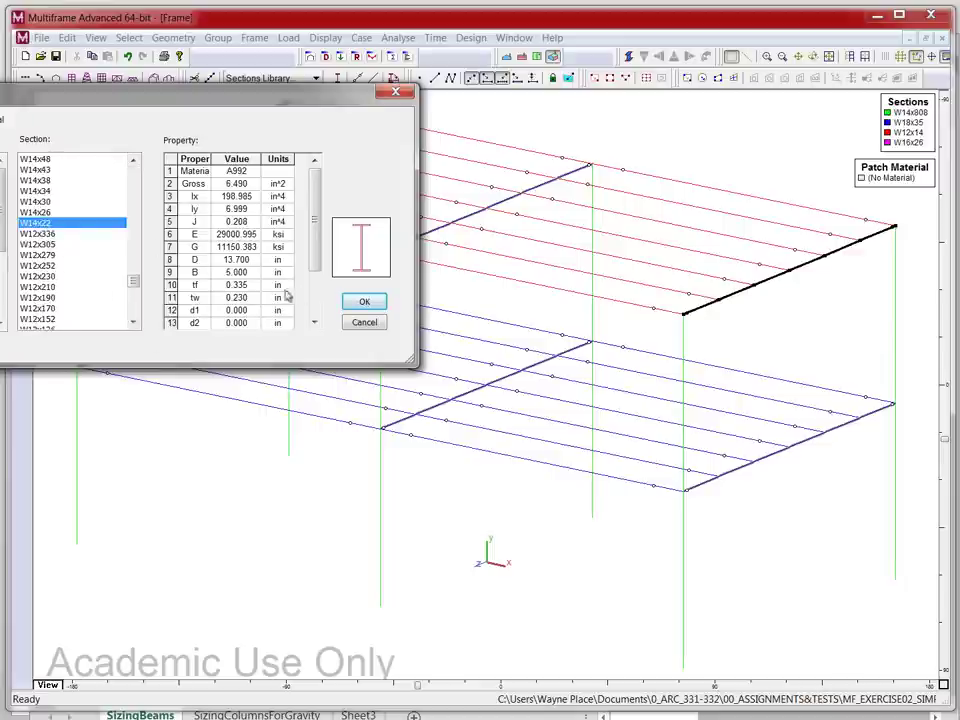
pyautogui.click(357, 303)
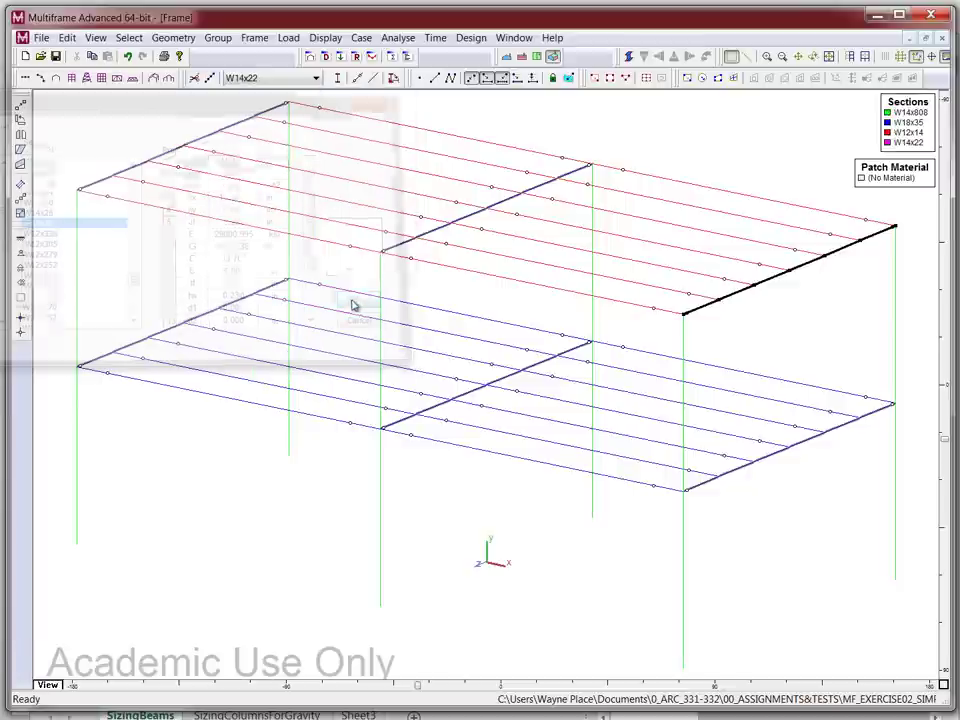
# Step: Rerun the linear analysis with the W14x22 roof girder and check that girder's Live load deflection
pyautogui.click(397, 38)
pyautogui.click(408, 58)
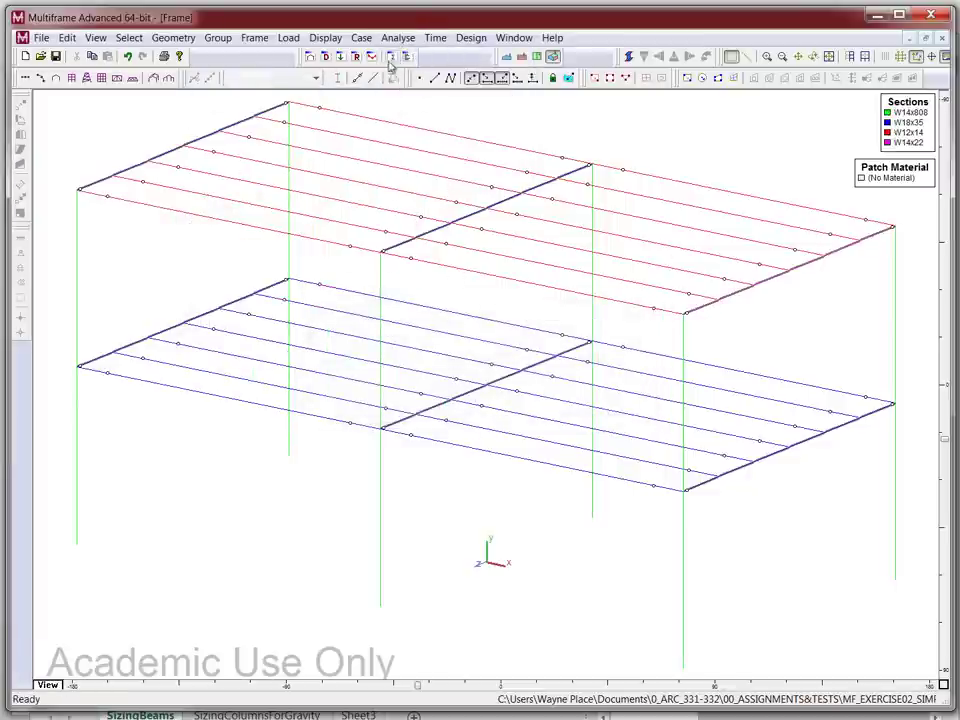
pyautogui.click(373, 58)
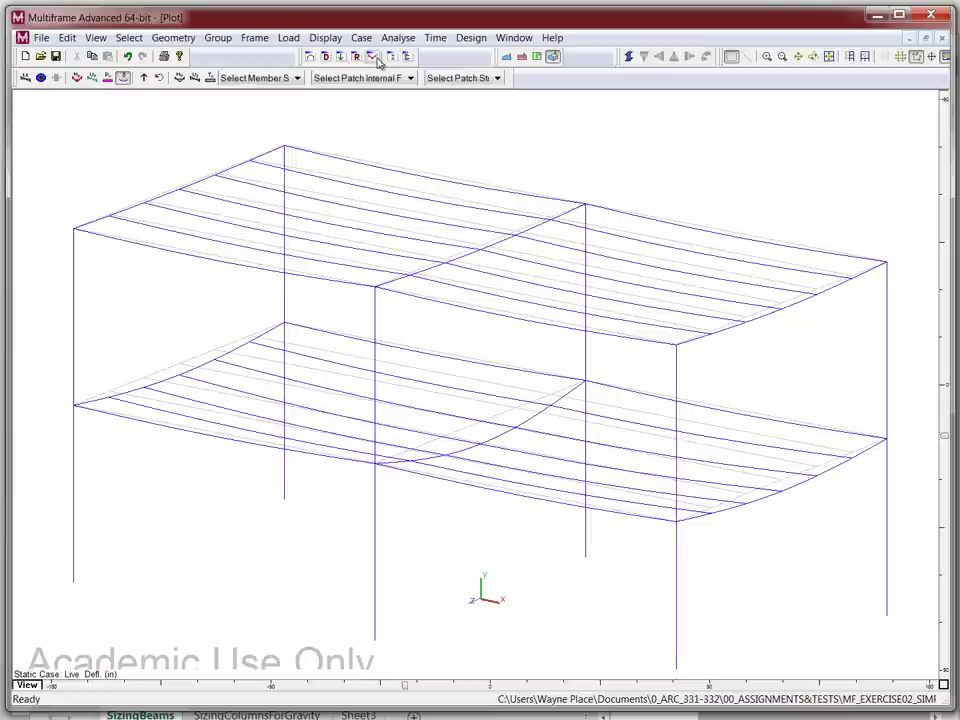
pyautogui.click(779, 307)
pyautogui.doubleClick(779, 307)
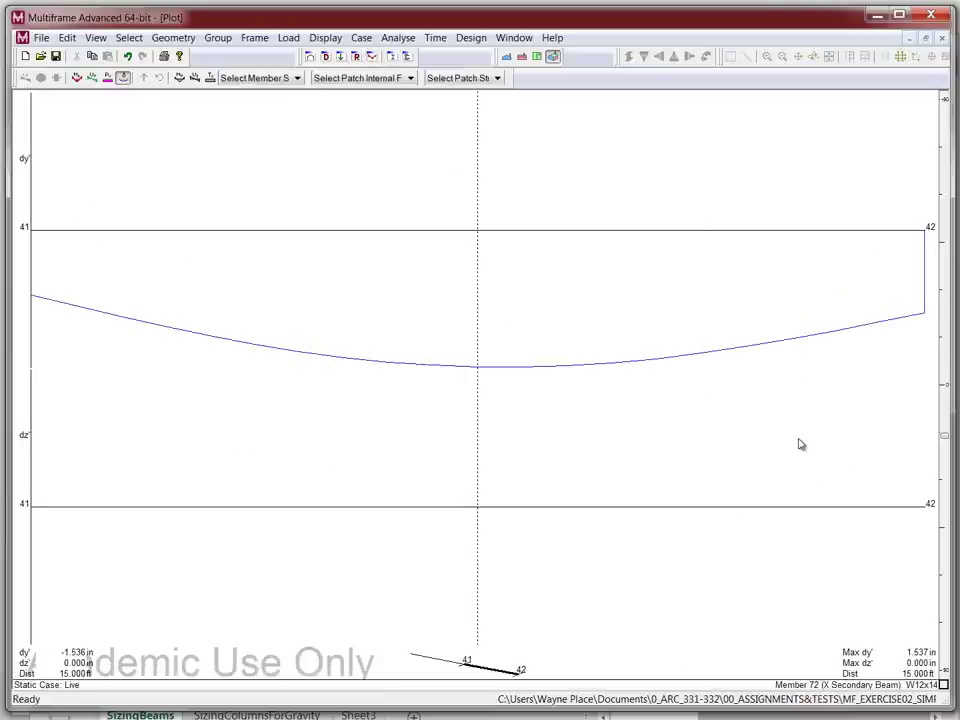
pyautogui.doubleClick(498, 671)
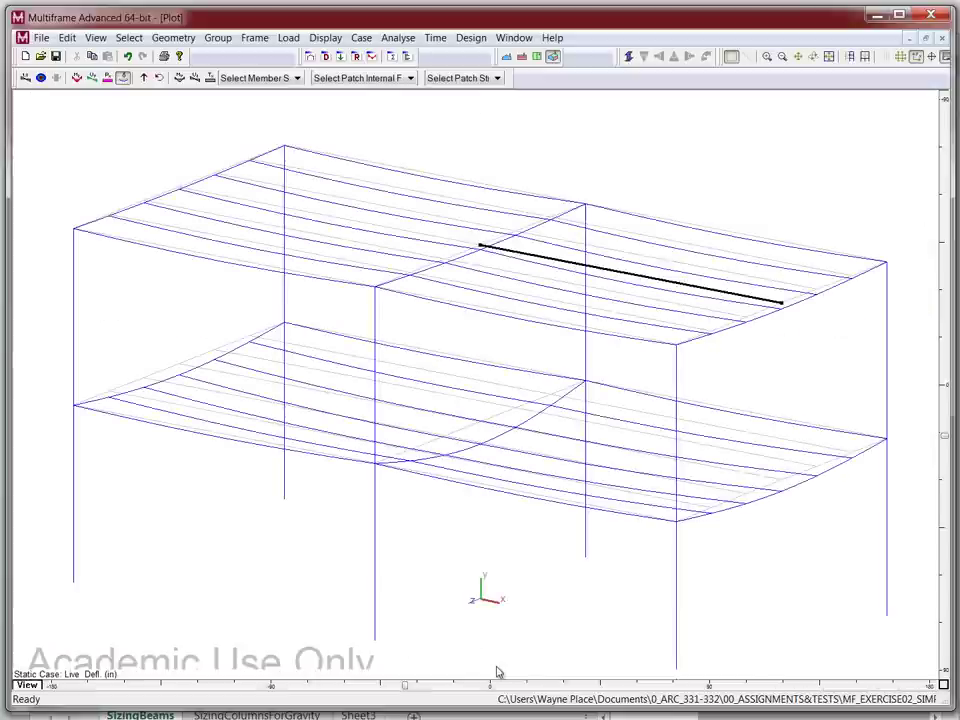
pyautogui.click(795, 296)
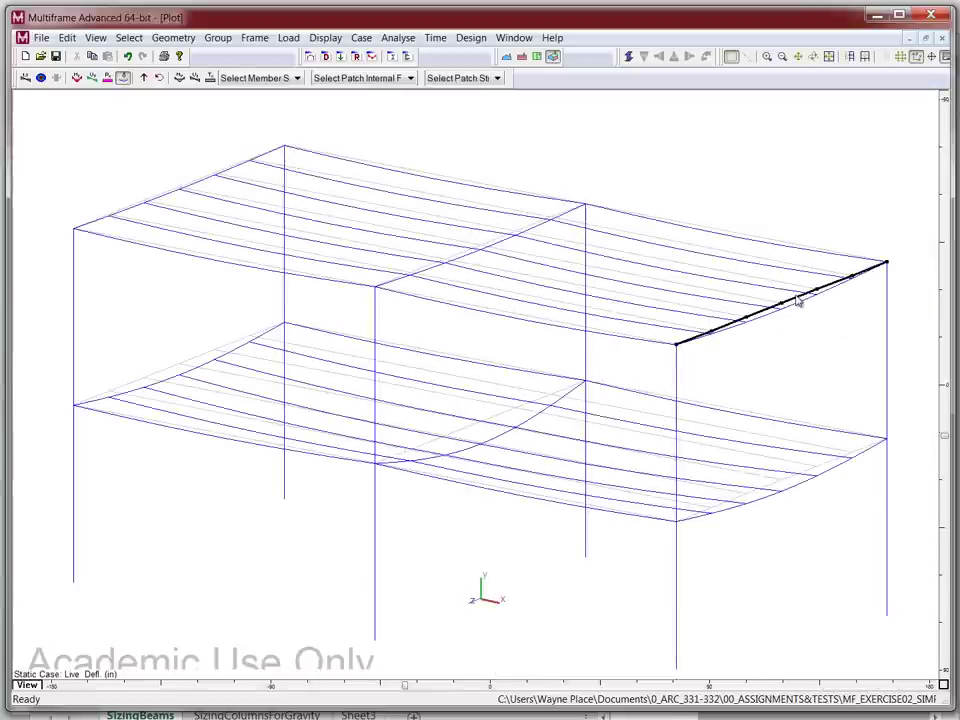
pyautogui.click(799, 309)
pyautogui.doubleClick(799, 304)
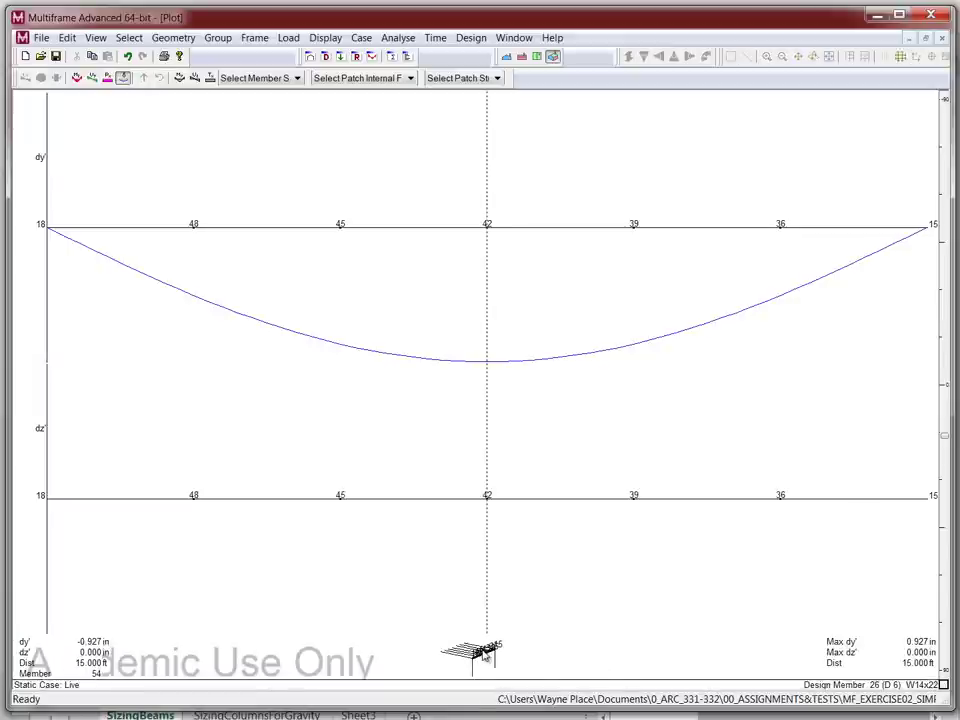
# Step: Switch to the beam-sizing spreadsheet and record W 14 x 22 as the single-loaded roof girder's stiffness shape in row 21
pyautogui.click(484, 652)
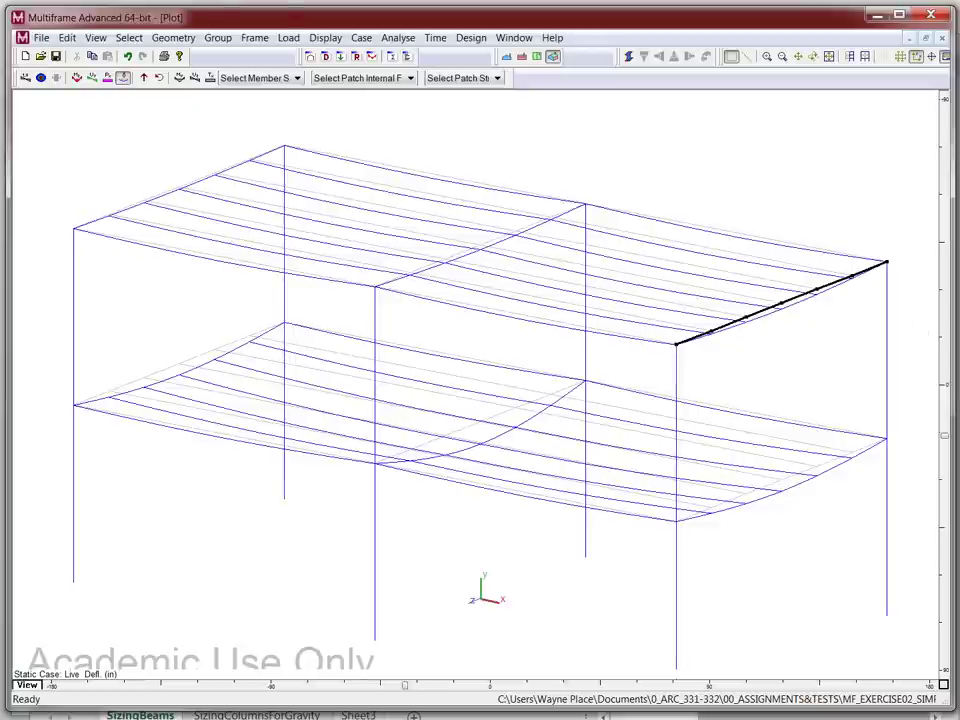
pyautogui.hotkey('ctrl', '1')
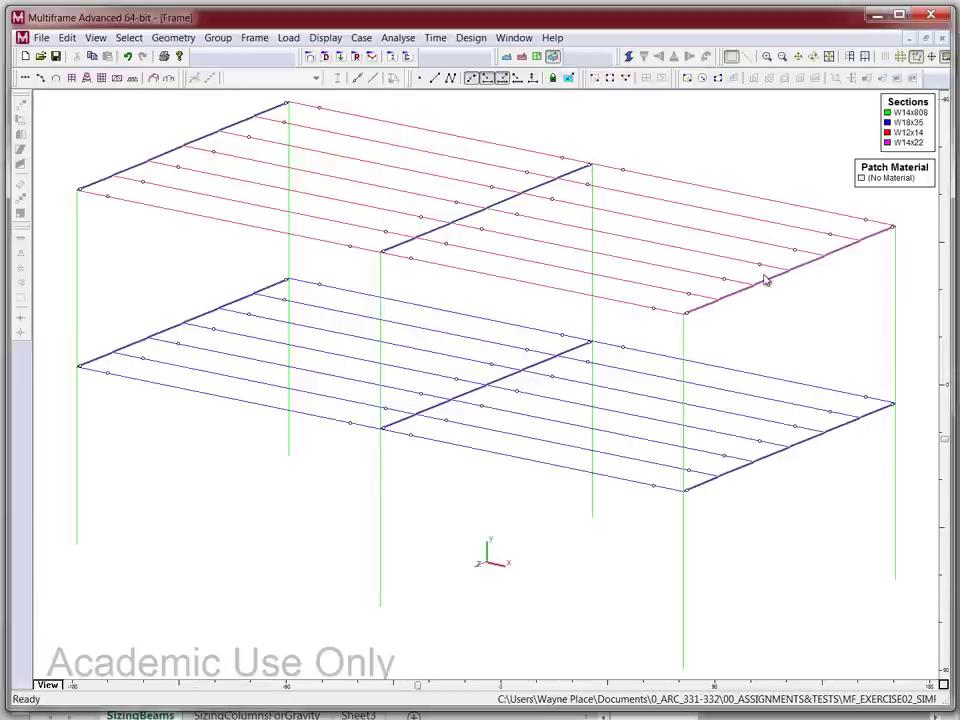
pyautogui.click(770, 279)
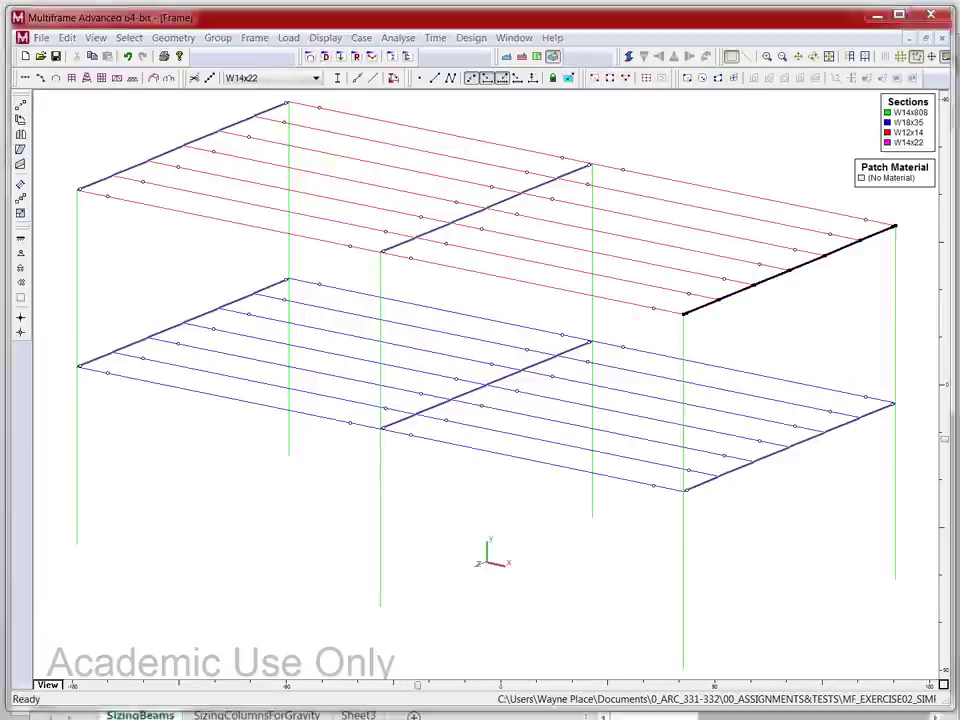
pyautogui.hotkey('alt', 'Tab')
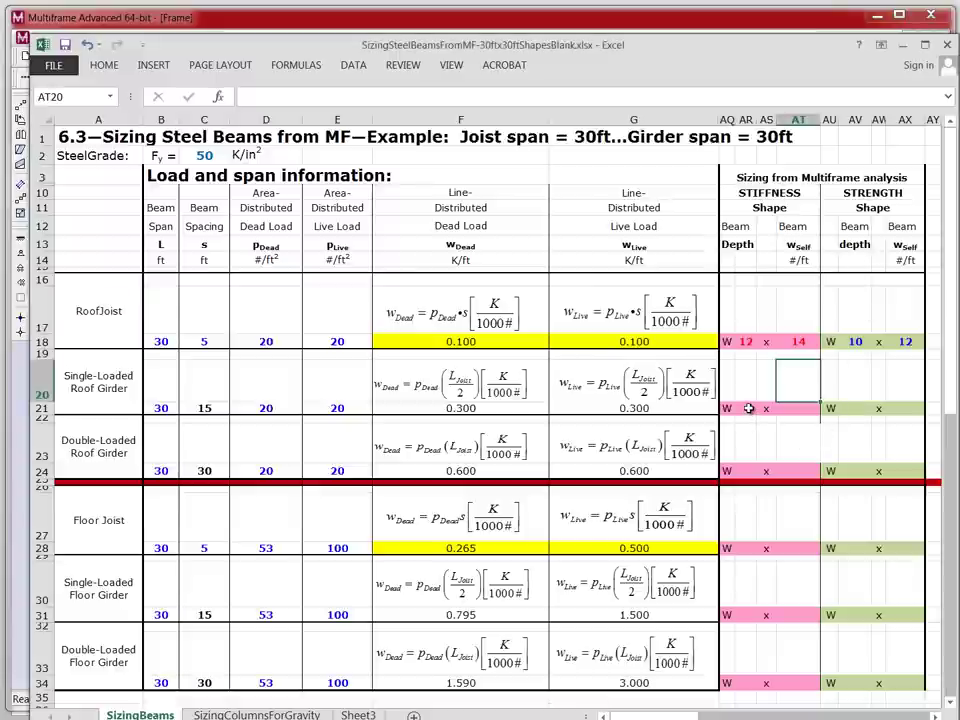
pyautogui.click(749, 409)
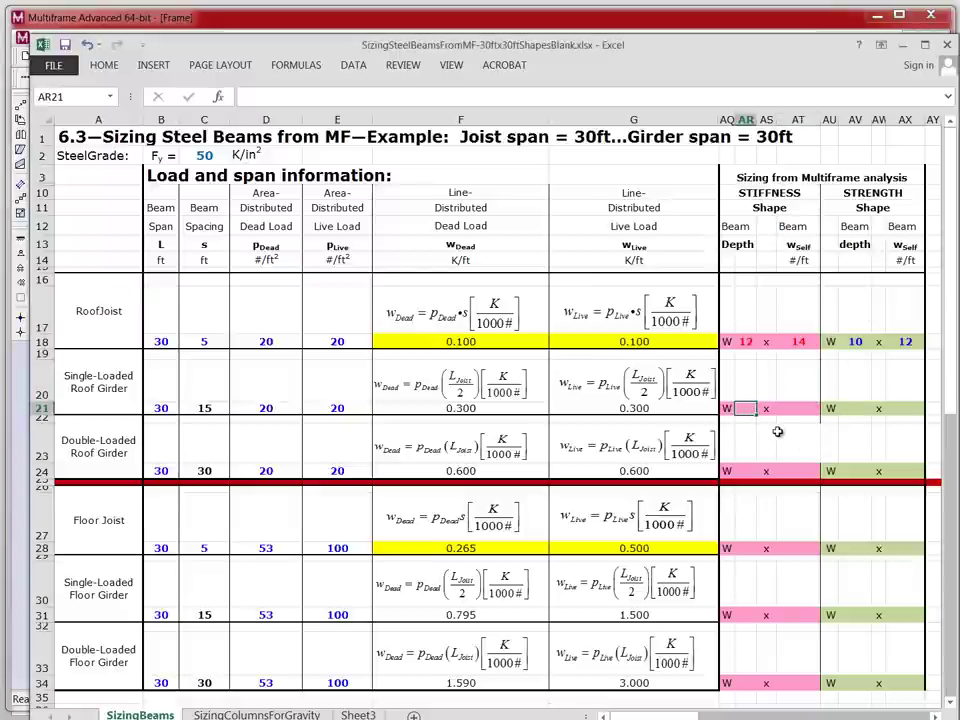
pyautogui.write('14')
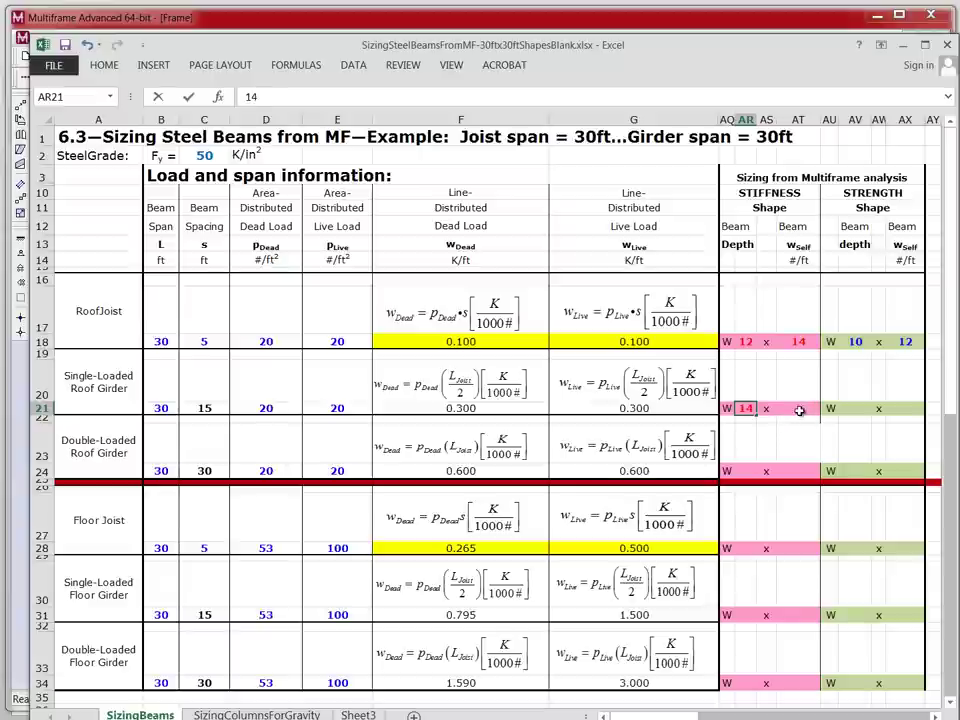
pyautogui.click(800, 410)
pyautogui.write('22')
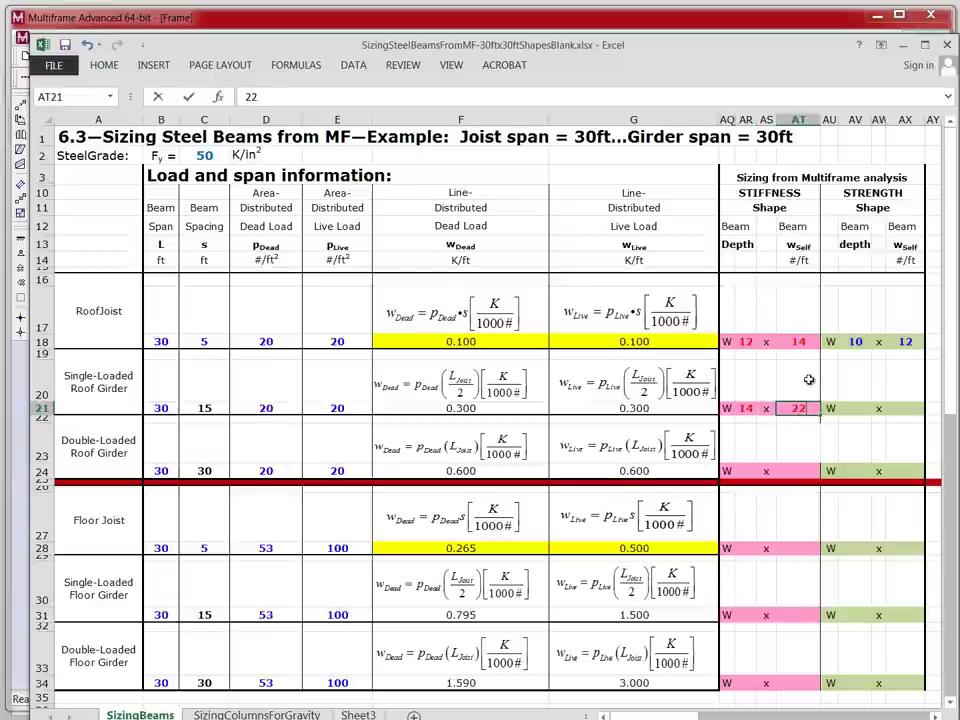
pyautogui.click(808, 380)
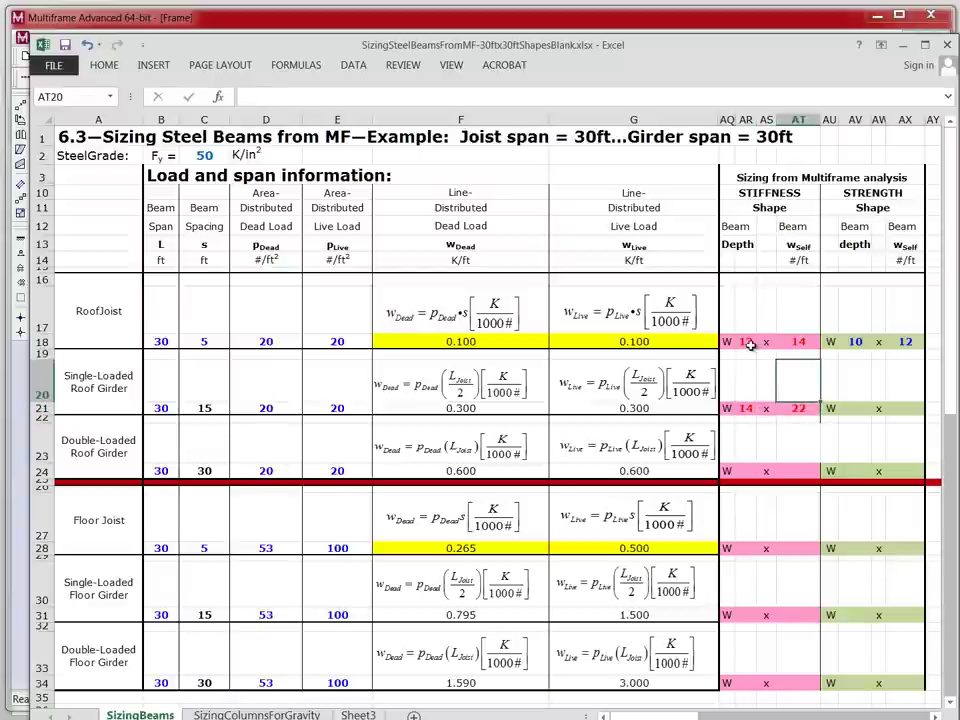
# Step: Change the font colour of the stiffness shape cells AR18 to AT34 to black
pyautogui.moveTo(745, 341); pyautogui.dragTo(810, 680)
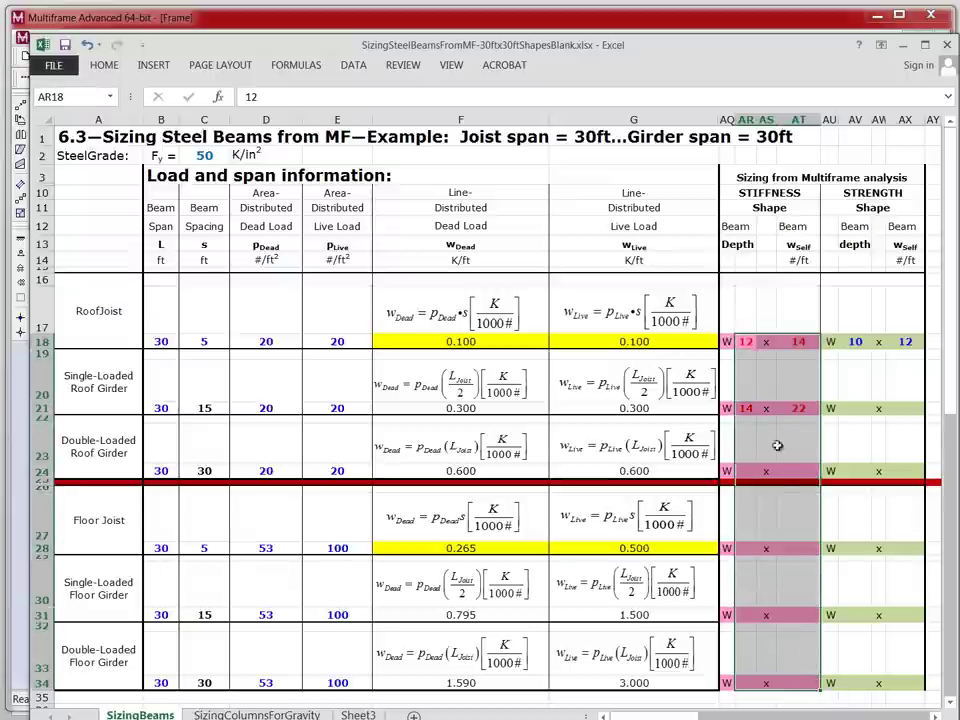
pyautogui.rightClick(802, 342)
pyautogui.click(905, 320)
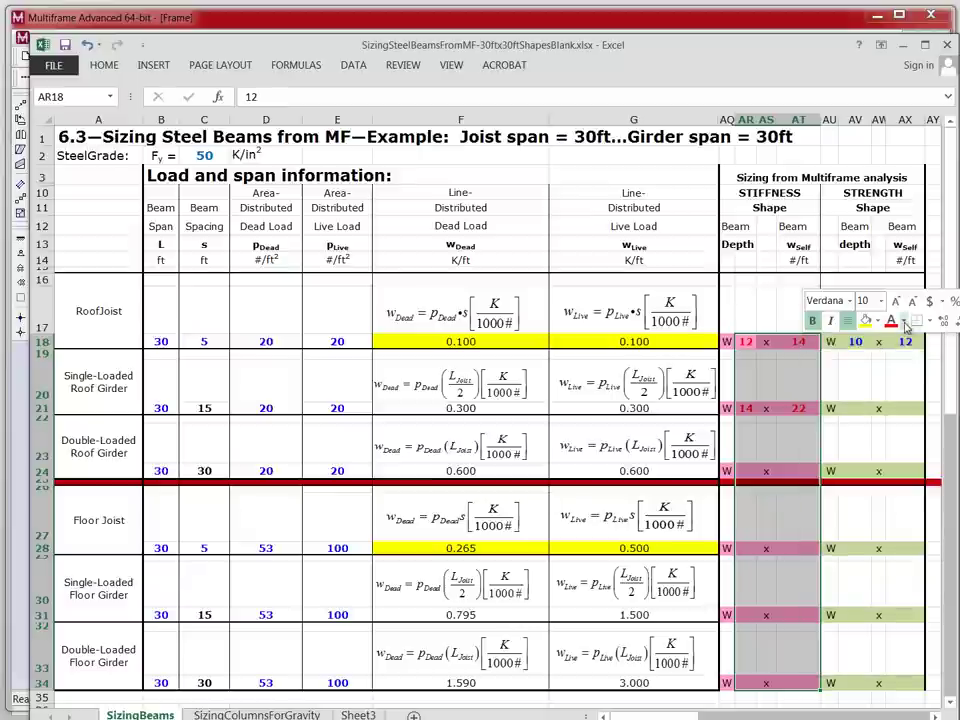
pyautogui.click(925, 341)
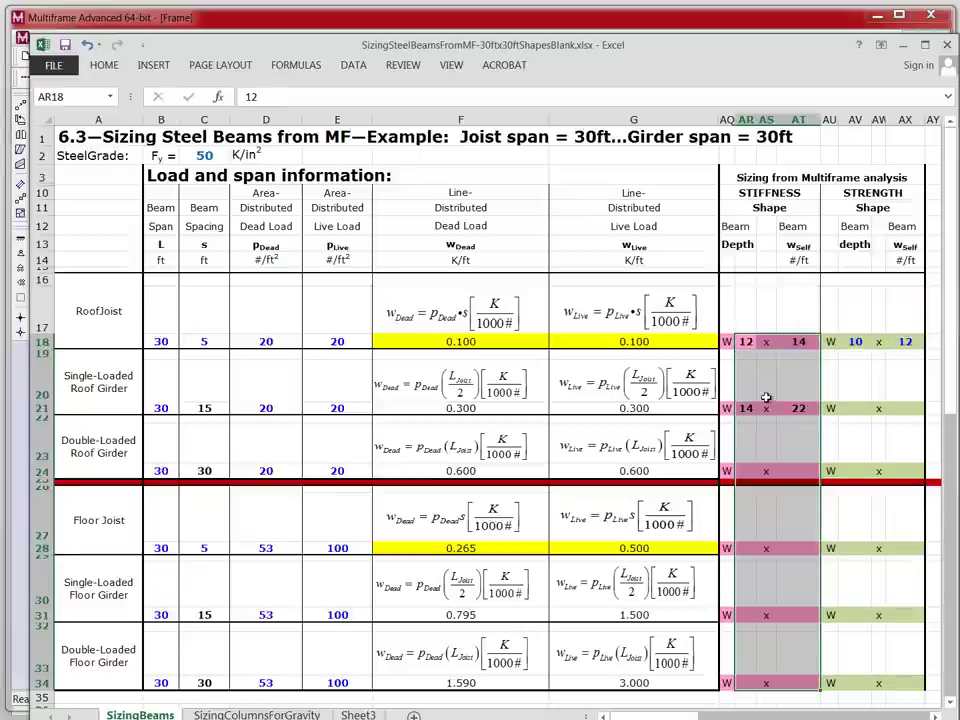
pyautogui.click(767, 381)
pyautogui.click(798, 424)
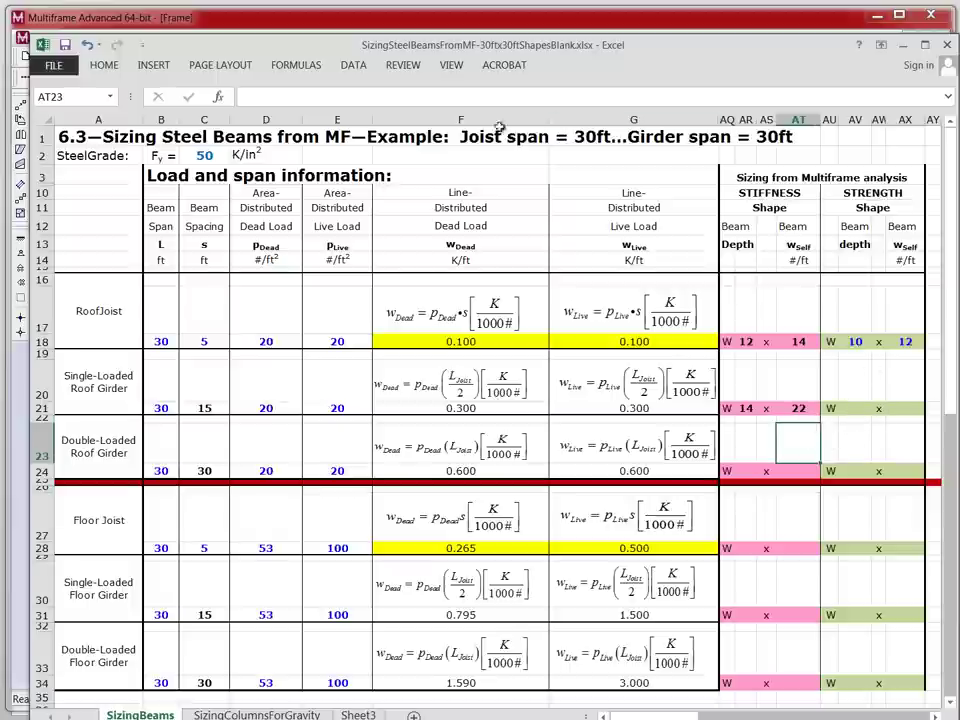
# Step: Switch to Multiframe and plot the frame's results for the 1.2Se+1.2D+1.6L load case
pyautogui.hotkey('alt', 'Tab')
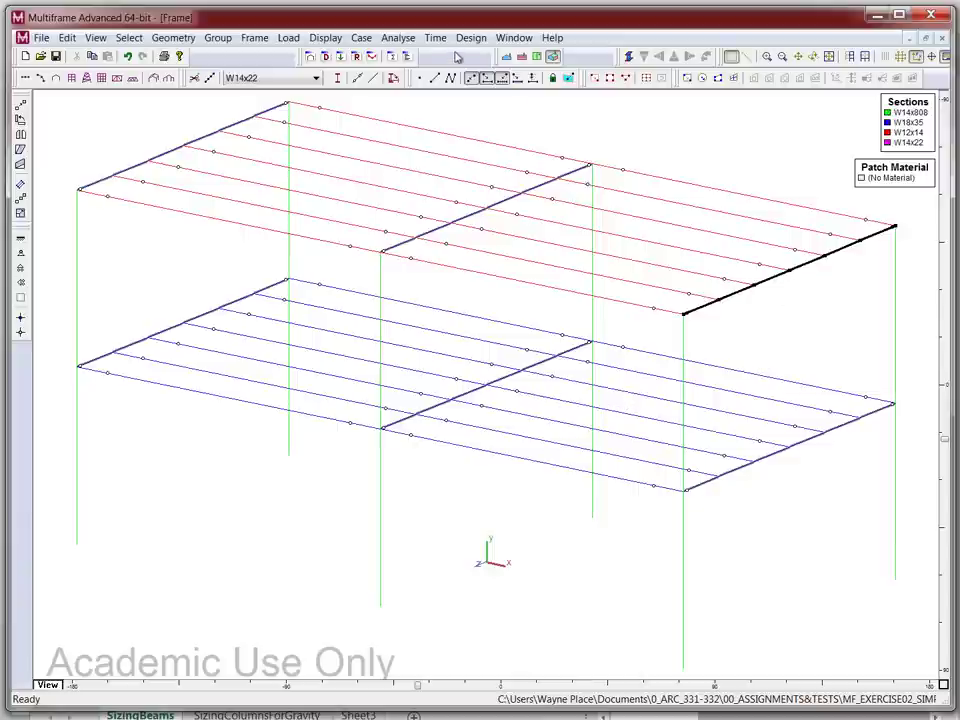
pyautogui.click(398, 38)
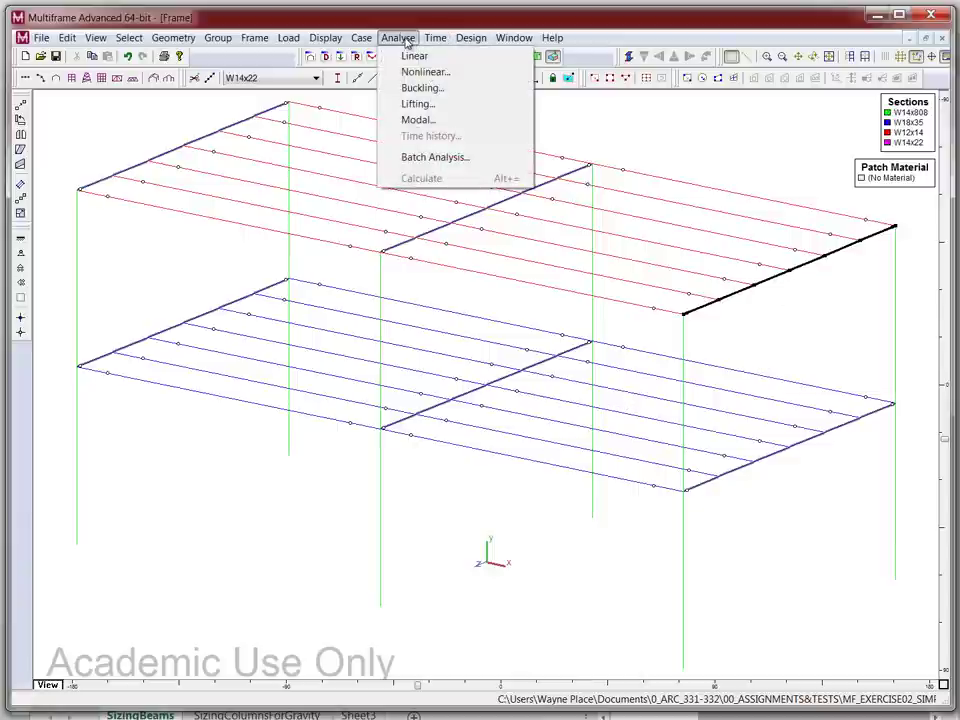
pyautogui.moveTo(361, 38)
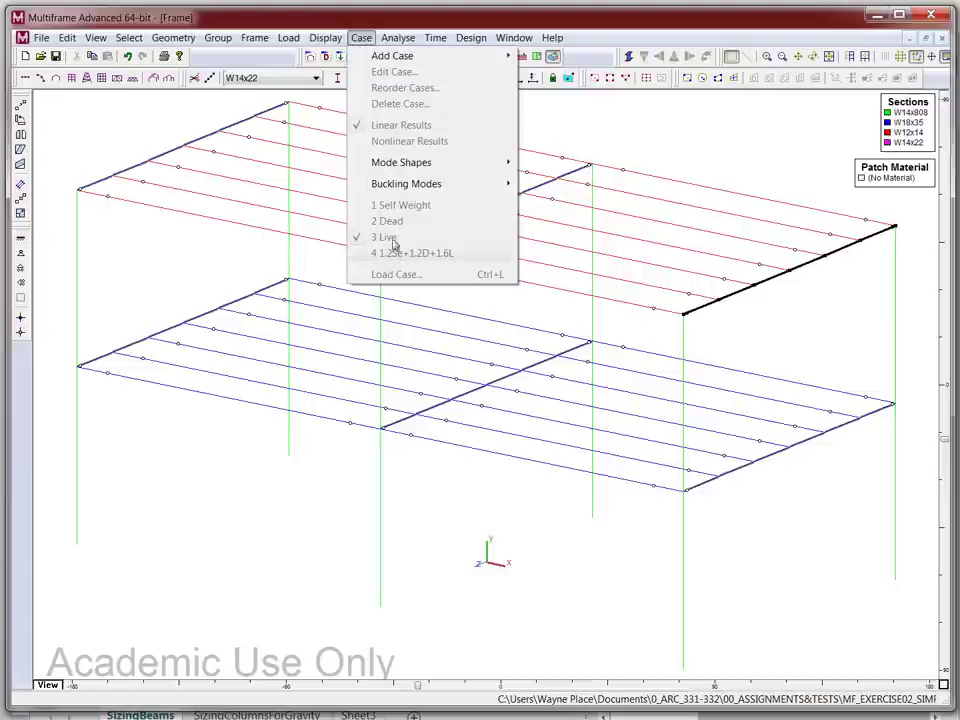
pyautogui.click(361, 38)
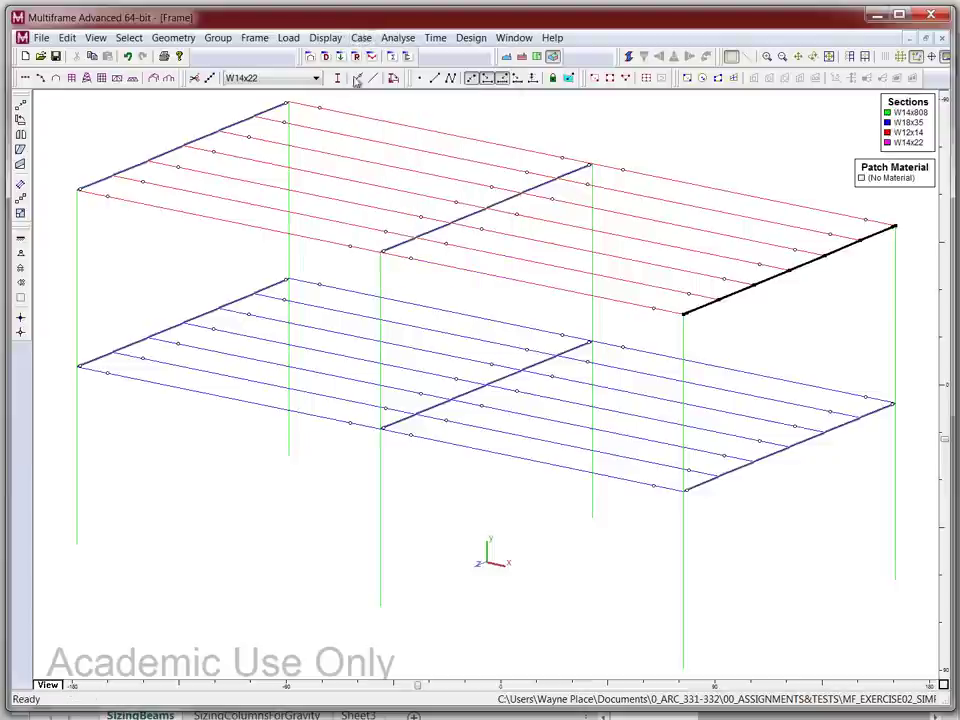
pyautogui.click(373, 57)
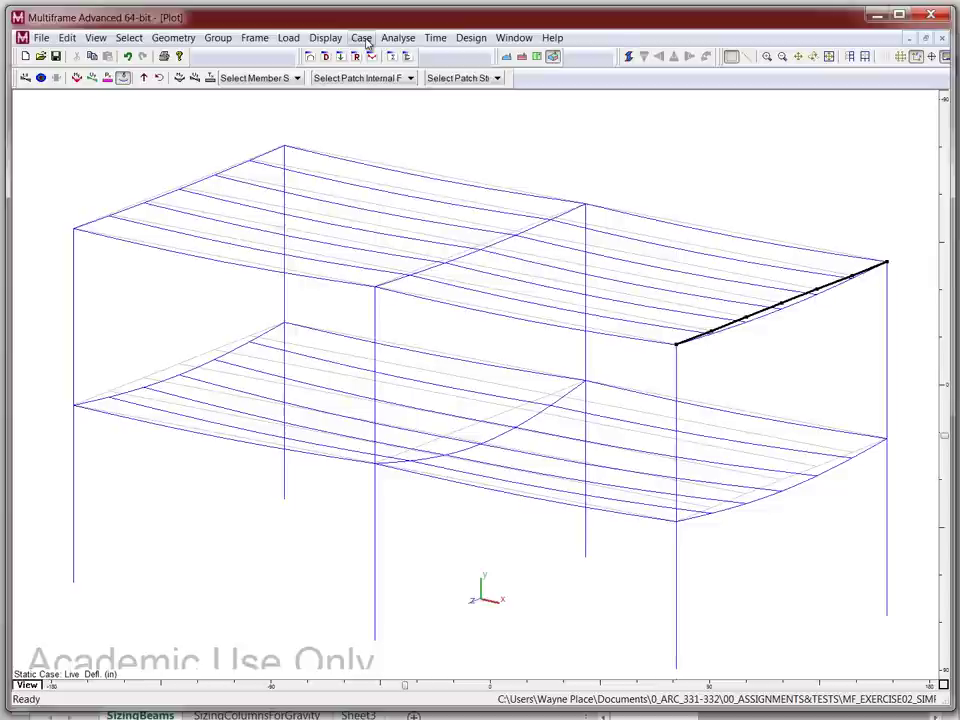
pyautogui.click(363, 39)
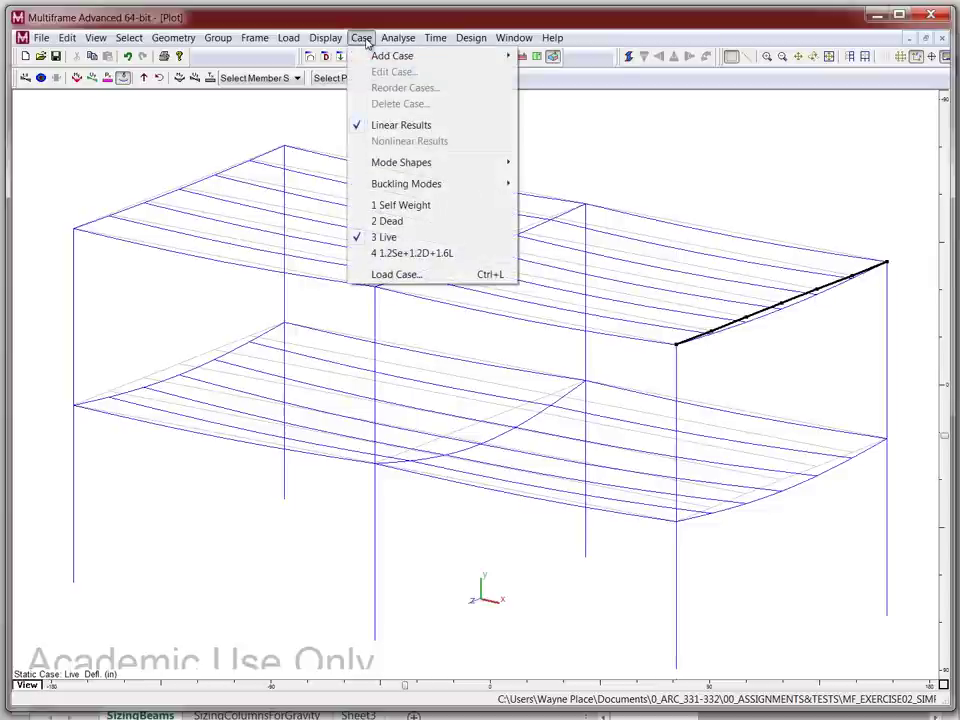
pyautogui.click(397, 255)
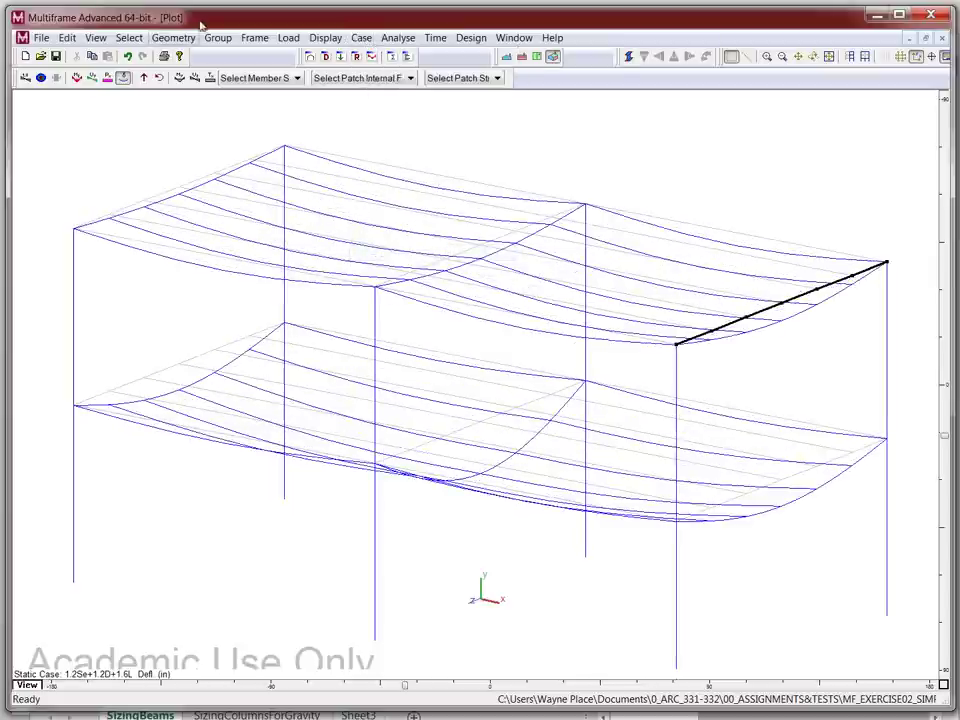
# Step: Display the Bending Sbz' Top member stresses and check the peak stress in the W14x22 roof girder at the frame's right end
pyautogui.click(323, 40)
pyautogui.moveTo(337, 149)
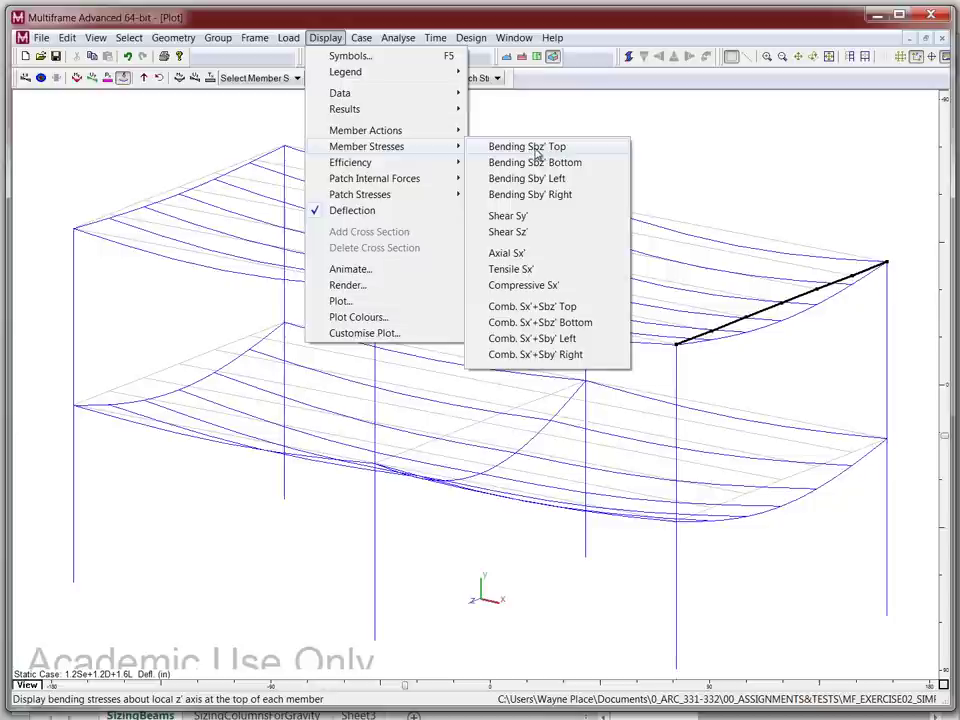
pyautogui.click(537, 150)
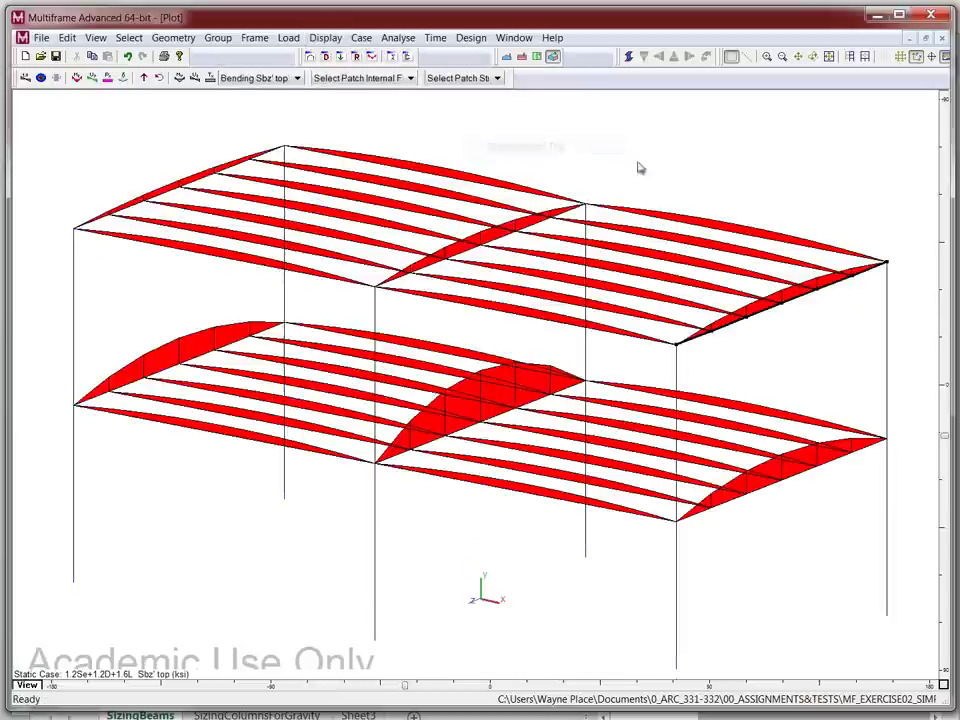
pyautogui.doubleClick(801, 303)
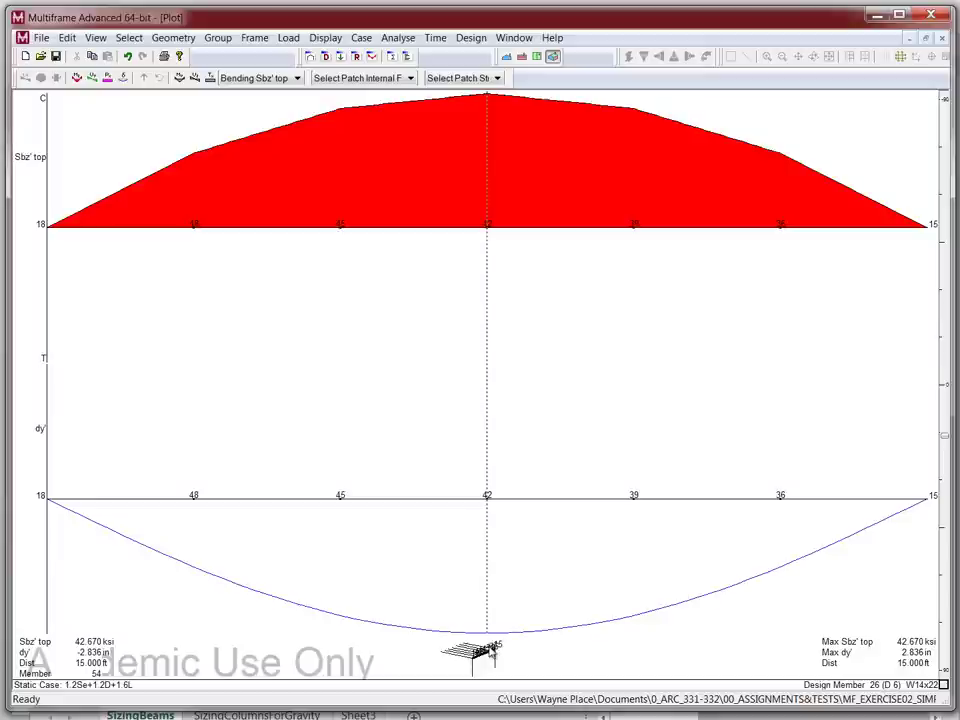
pyautogui.click(488, 650)
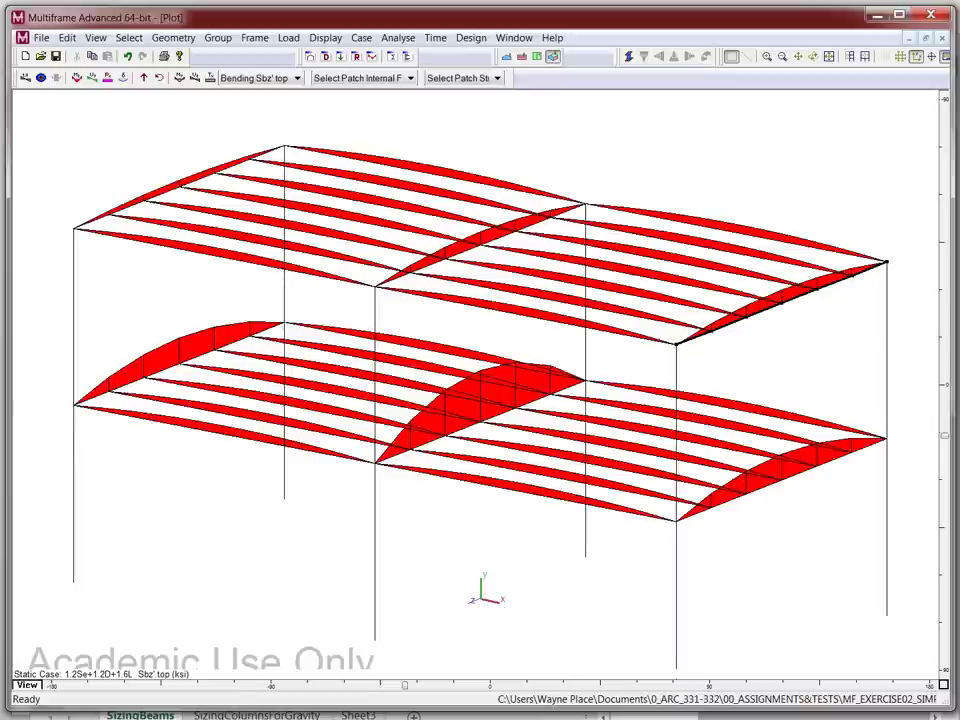
# Step: Switch to the blank-shapes workbook and record W 14 x 22 as the single-loaded roof girder's strength shape in row 21
pyautogui.hotkey('alt', 'Tab')
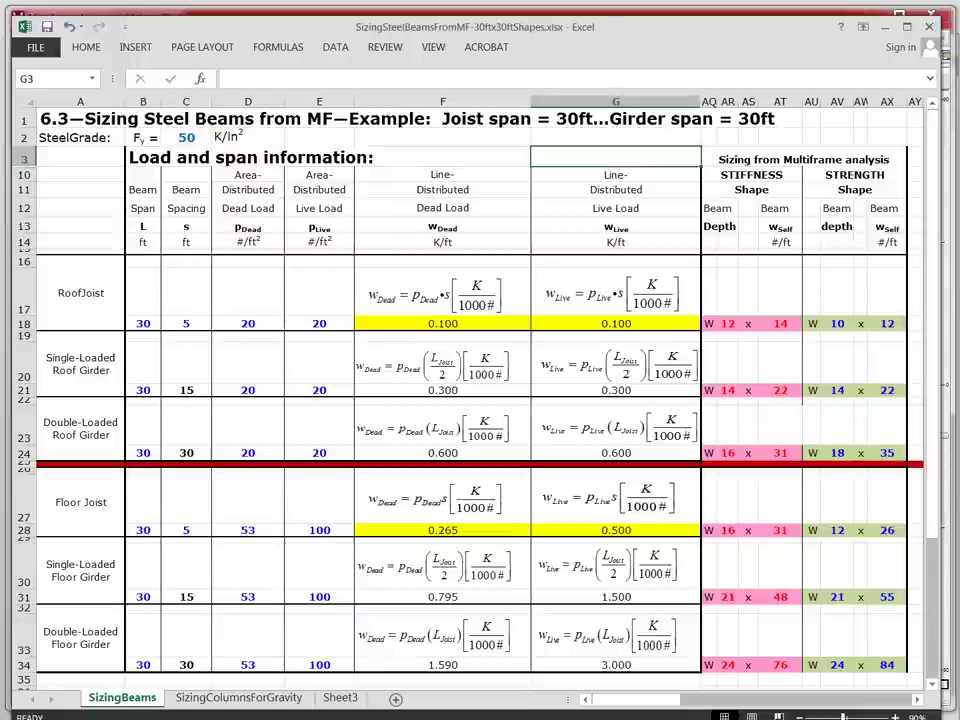
pyautogui.hotkey('alt', 'Tab')
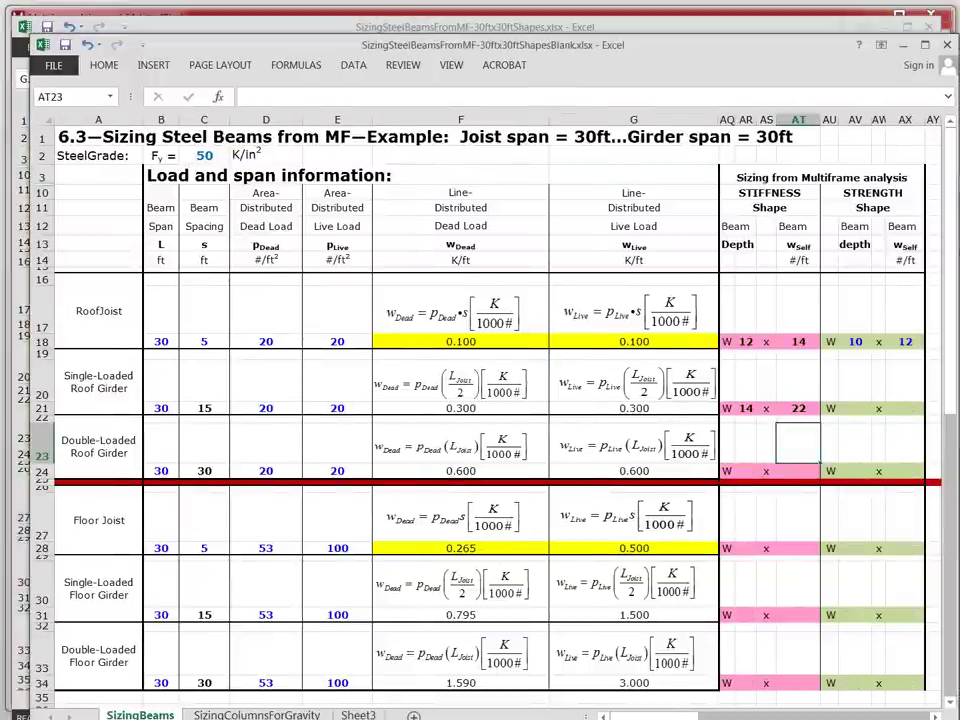
pyautogui.click(858, 406)
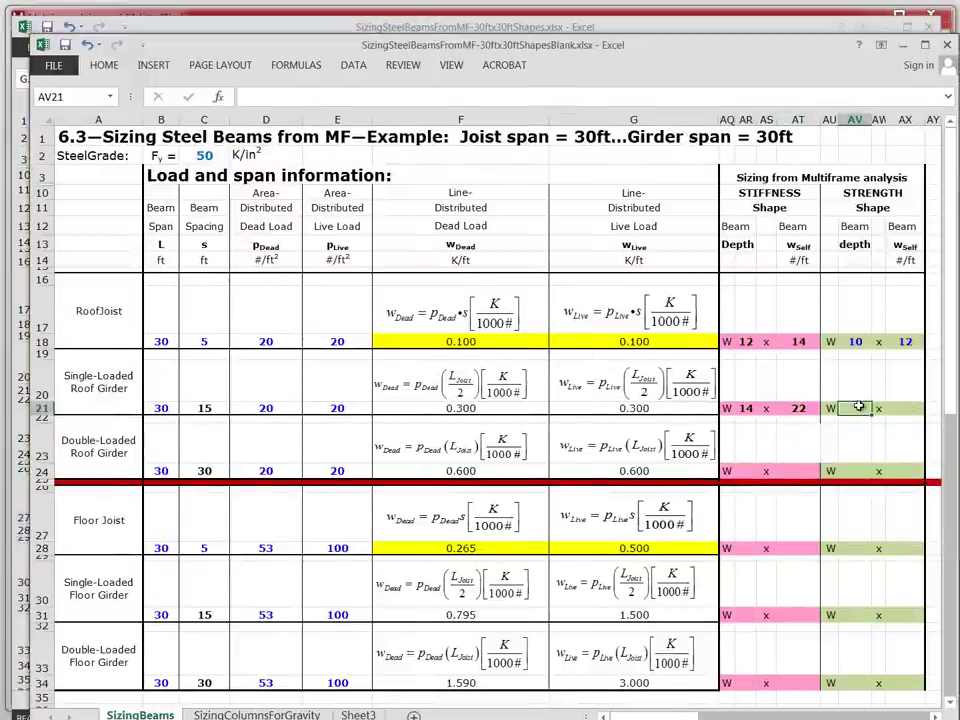
pyautogui.write('14')
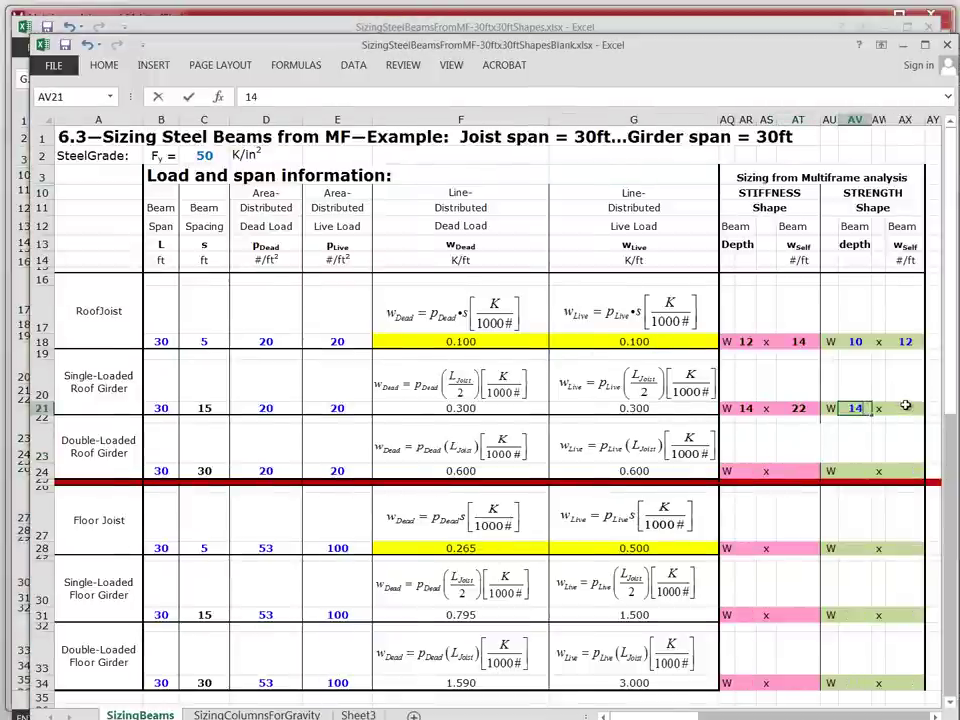
pyautogui.click(905, 406)
pyautogui.write('22')
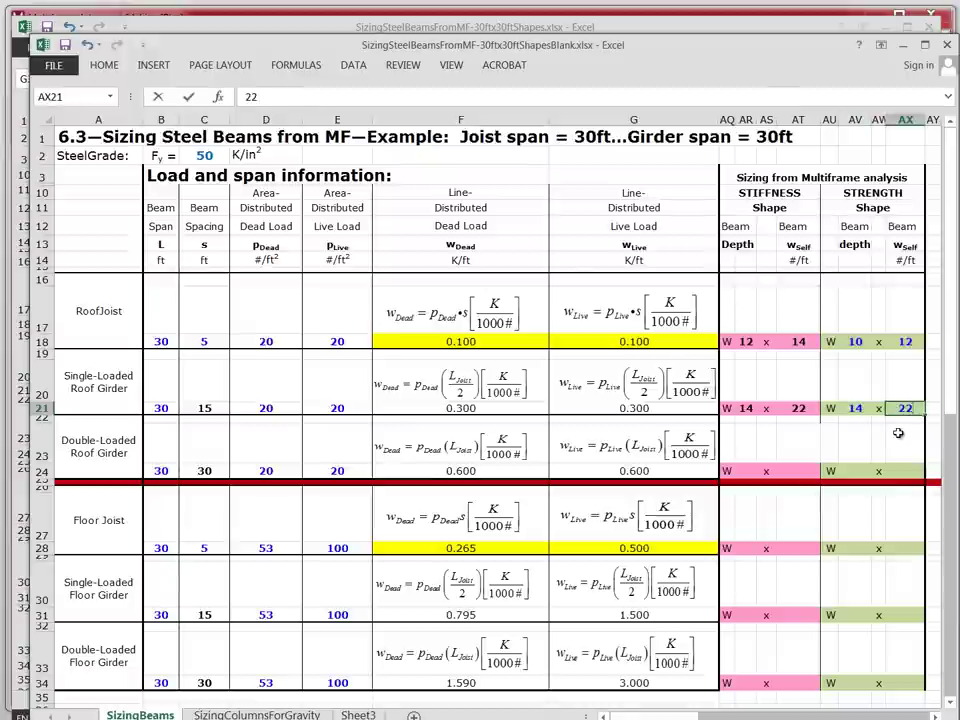
pyautogui.click(898, 437)
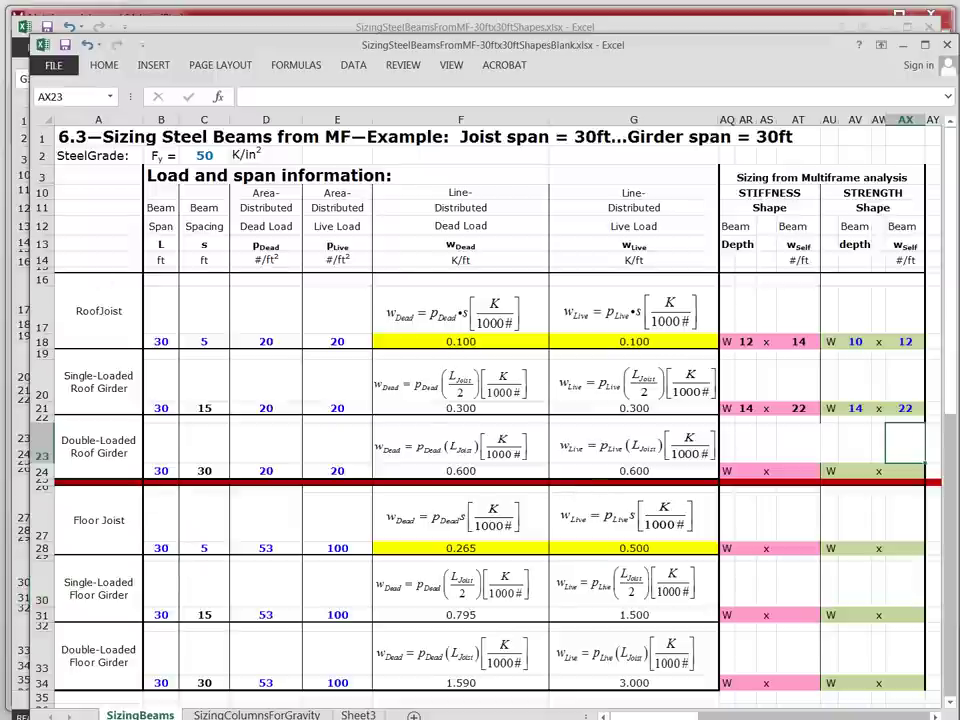
# Step: Switch to Multiframe and check the peak Sbz' top bending stress in the middle roof girder
pyautogui.hotkey('alt', 'Tab')
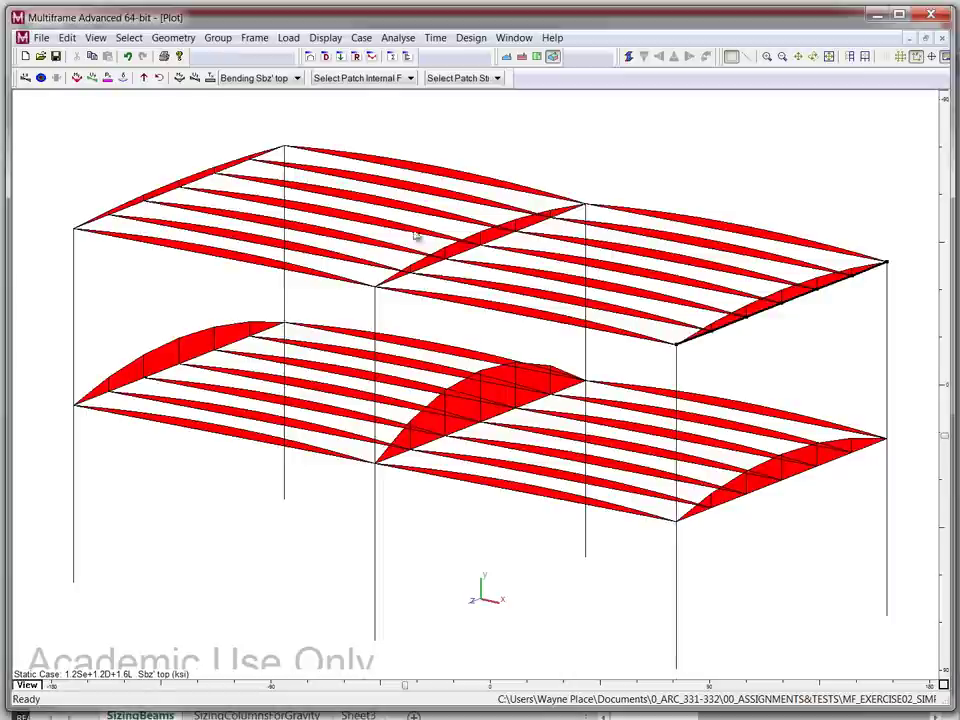
pyautogui.doubleClick(498, 243)
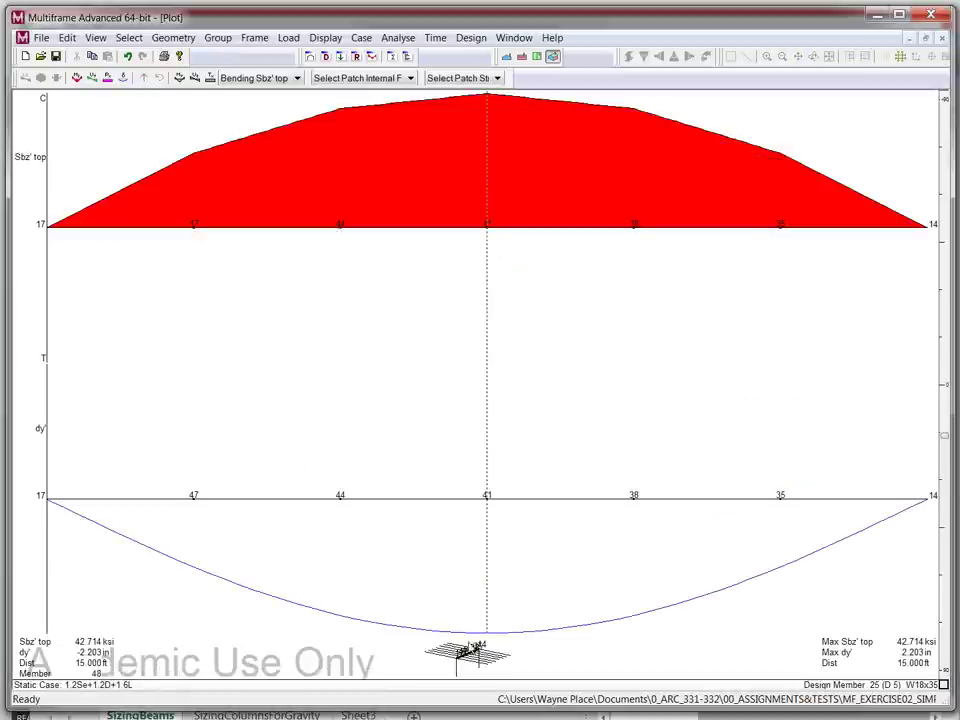
pyautogui.doubleClick(355, 490)
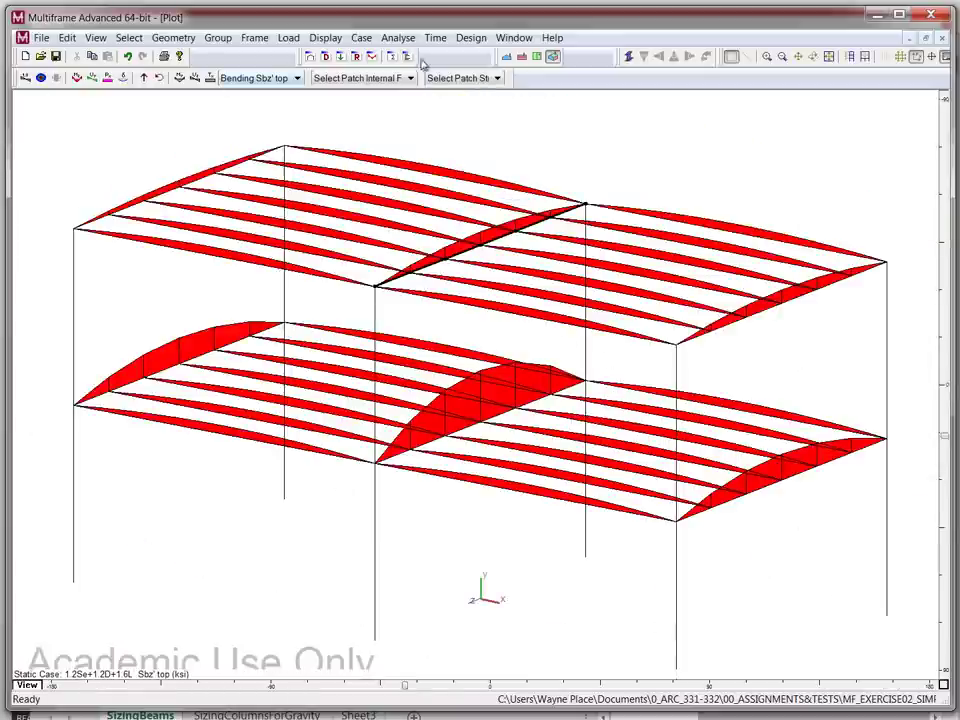
# Step: Identify the middle roof girder's section in the frame model, and record W 18 x 35 as the double-loaded roof girder's strength shape in row 24 of the blank-shapes workbook
pyautogui.click(311, 57)
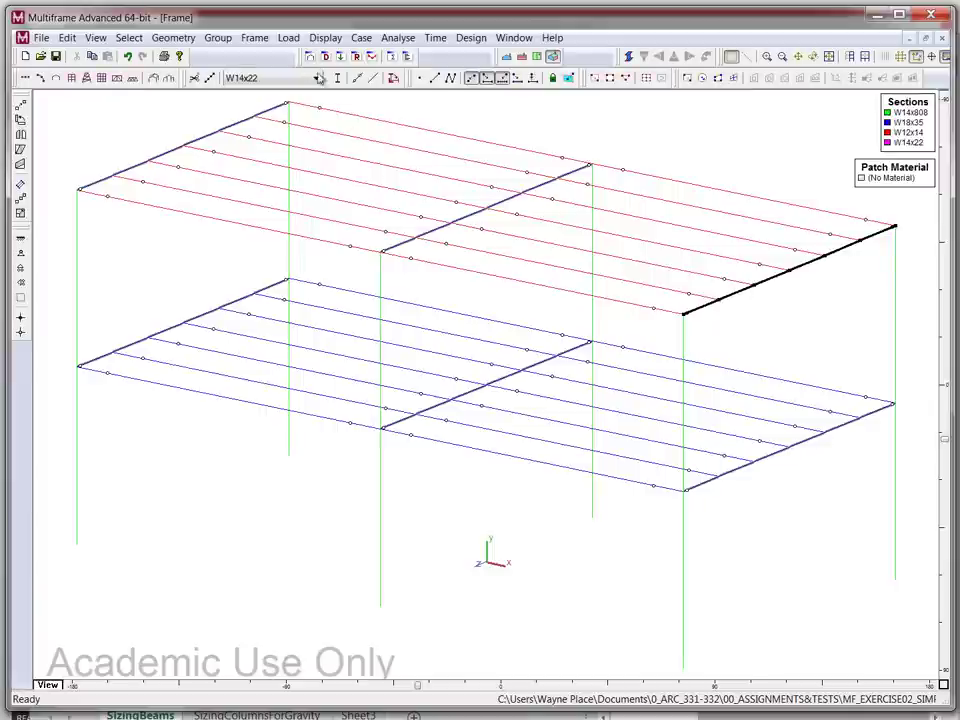
pyautogui.click(465, 217)
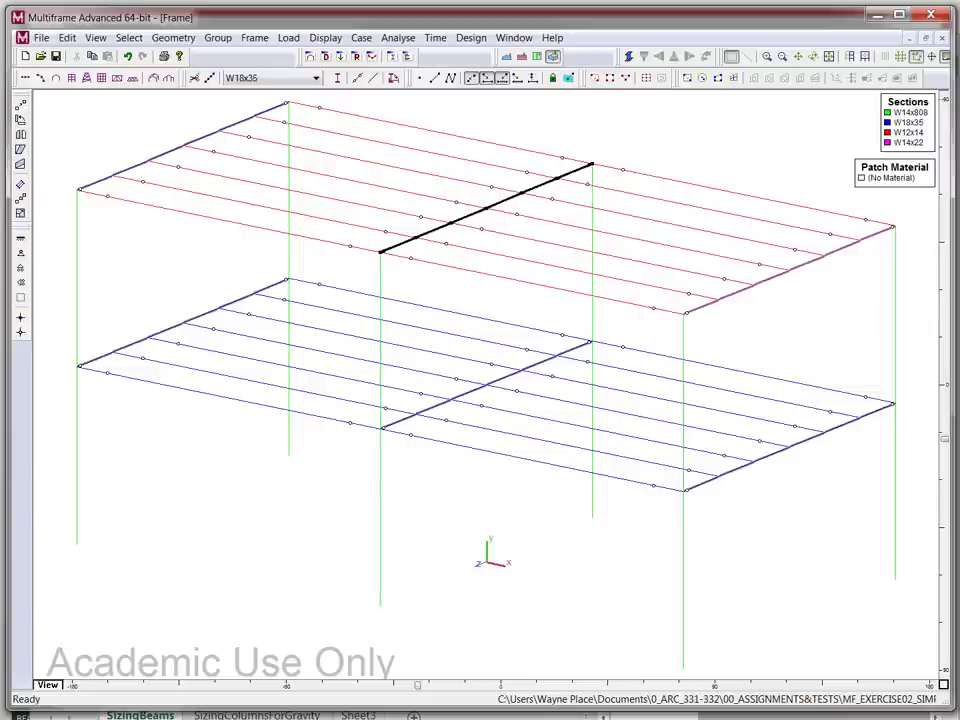
pyautogui.hotkey('alt', 'Tab')
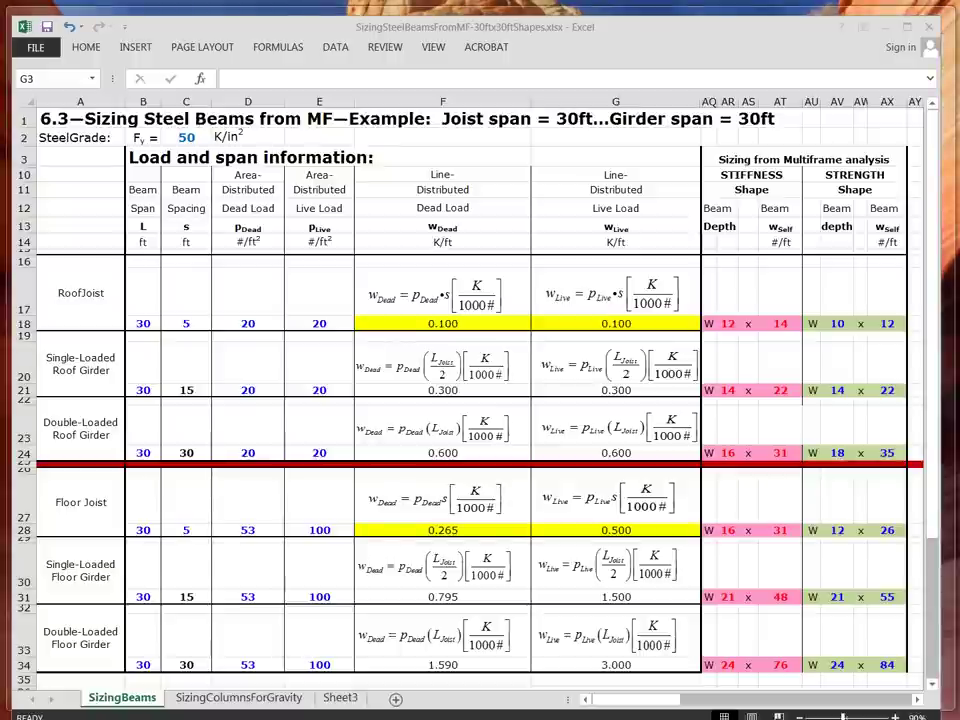
pyautogui.hotkey('alt', 'Tab')
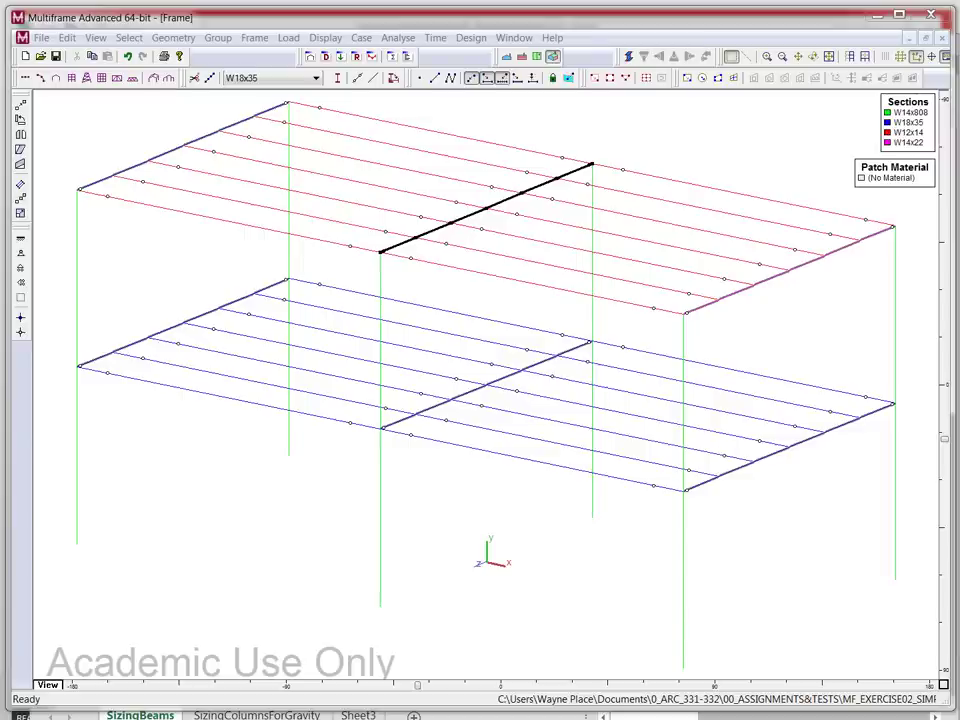
pyautogui.hotkey('alt', 'Tab')
pyautogui.click(859, 472)
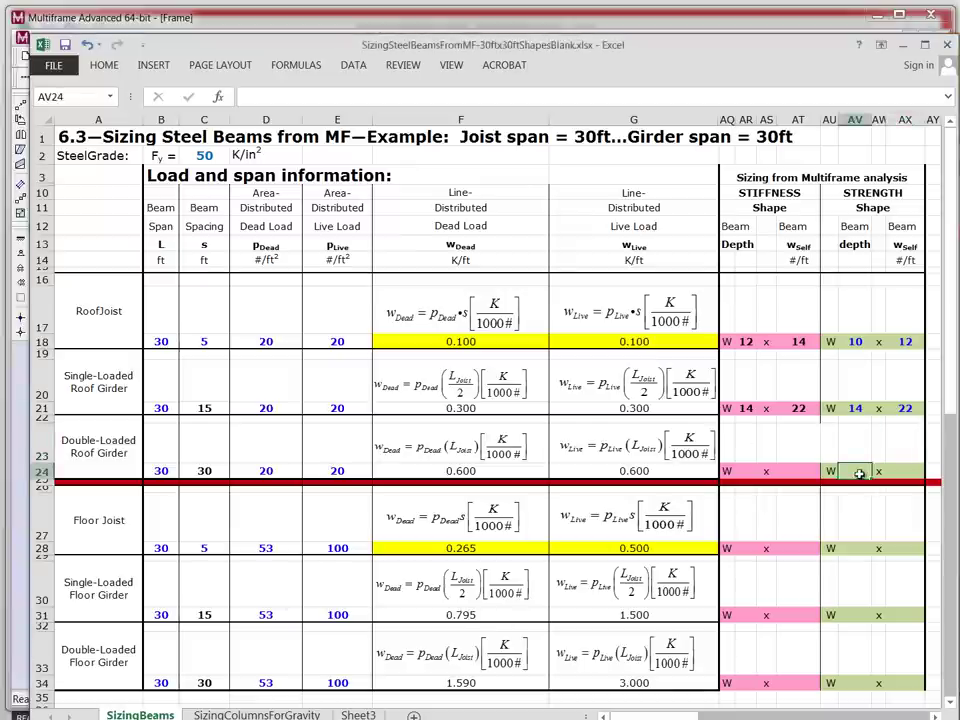
pyautogui.write('18')
pyautogui.click(913, 469)
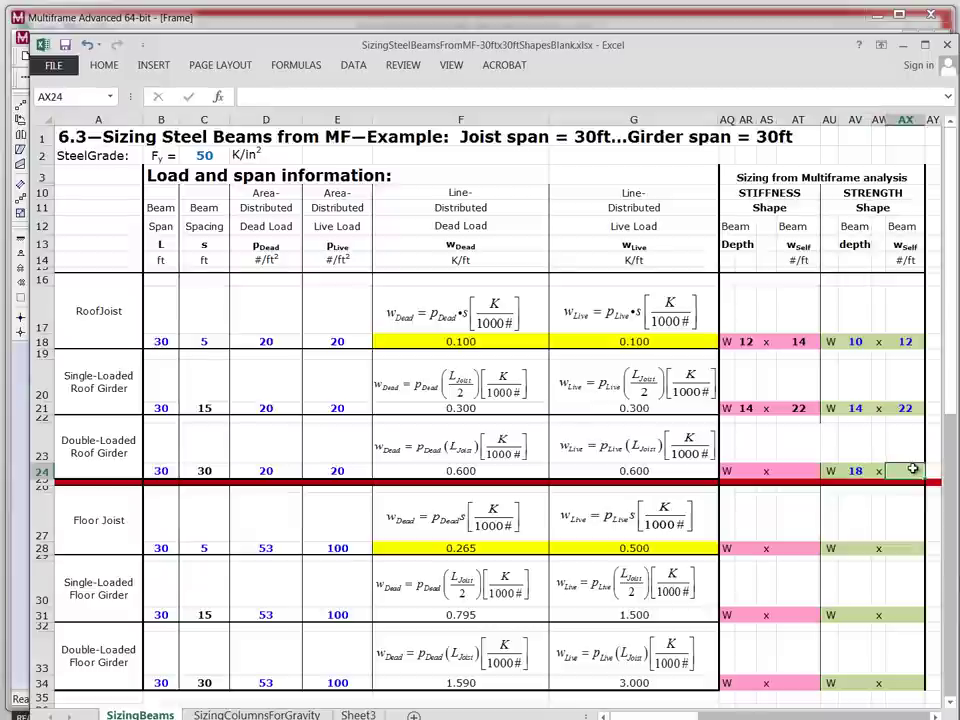
pyautogui.write('35')
pyautogui.click(860, 524)
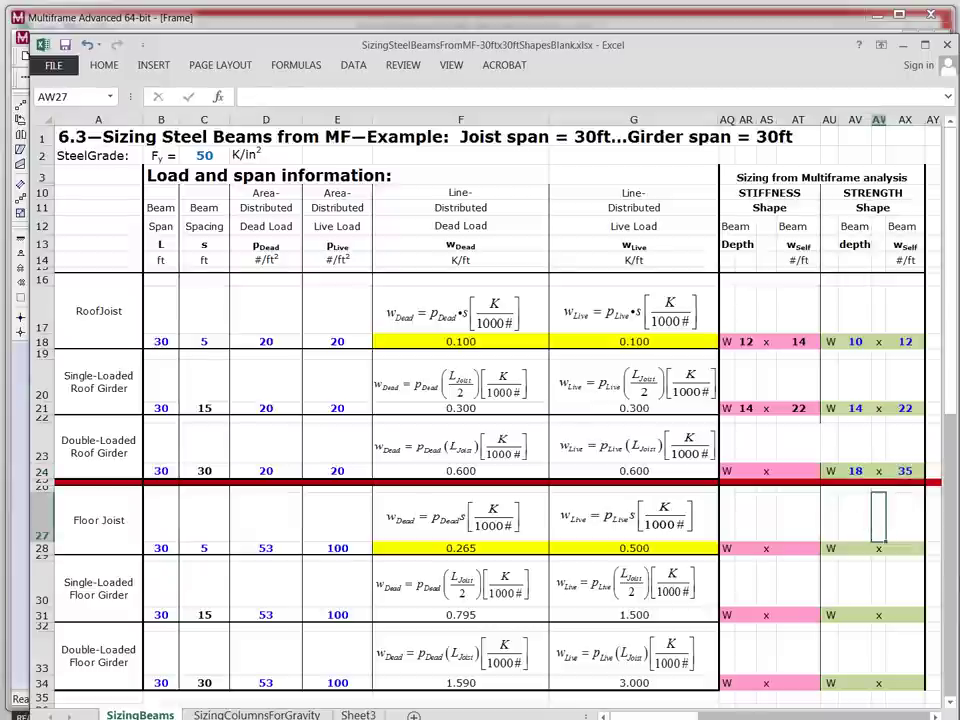
# Step: Switch to Multiframe, plot the Live case deflections and check the middle roof girder's maximum deflection
pyautogui.hotkey('alt', 'Tab')
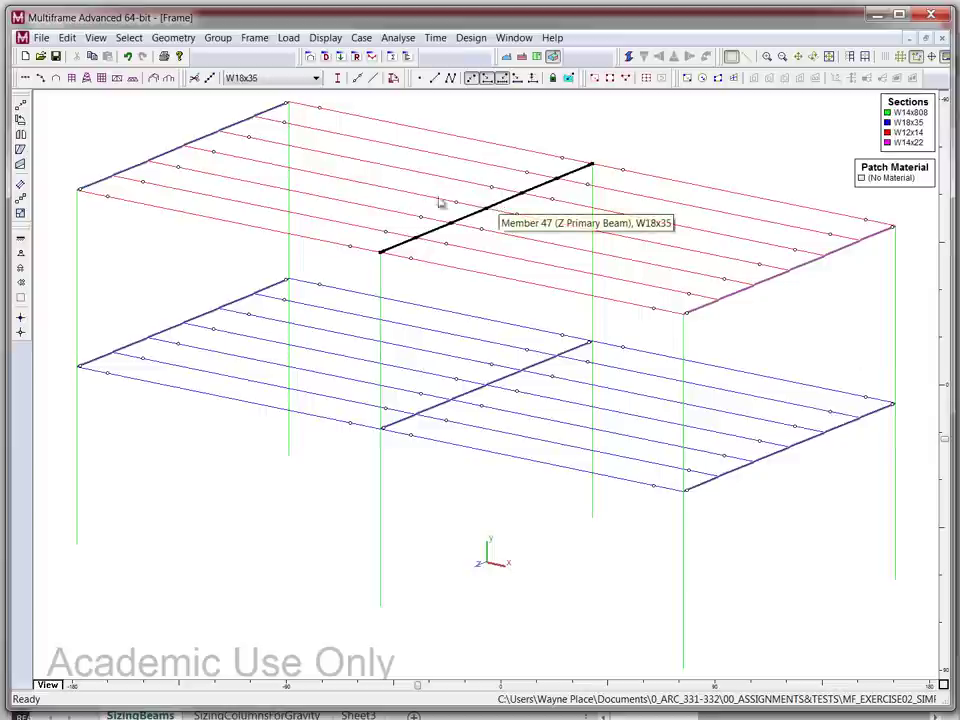
pyautogui.click(373, 57)
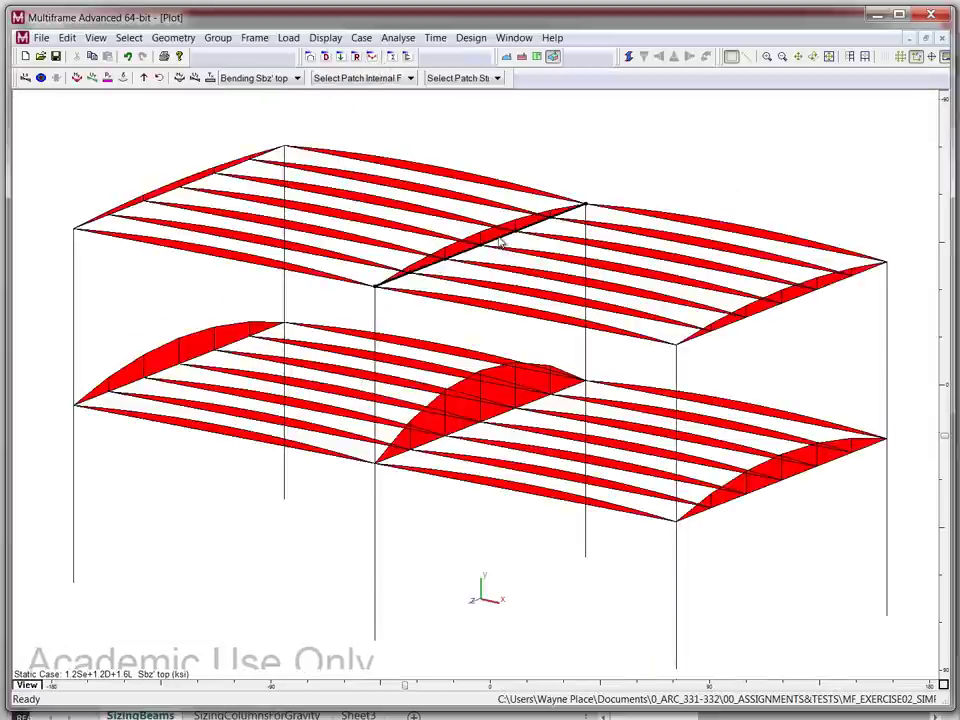
pyautogui.click(362, 38)
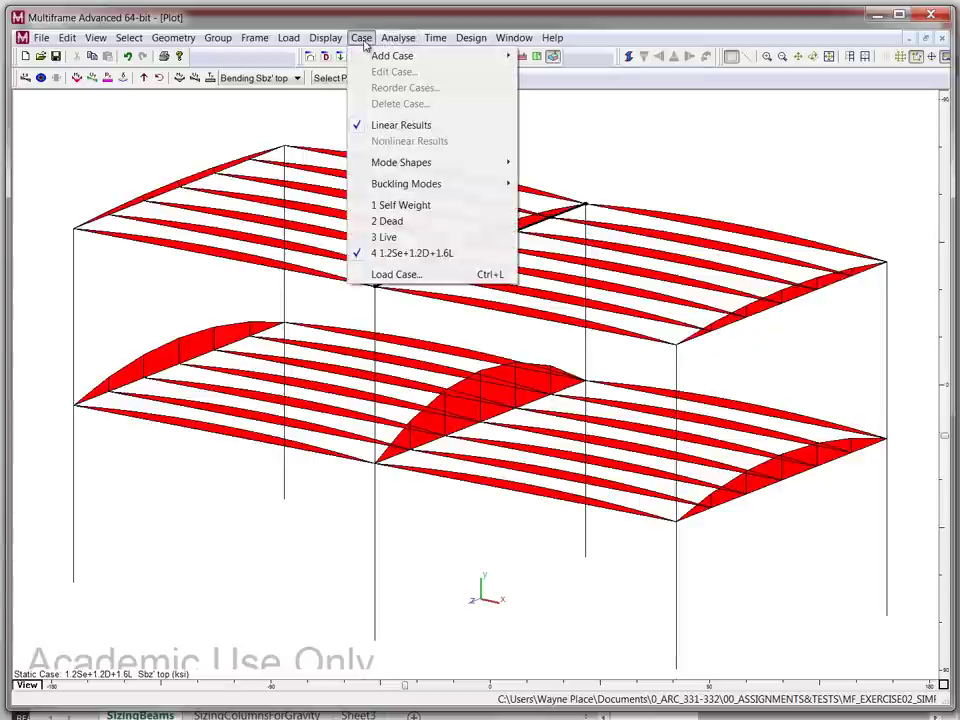
pyautogui.click(386, 237)
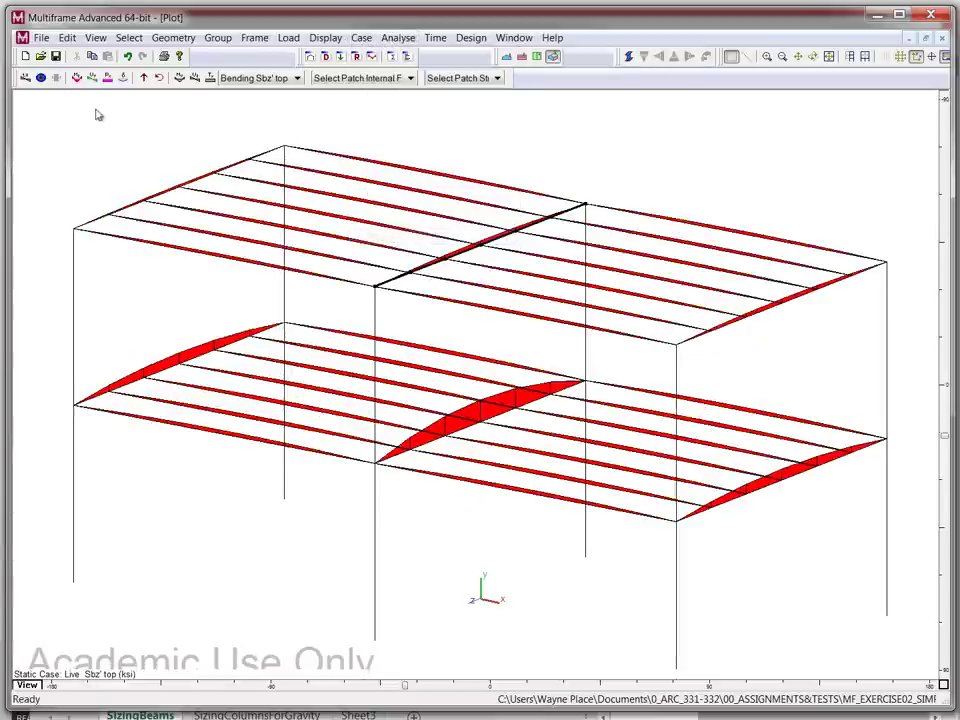
pyautogui.click(123, 77)
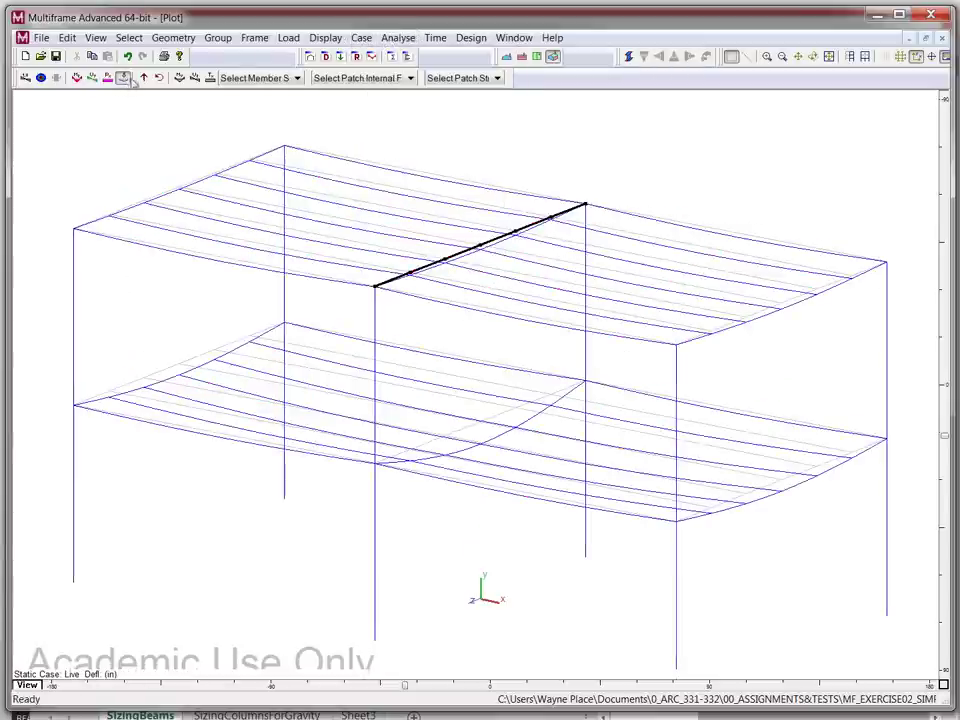
pyautogui.doubleClick(497, 244)
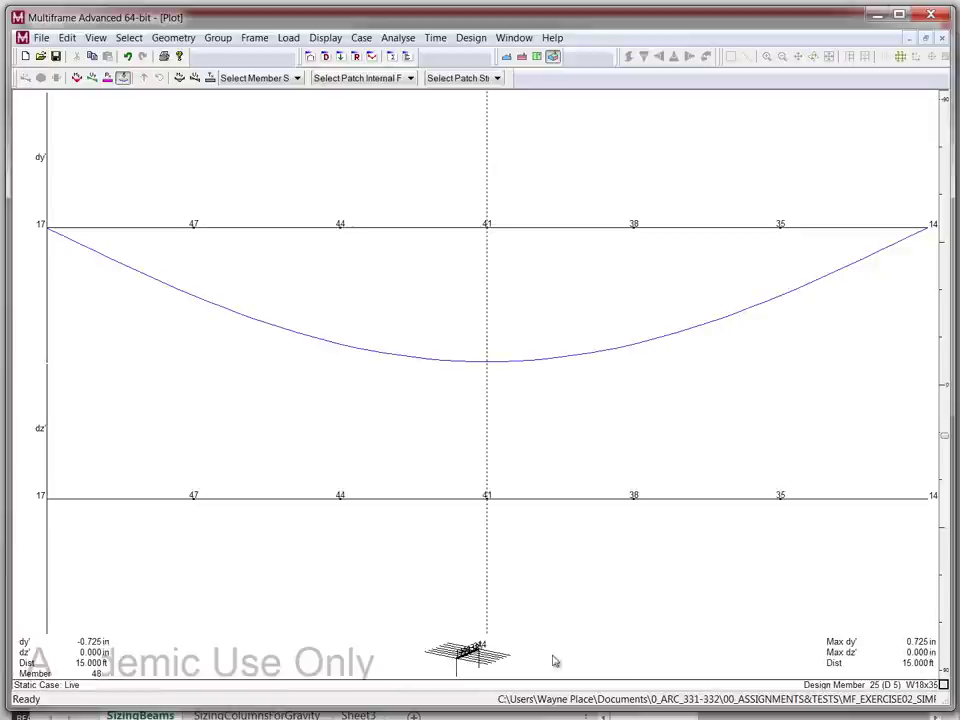
pyautogui.doubleClick(473, 649)
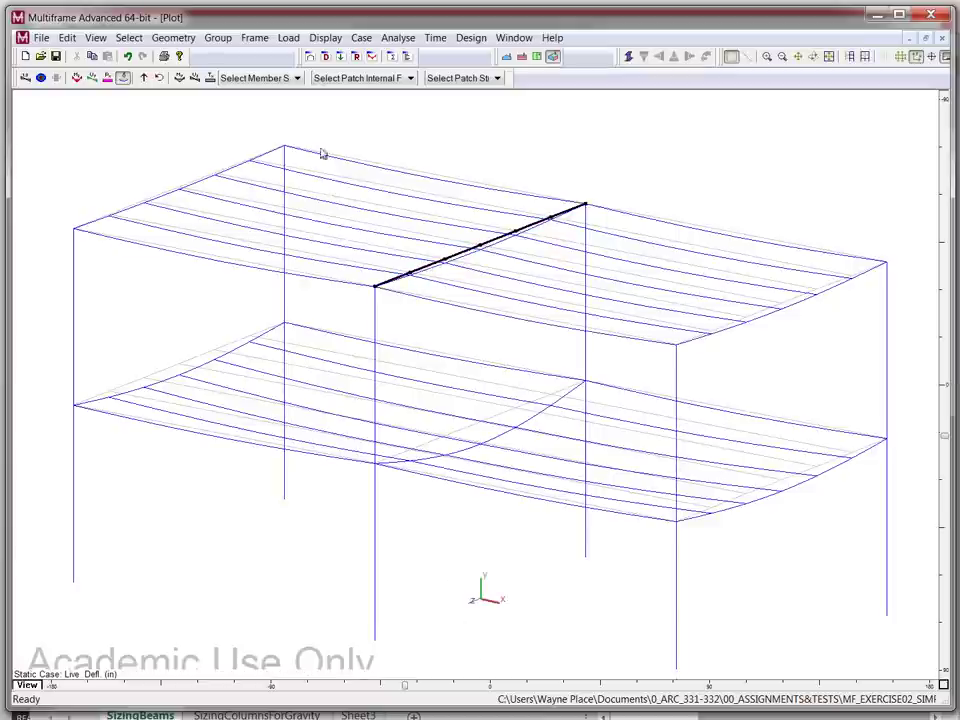
# Step: Assign the W16x26 section from the sections library to the middle roof girder
pyautogui.click(310, 56)
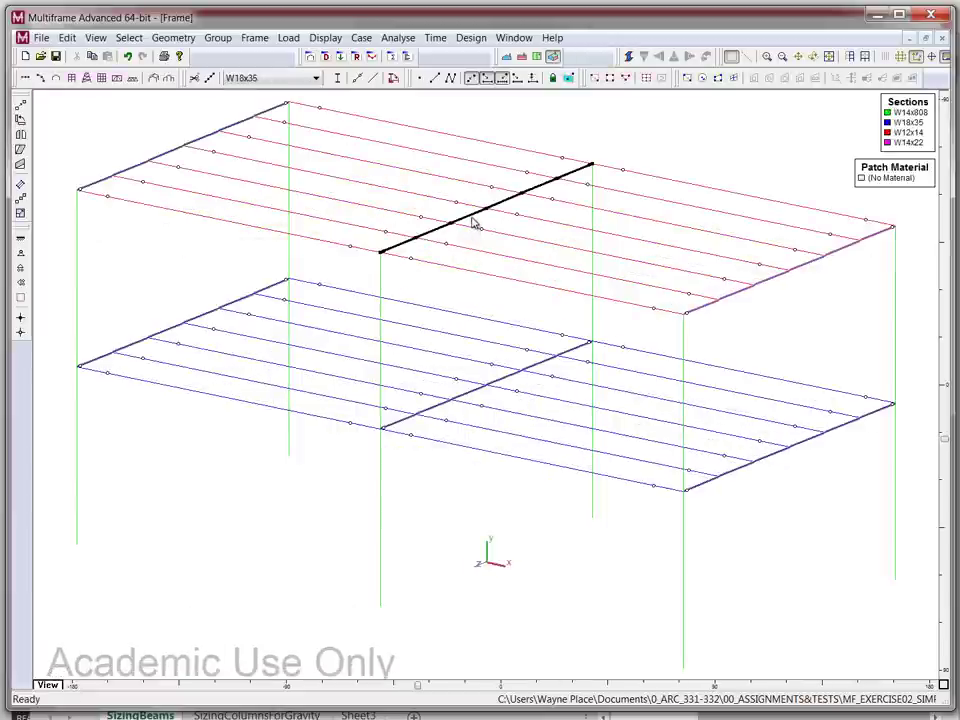
pyautogui.click(316, 78)
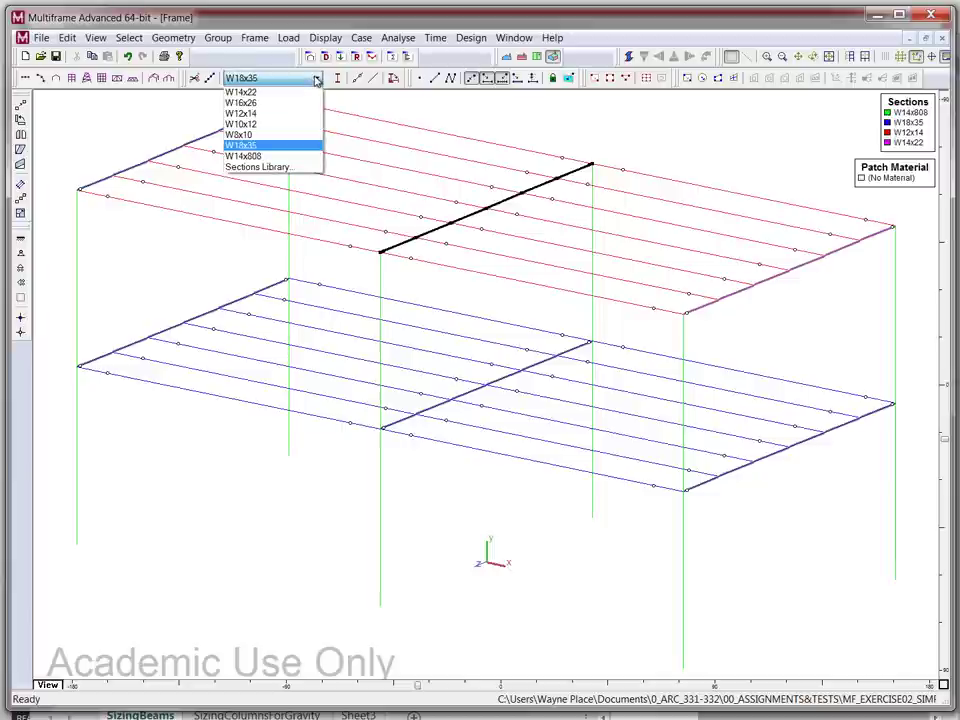
pyautogui.click(258, 167)
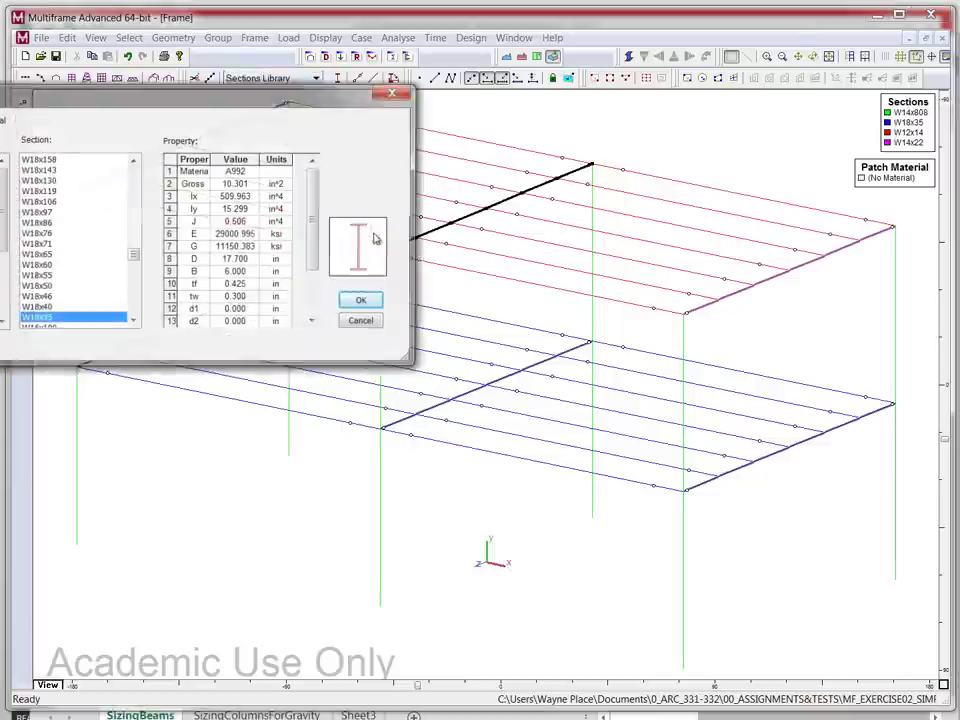
pyautogui.click(135, 302)
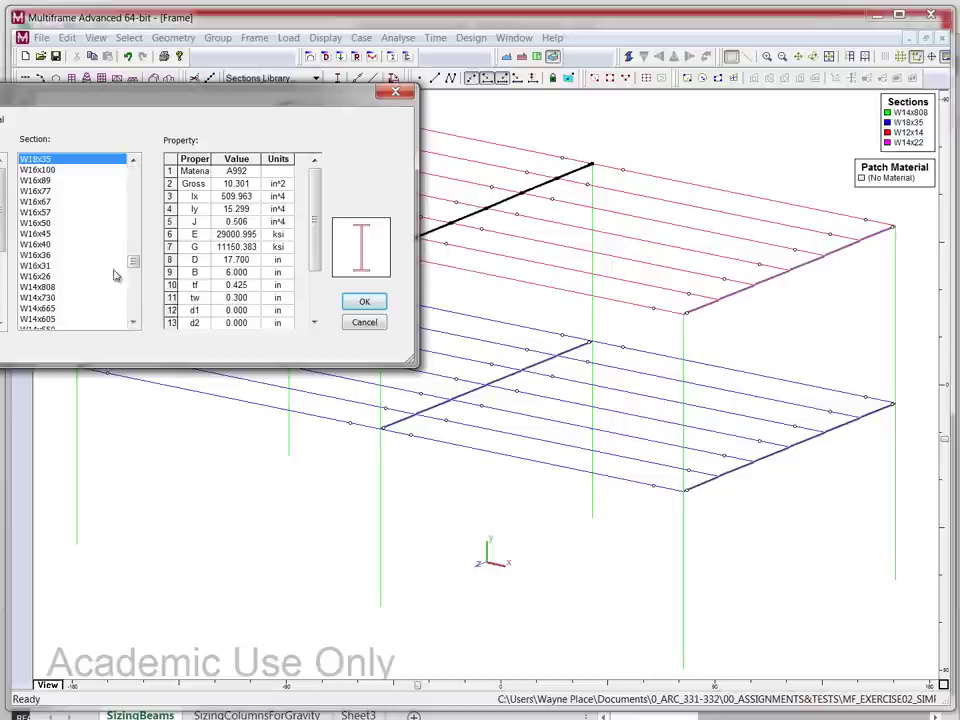
pyautogui.click(46, 278)
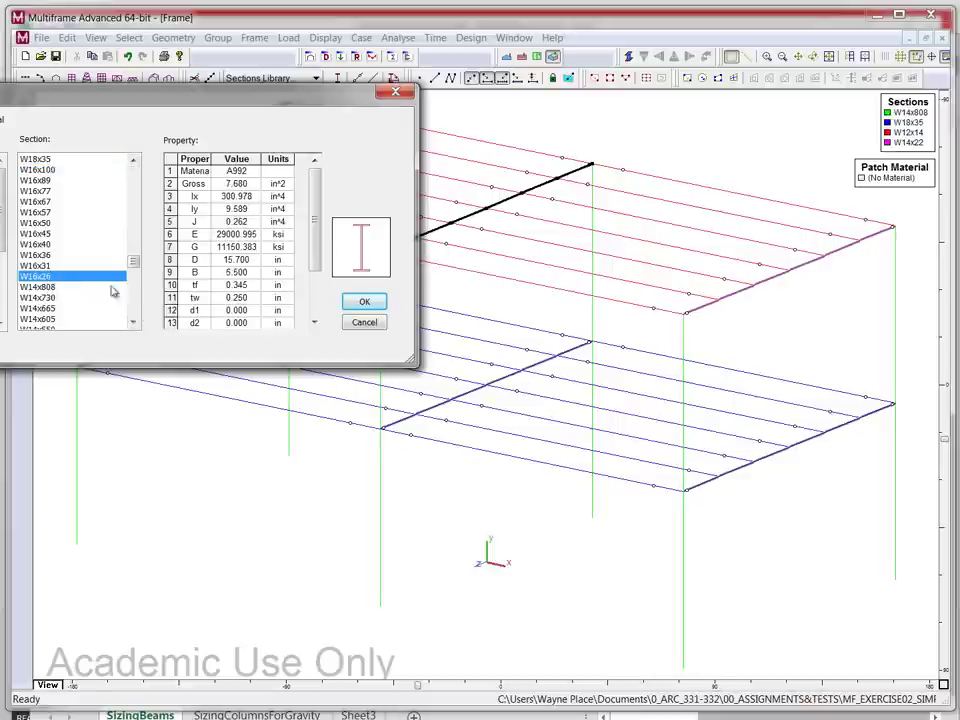
pyautogui.click(365, 303)
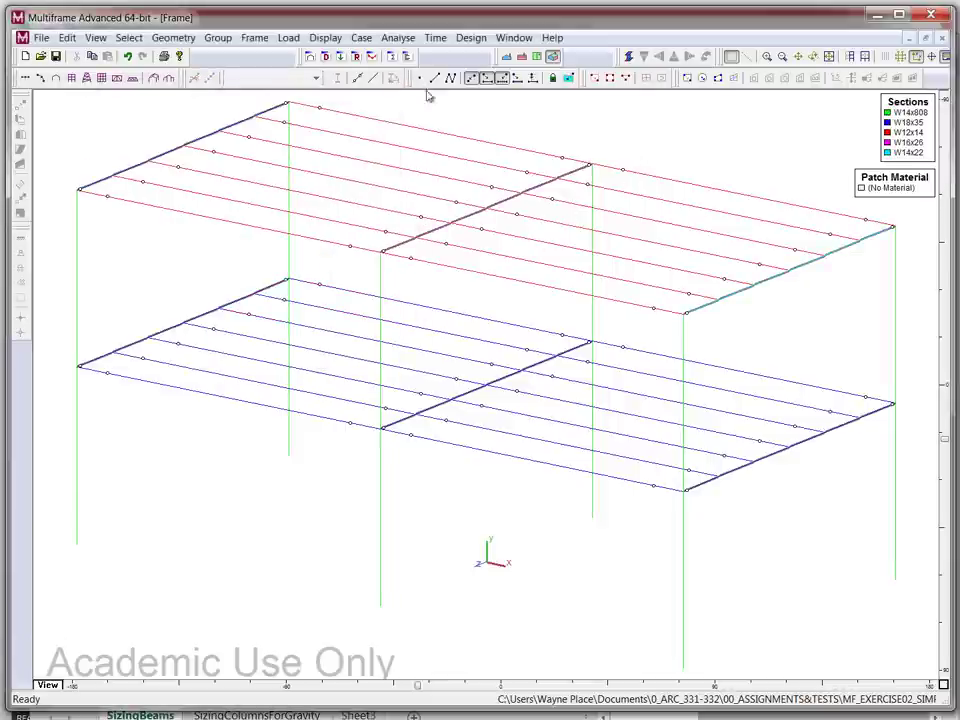
# Step: Run a linear analysis and check the live-load deflection of the middle roof girder with the W16x26 section
pyautogui.click(372, 57)
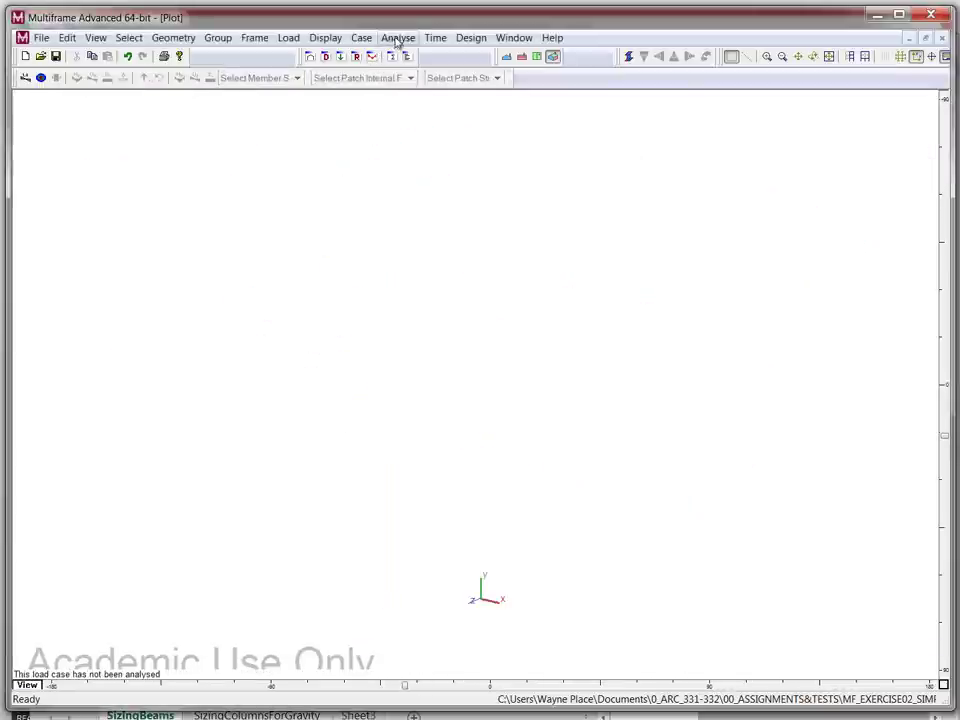
pyautogui.click(397, 40)
pyautogui.click(406, 54)
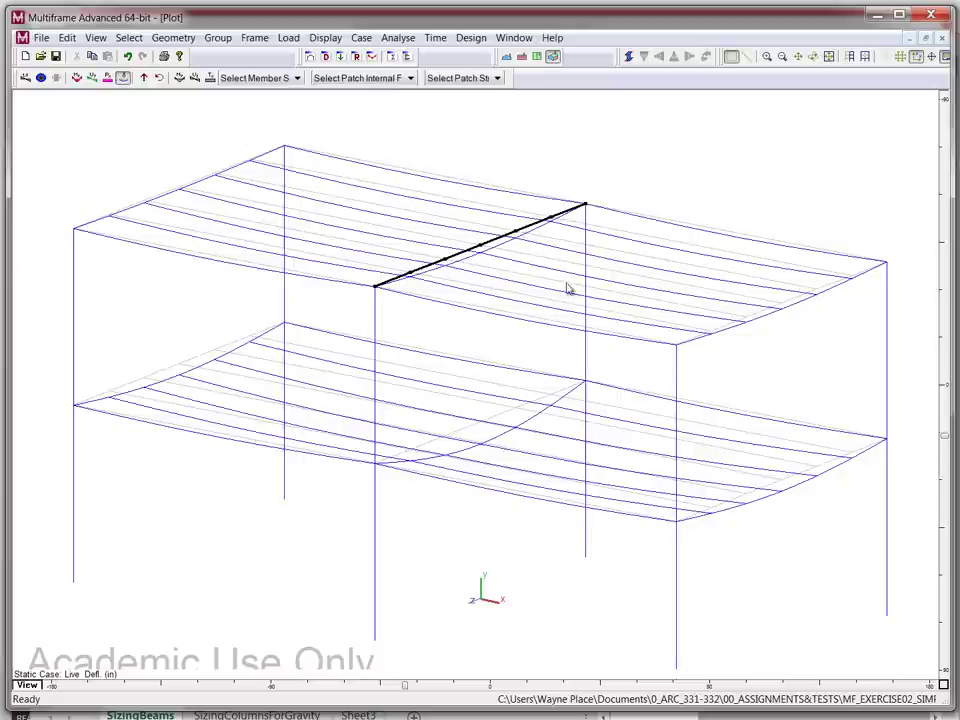
pyautogui.doubleClick(493, 244)
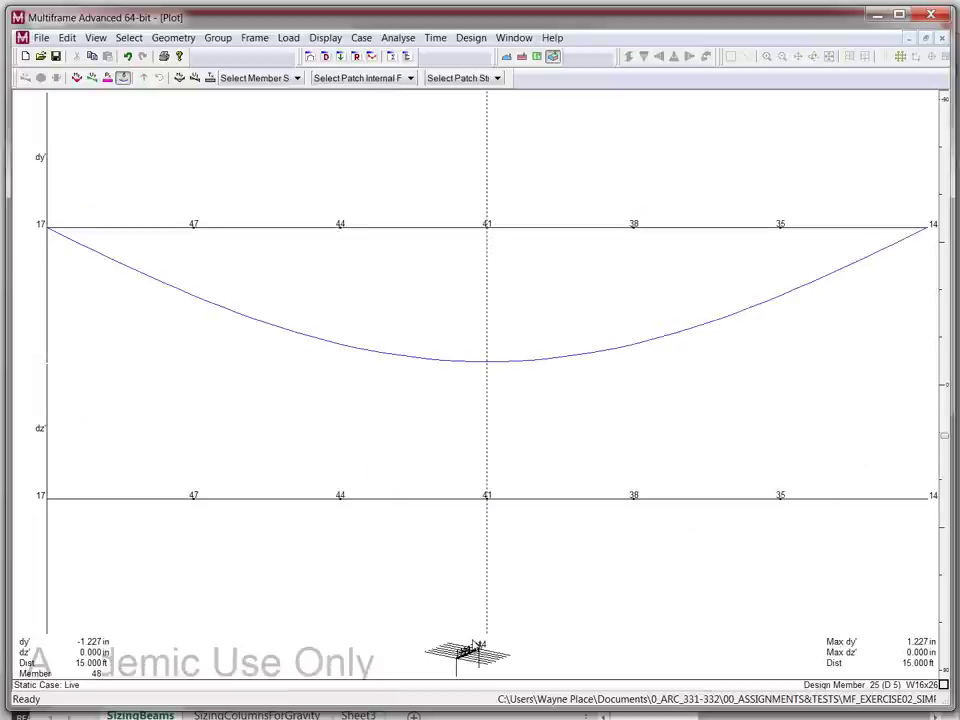
pyautogui.click(477, 649)
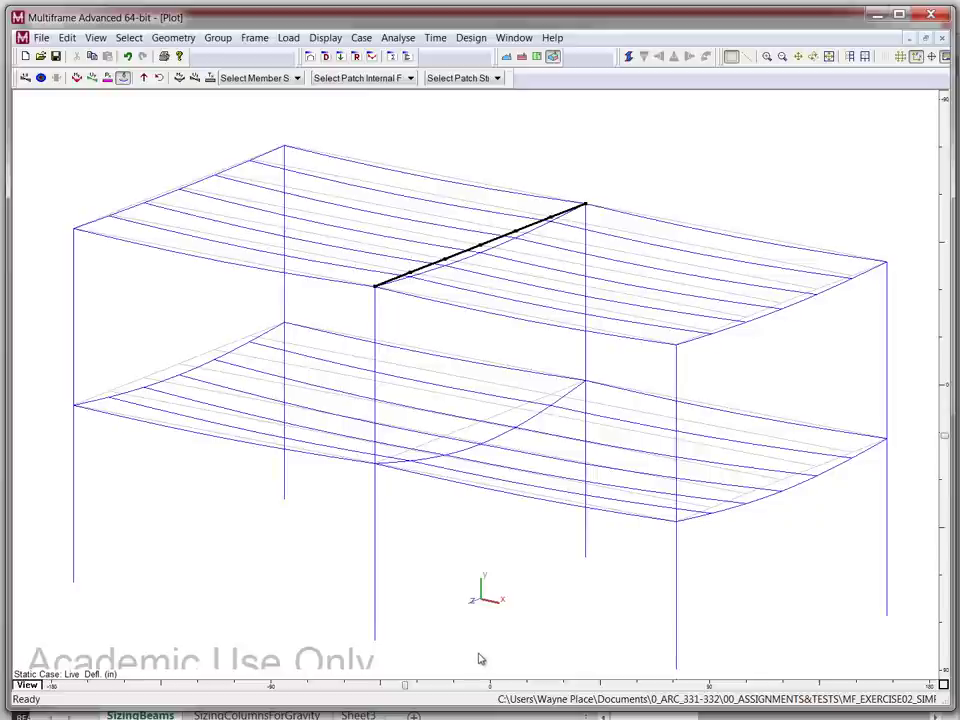
# Step: Change the middle roof girder's section to W16x31 from the sections library
pyautogui.click(313, 58)
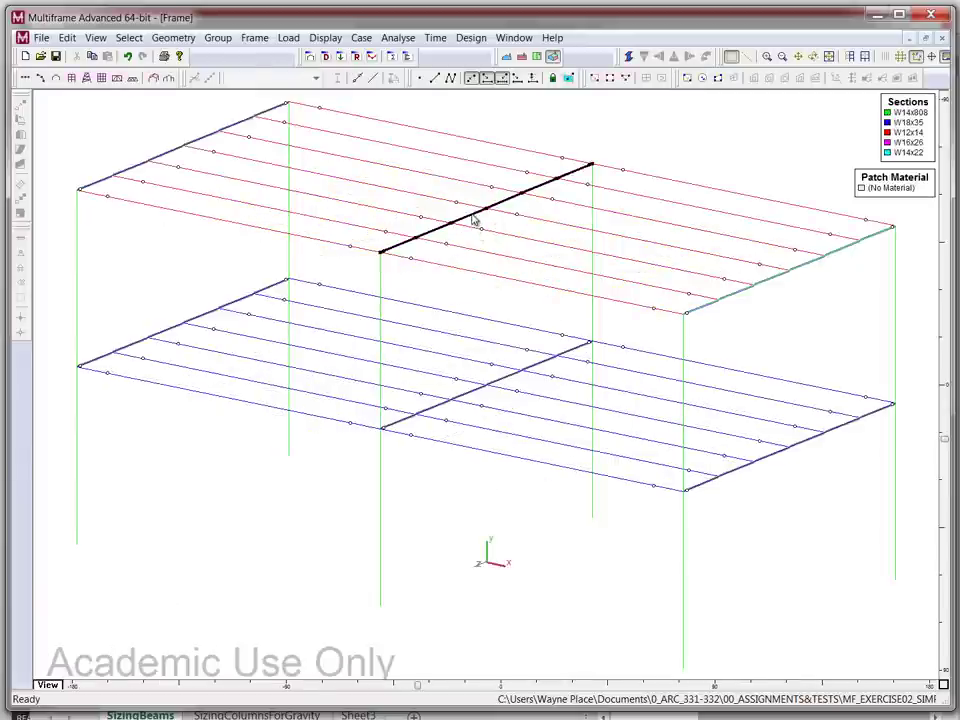
pyautogui.click(278, 80)
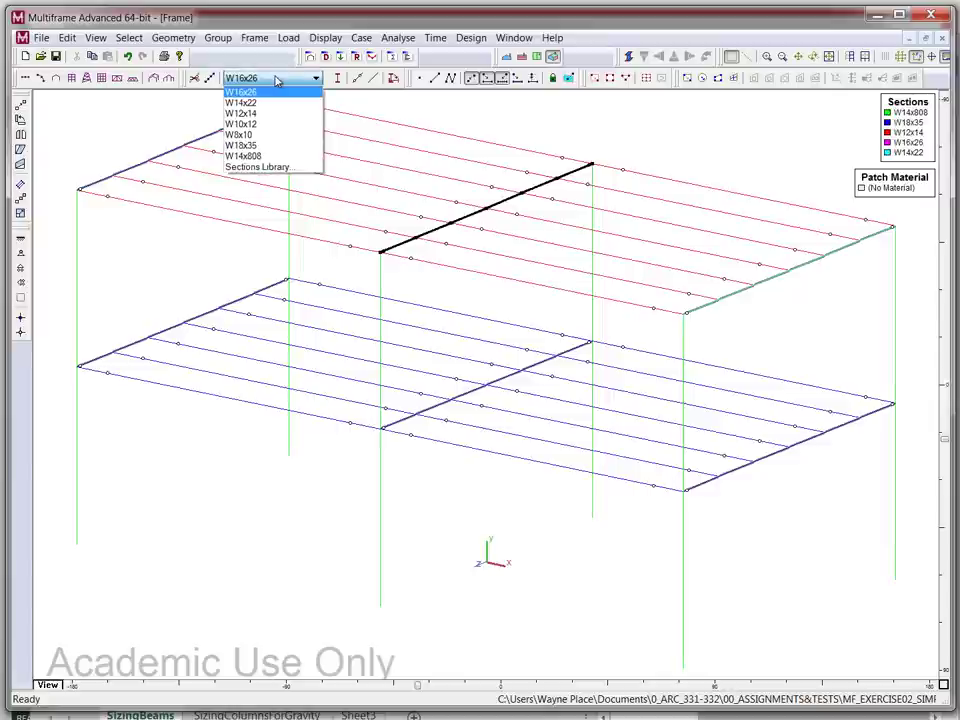
pyautogui.click(278, 168)
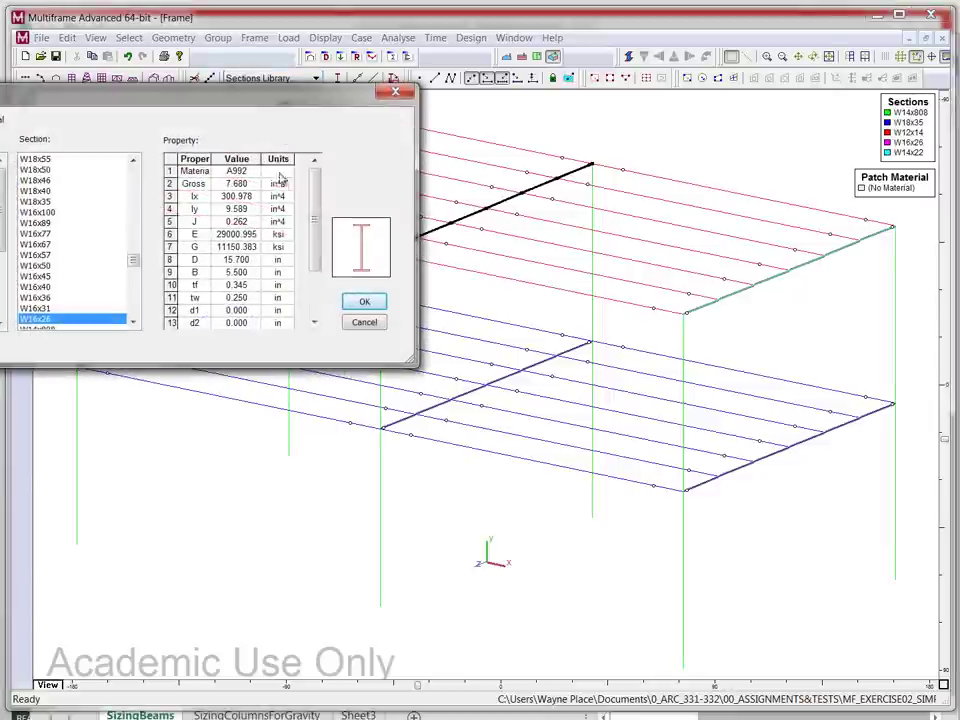
pyautogui.click(74, 309)
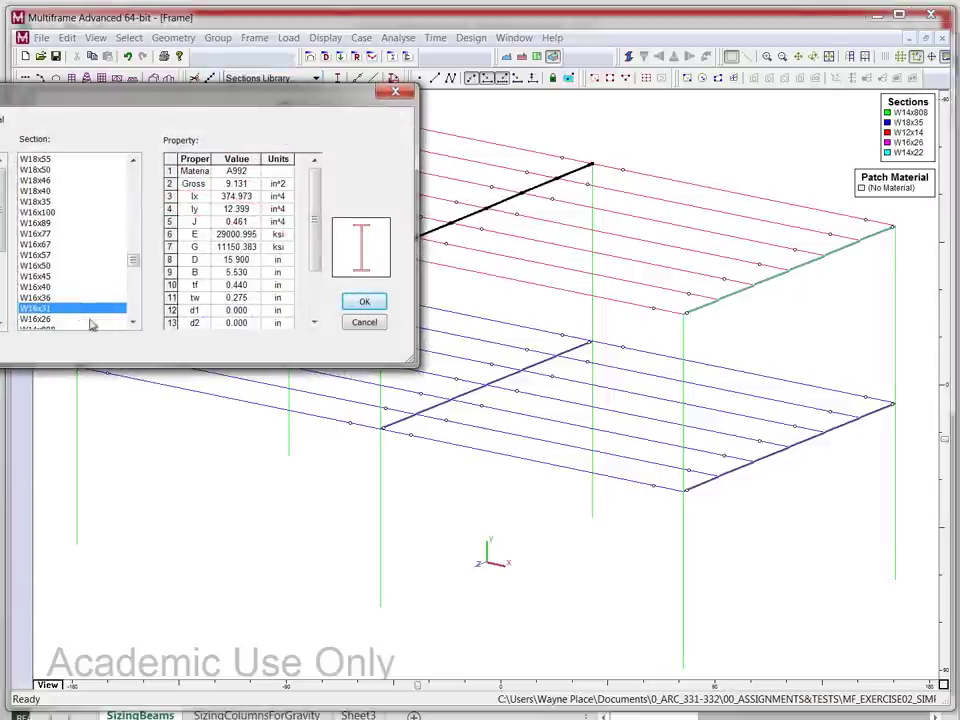
pyautogui.click(360, 303)
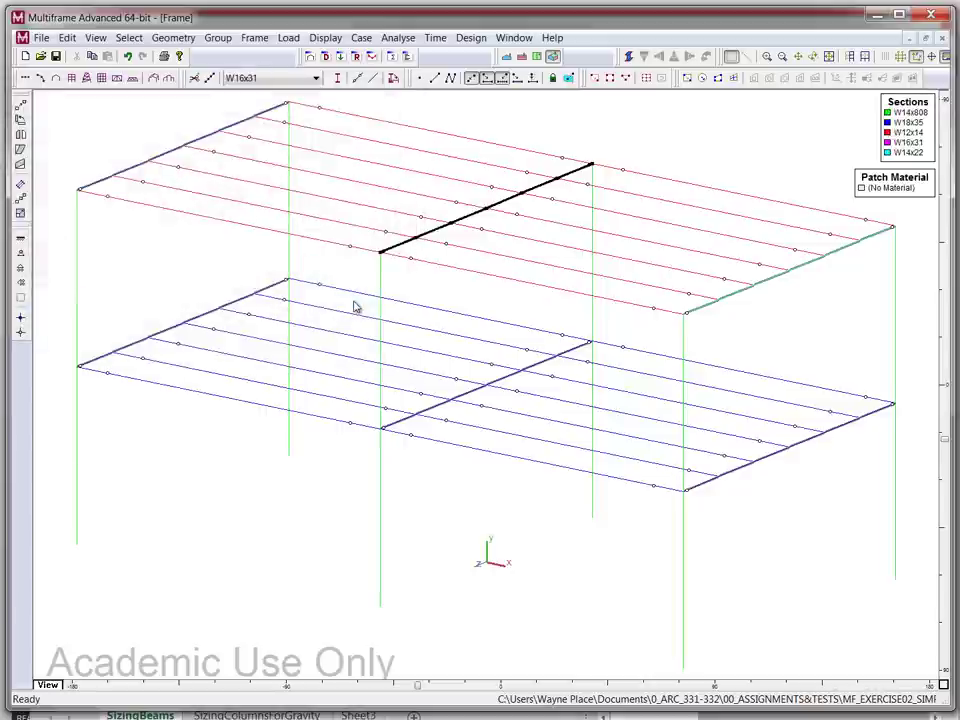
# Step: Rerun the linear analysis and check the W16x31 middle roof girder's maximum live-load deflection
pyautogui.click(372, 57)
pyautogui.click(397, 37)
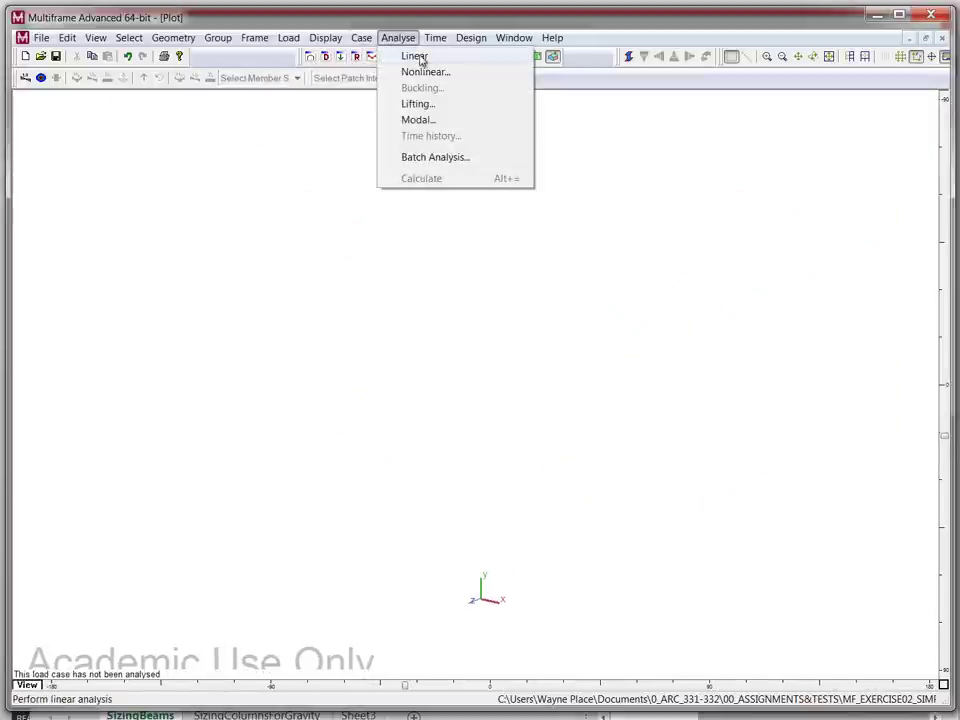
pyautogui.click(415, 56)
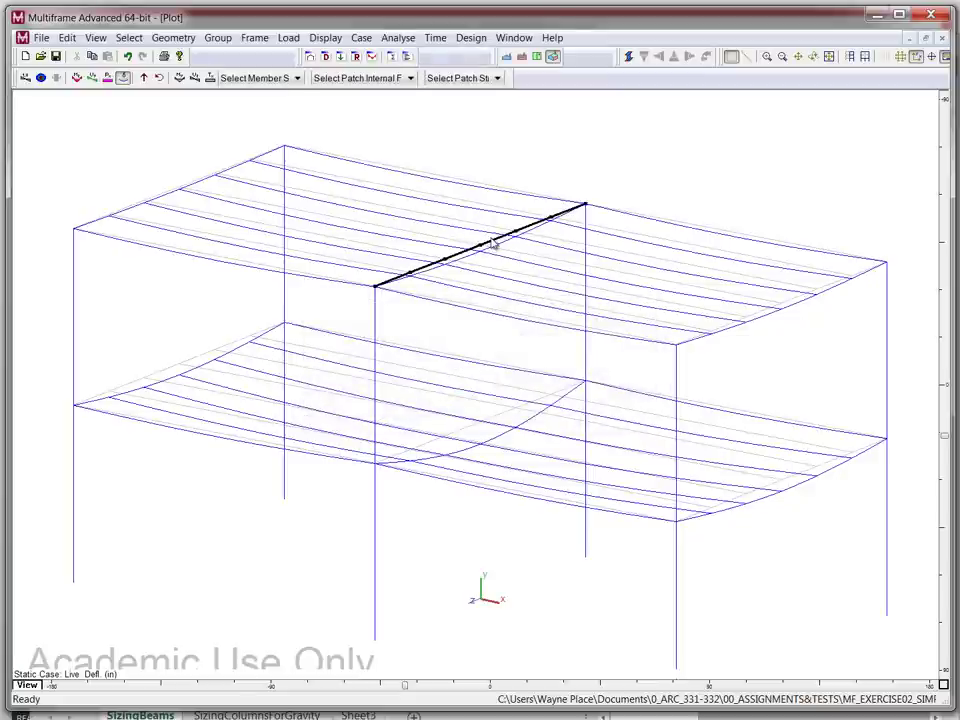
pyautogui.doubleClick(492, 246)
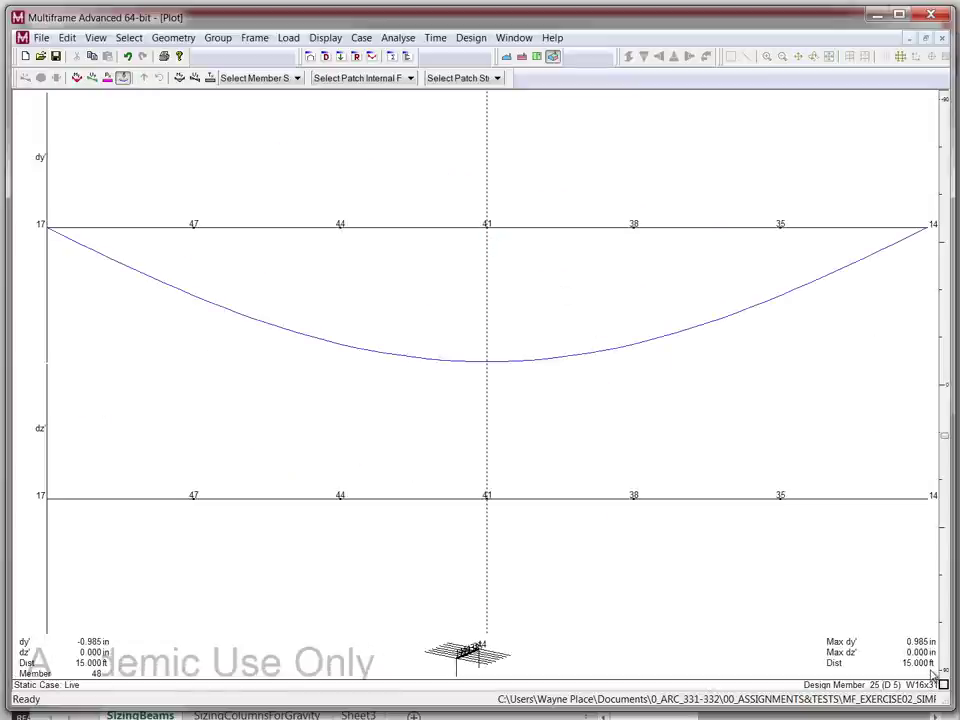
pyautogui.doubleClick(480, 652)
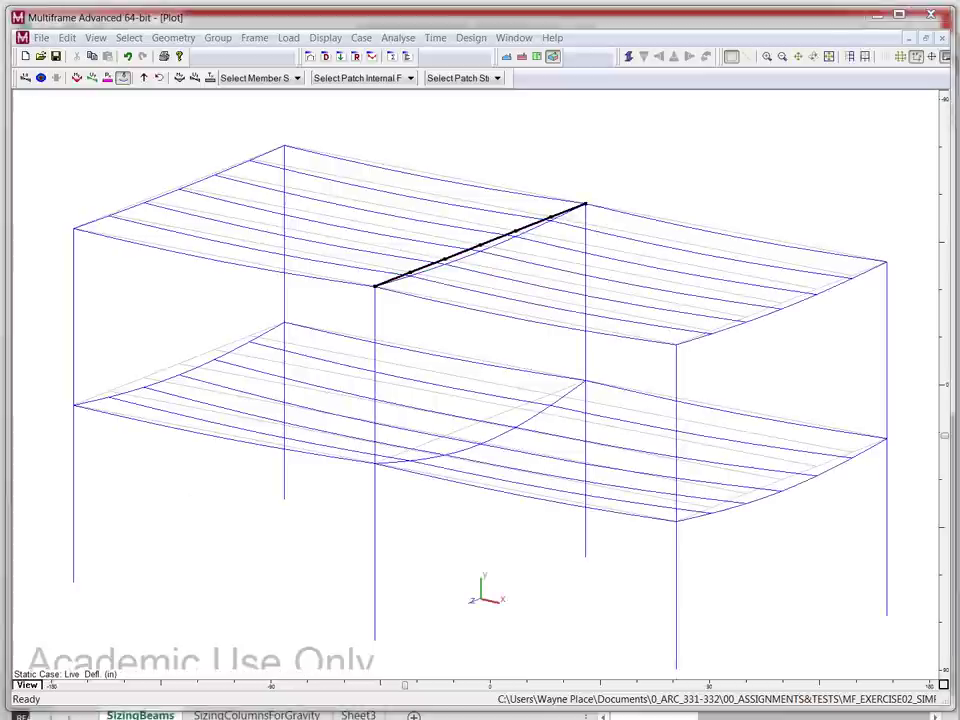
# Step: Switch to the beam-sizing spreadsheet and record W16x31 as the stiffness shape for the double-loaded roof girder
pyautogui.hotkey('alt', 'Tab')
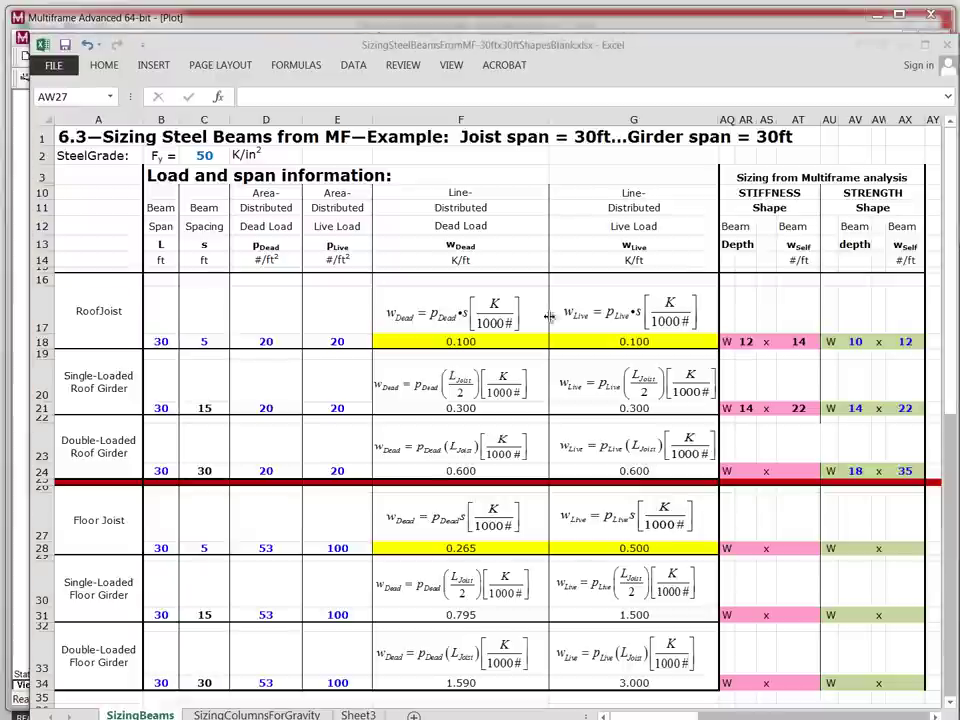
pyautogui.click(749, 470)
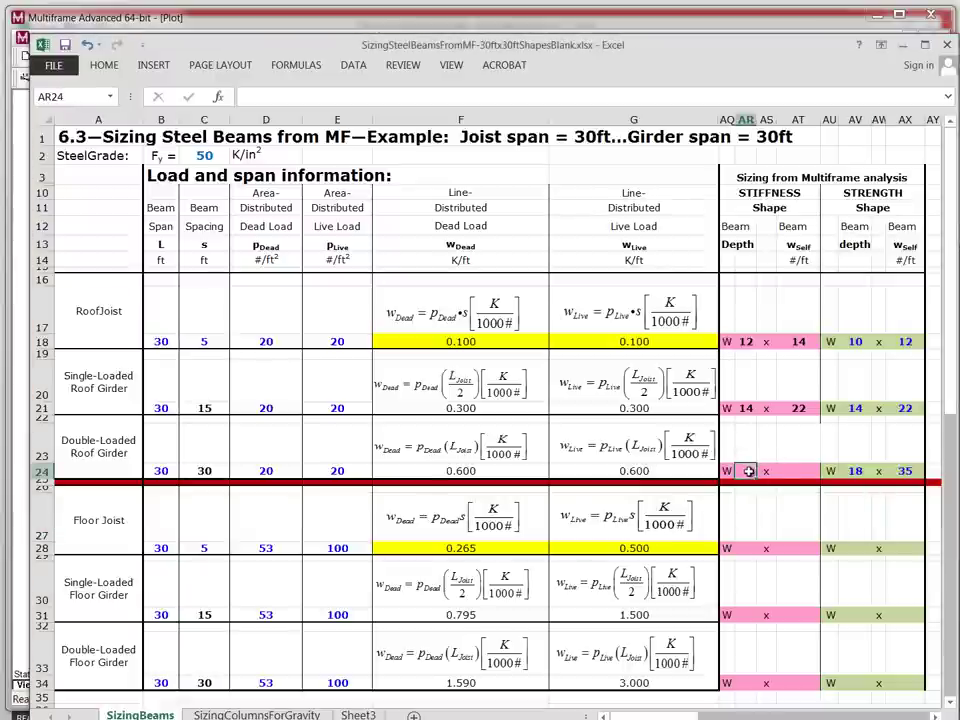
pyautogui.write('16')
pyautogui.click(793, 471)
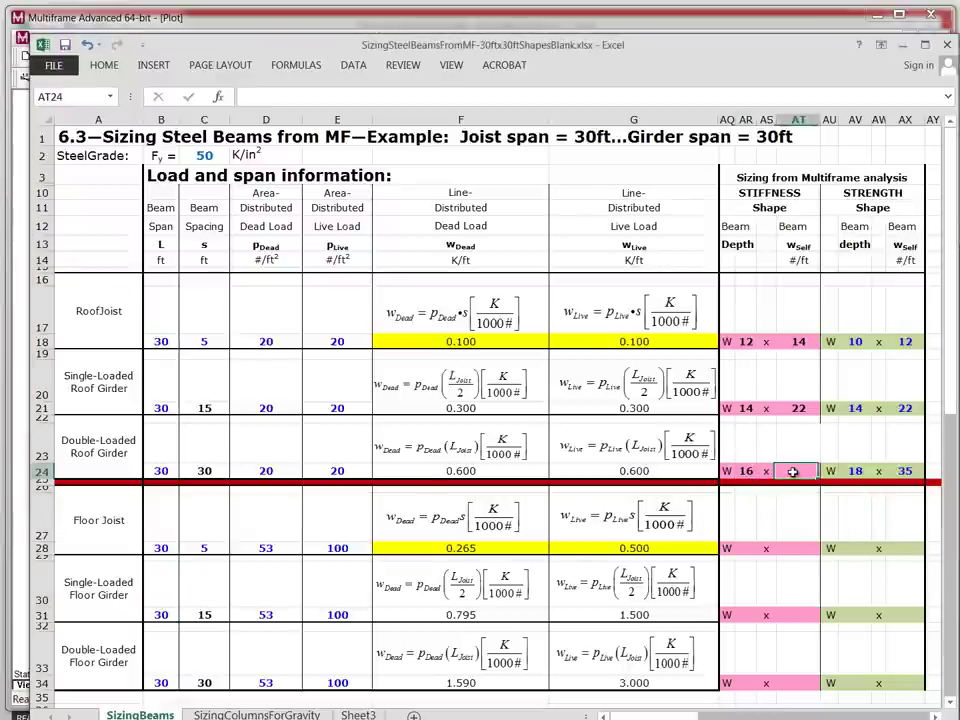
pyautogui.write('31')
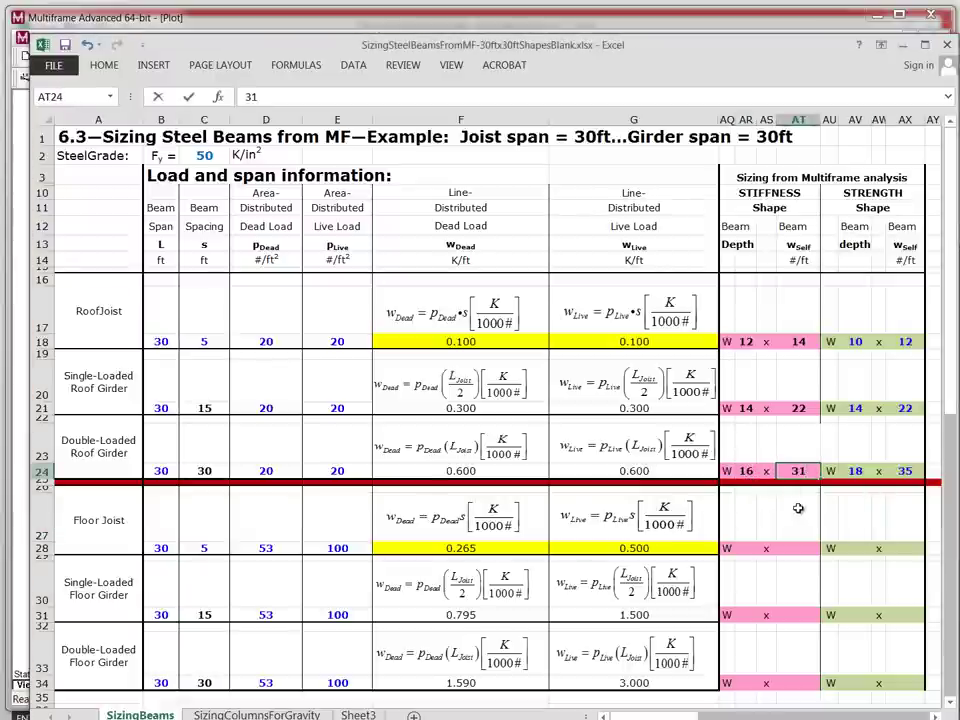
pyautogui.click(799, 511)
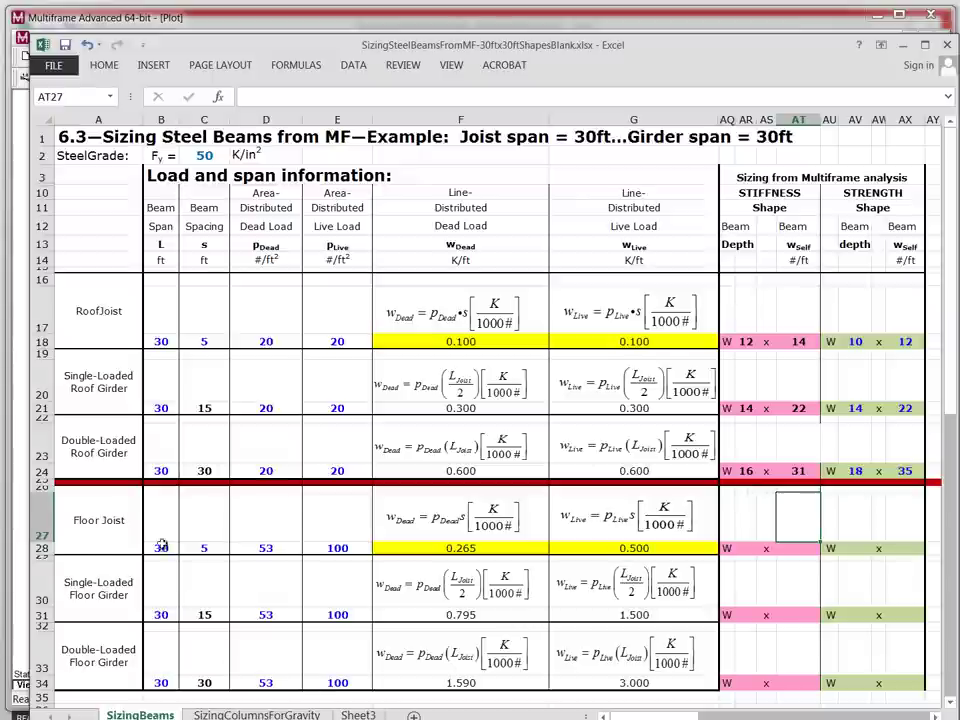
pyautogui.click(791, 550)
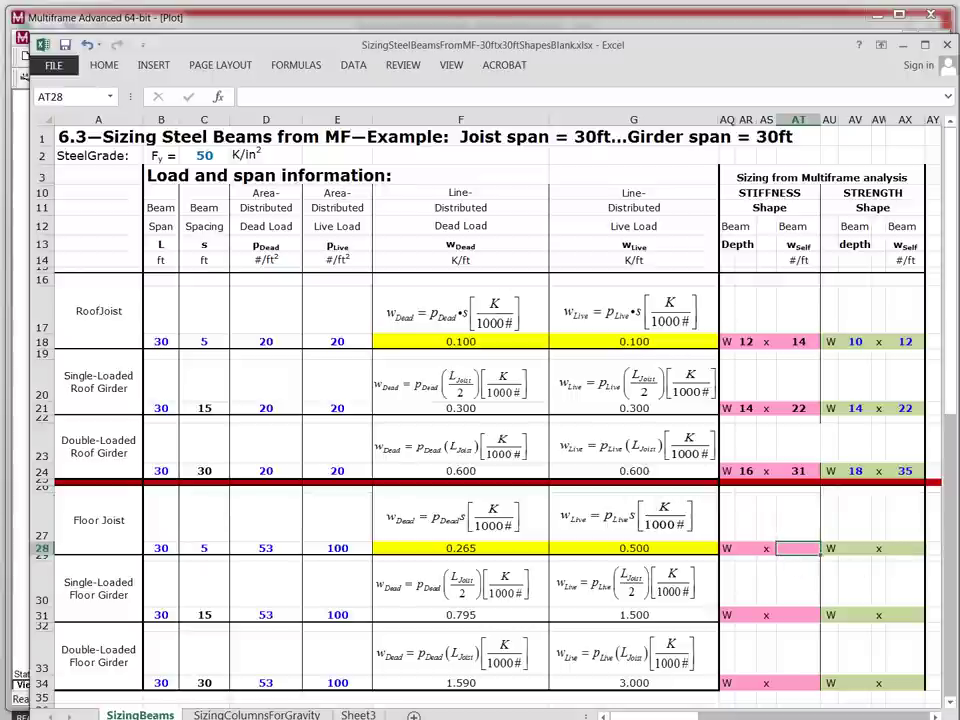
# Step: Switch back to Multiframe and check the live-load deflection of the front edge floor joist in the right bay
pyautogui.hotkey('alt', 'Tab')
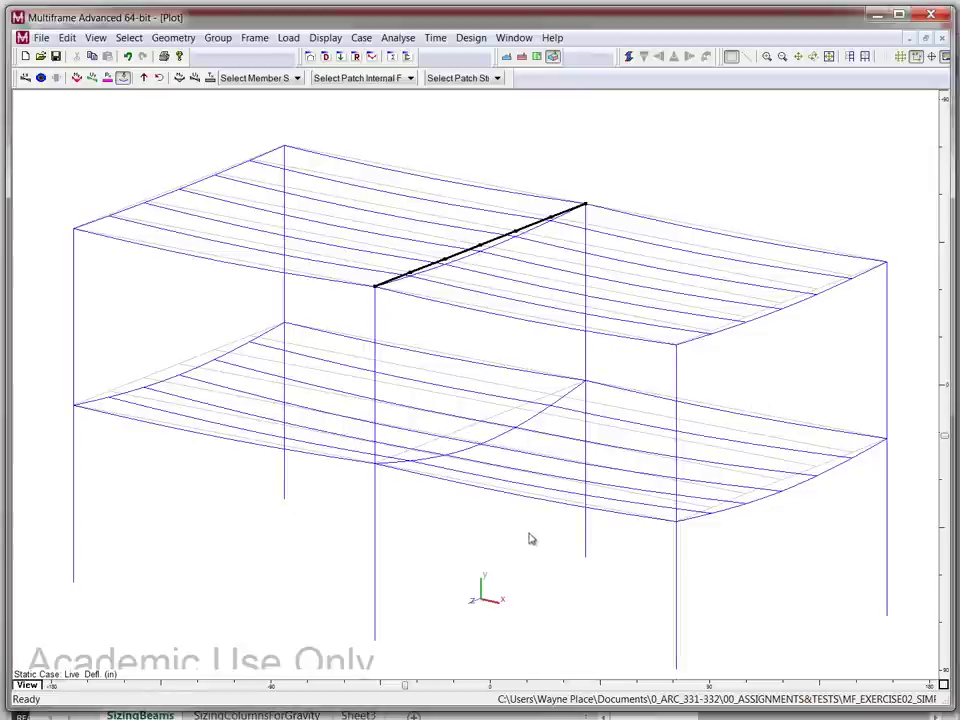
pyautogui.doubleClick(543, 502)
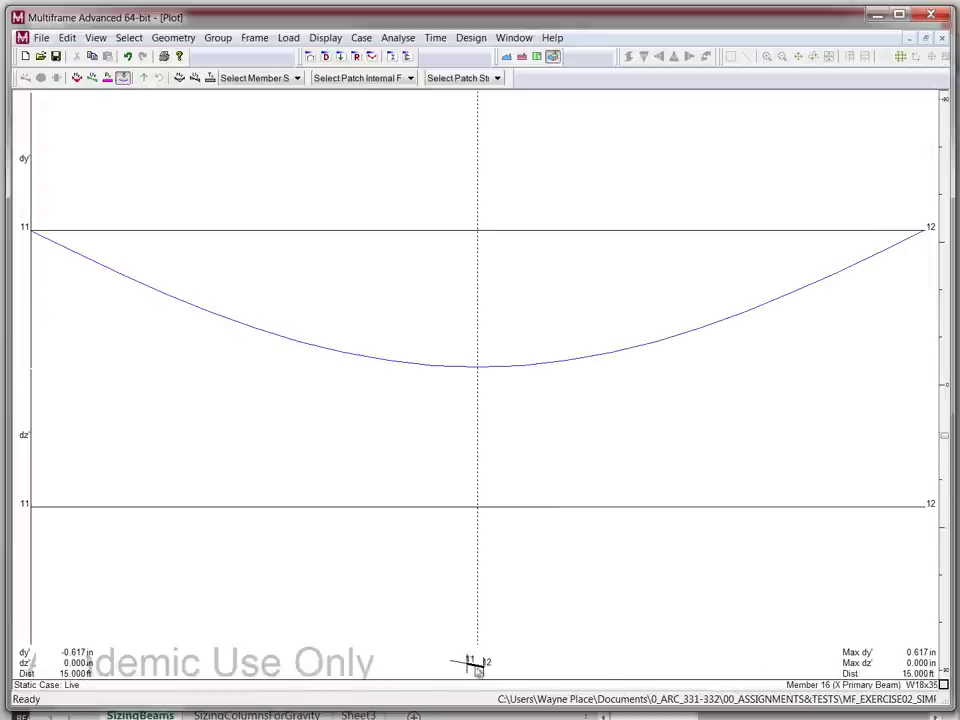
pyautogui.doubleClick(359, 503)
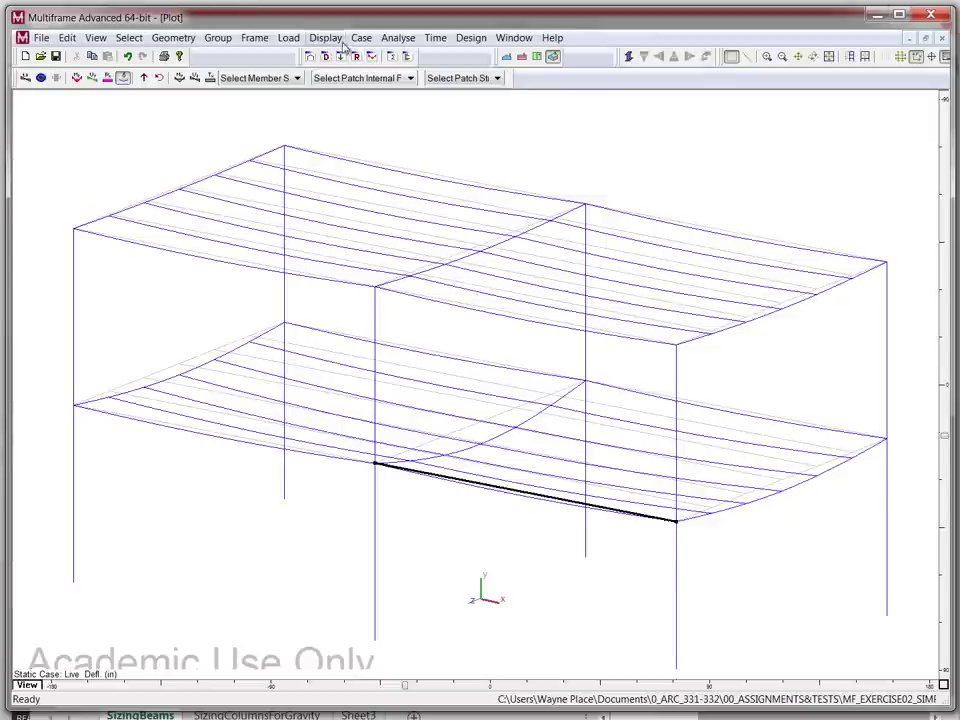
# Step: In the Frame view, change the middle roof girder's section to W18x35
pyautogui.click(311, 57)
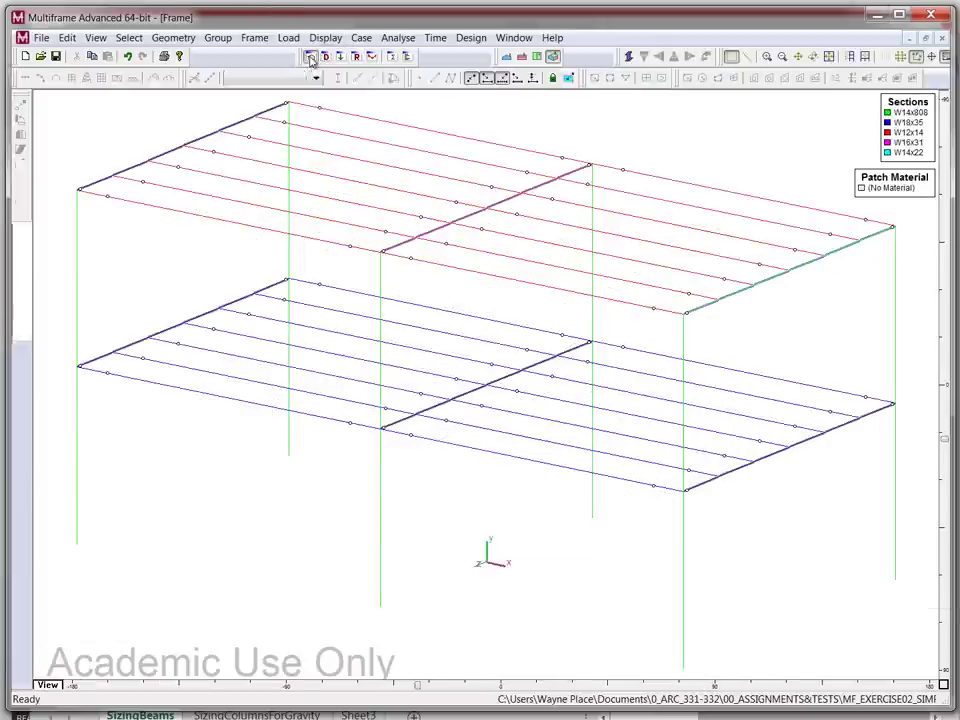
pyautogui.click(808, 270)
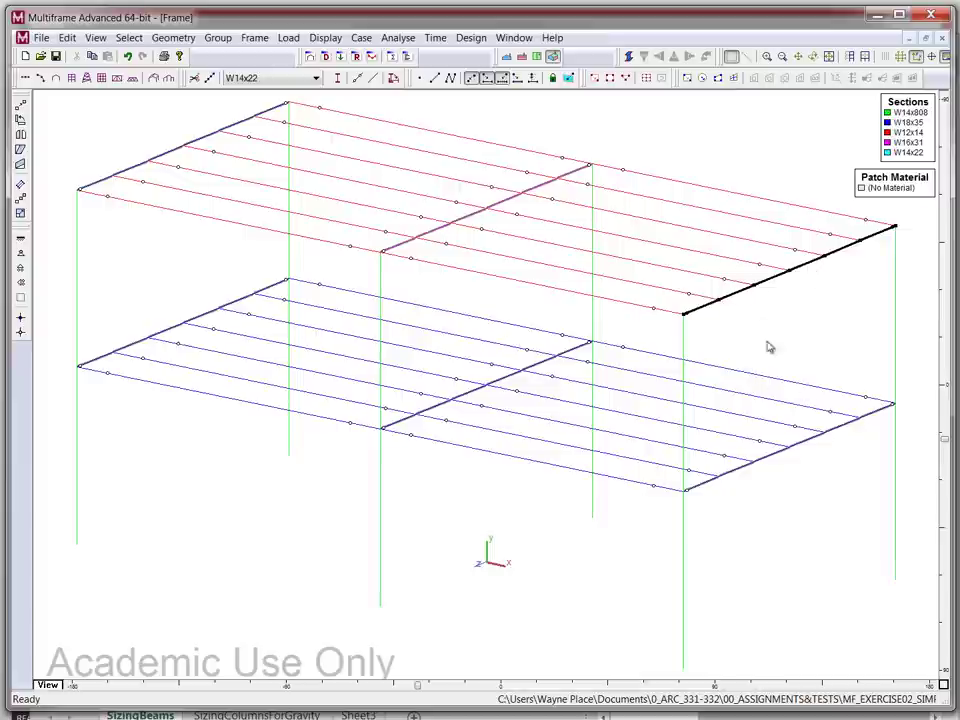
pyautogui.click(510, 207)
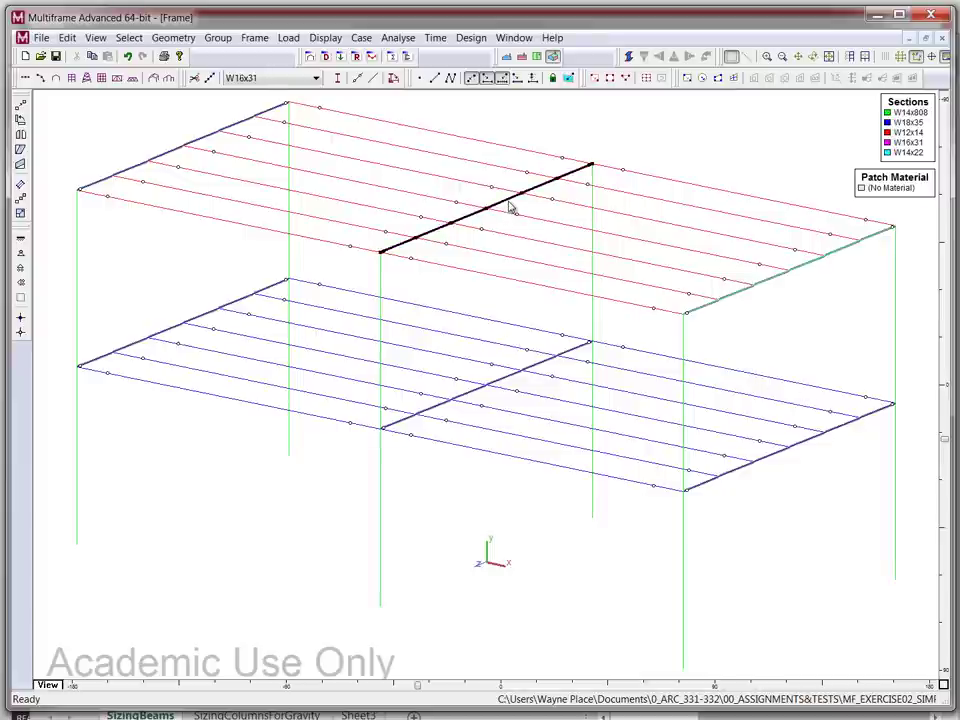
pyautogui.click(285, 80)
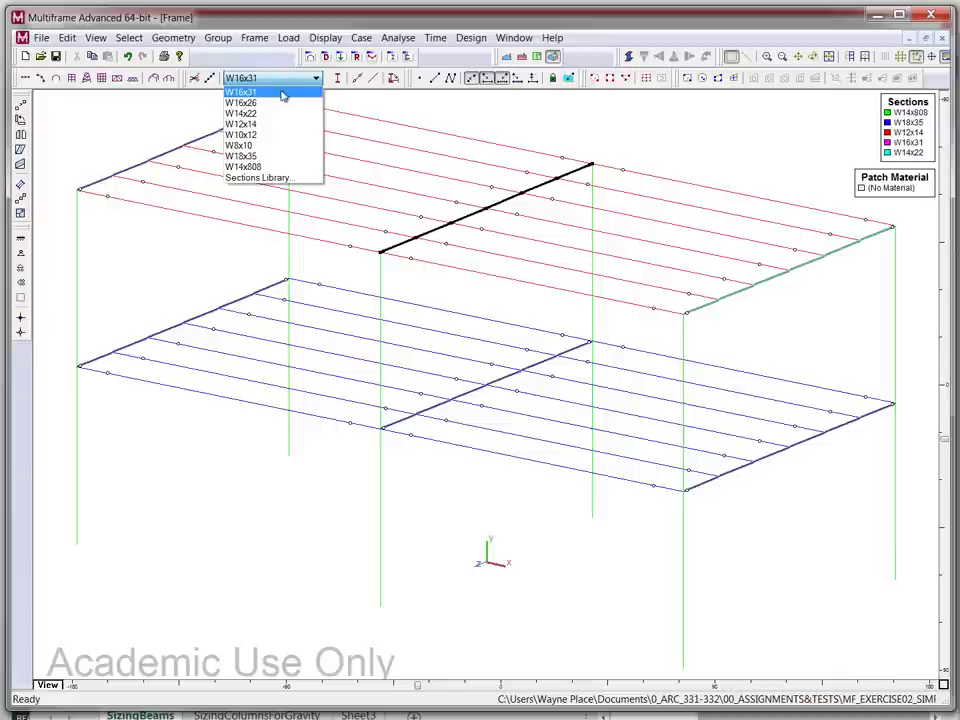
pyautogui.click(277, 156)
pyautogui.click(659, 146)
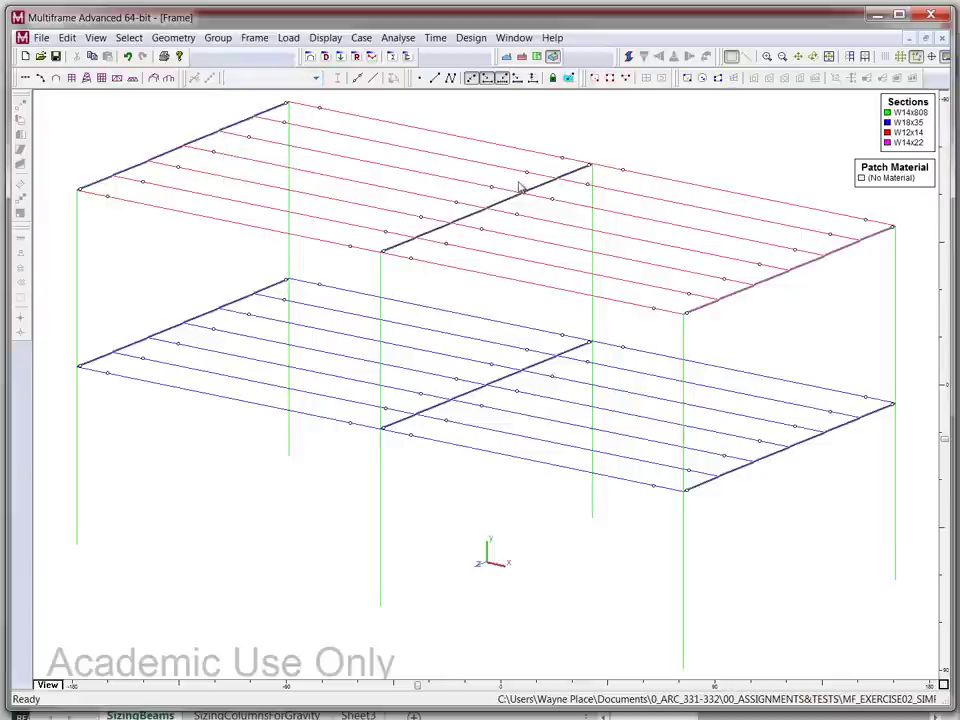
# Step: Change the left-end roof girder's section to W14x22
pyautogui.click(248, 125)
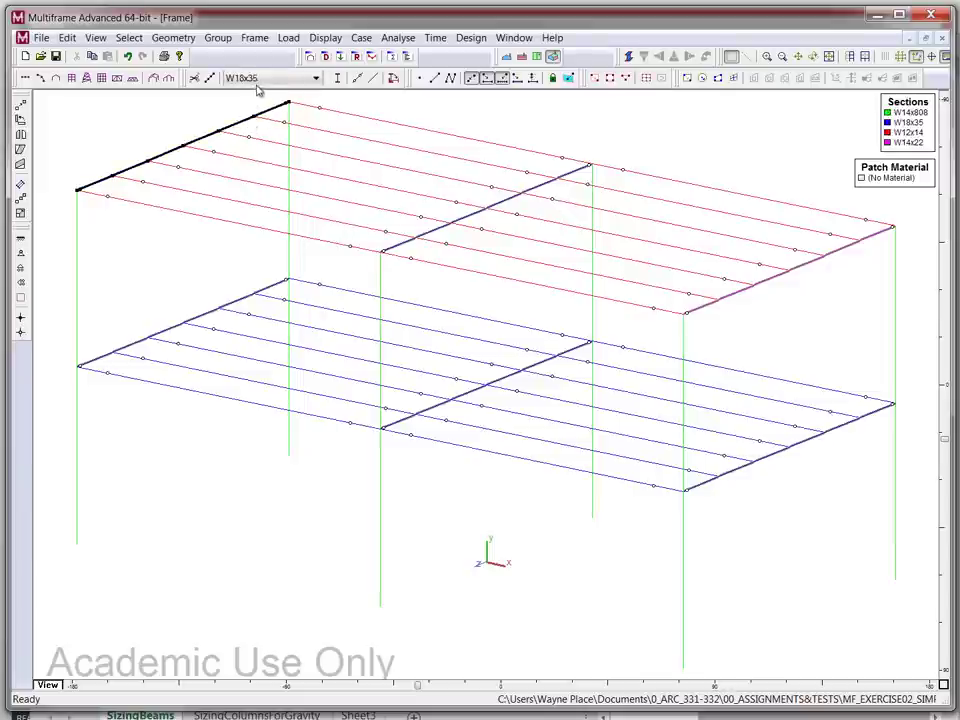
pyautogui.click(268, 80)
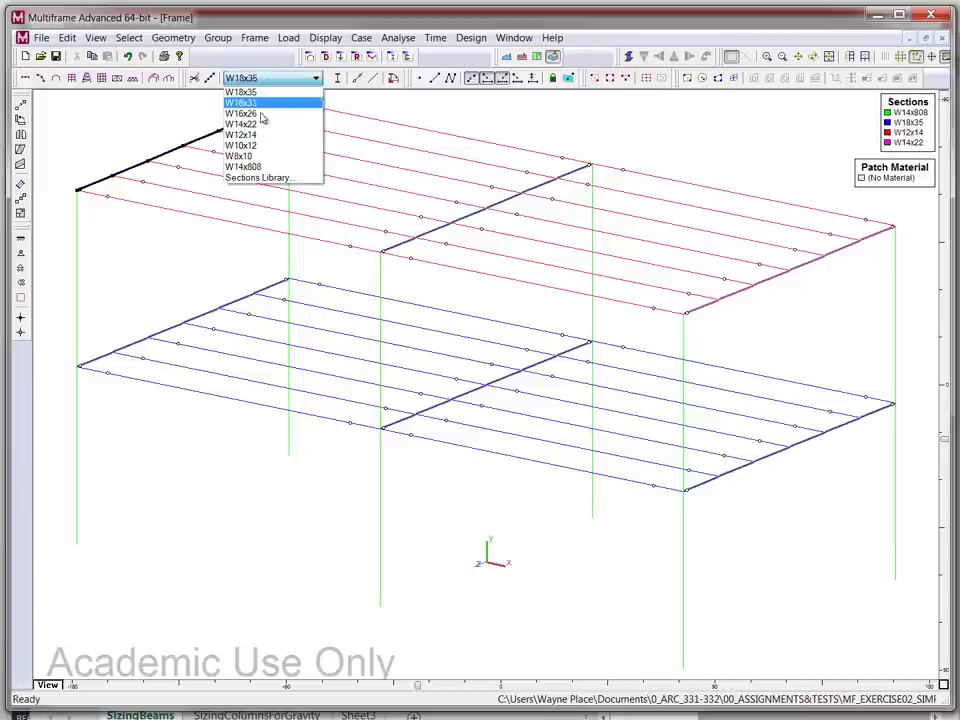
pyautogui.click(300, 134)
pyautogui.click(676, 145)
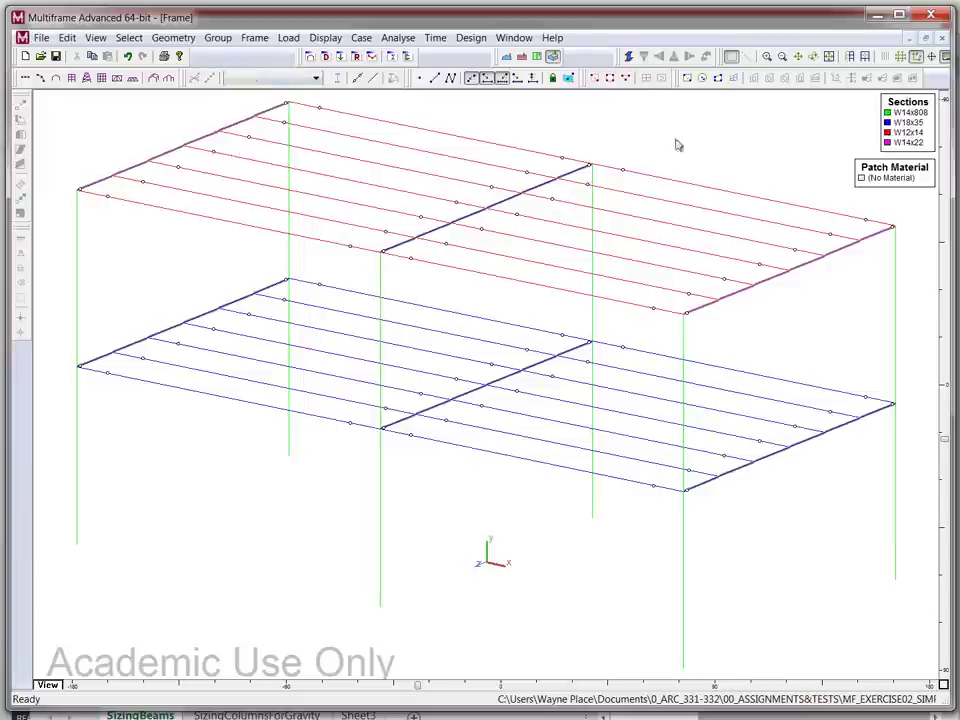
# Step: Review the sections assigned to the end and middle roof girders and to the right-bay roof joists
pyautogui.click(805, 266)
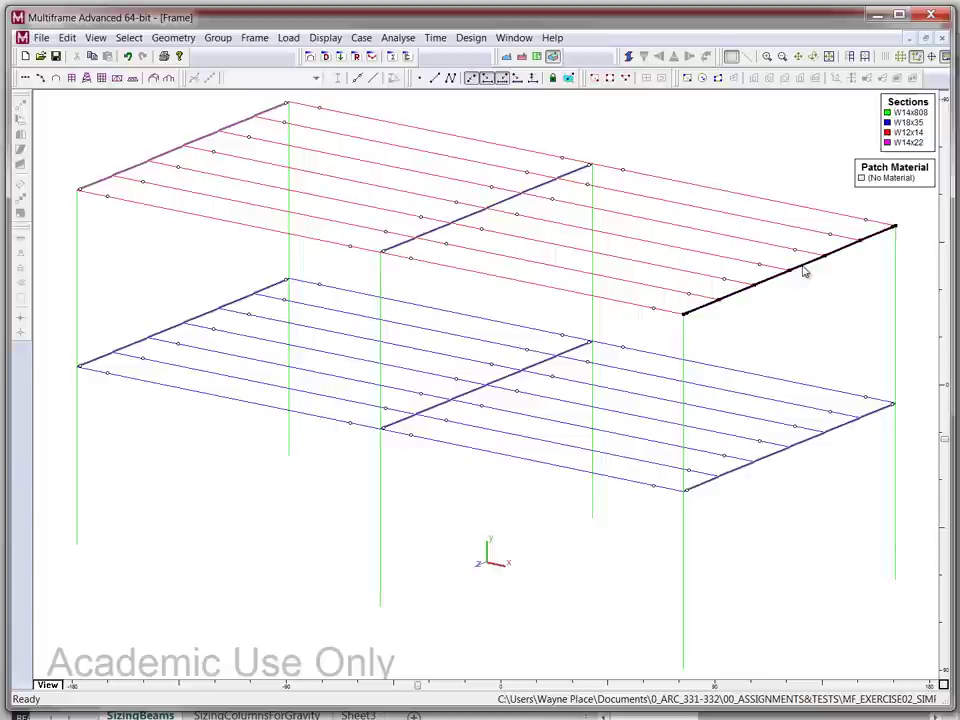
pyautogui.click(230, 127)
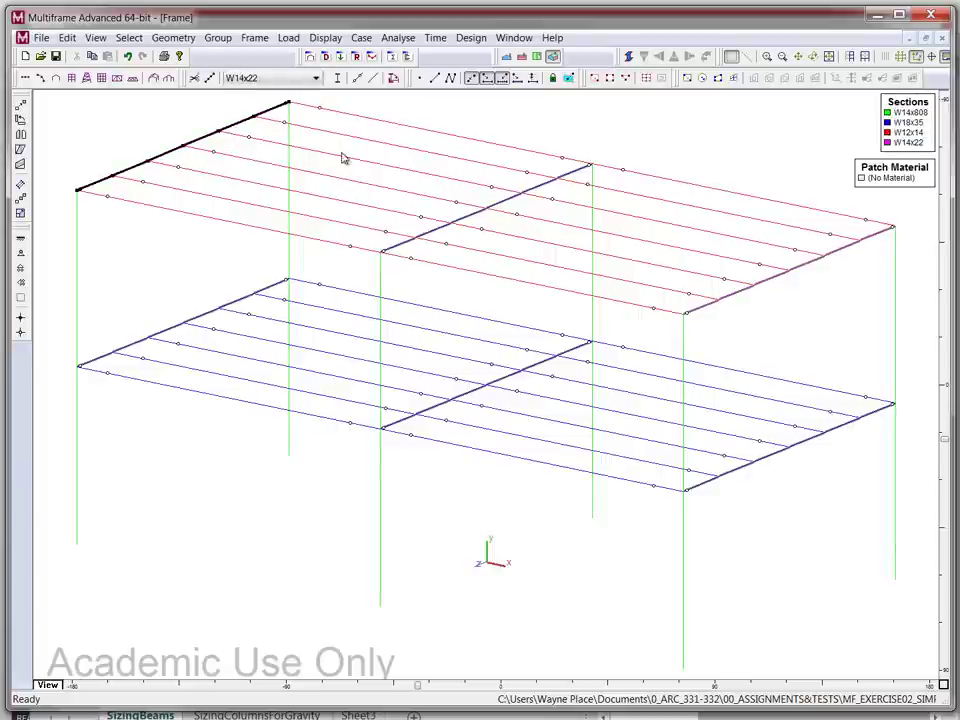
pyautogui.click(541, 192)
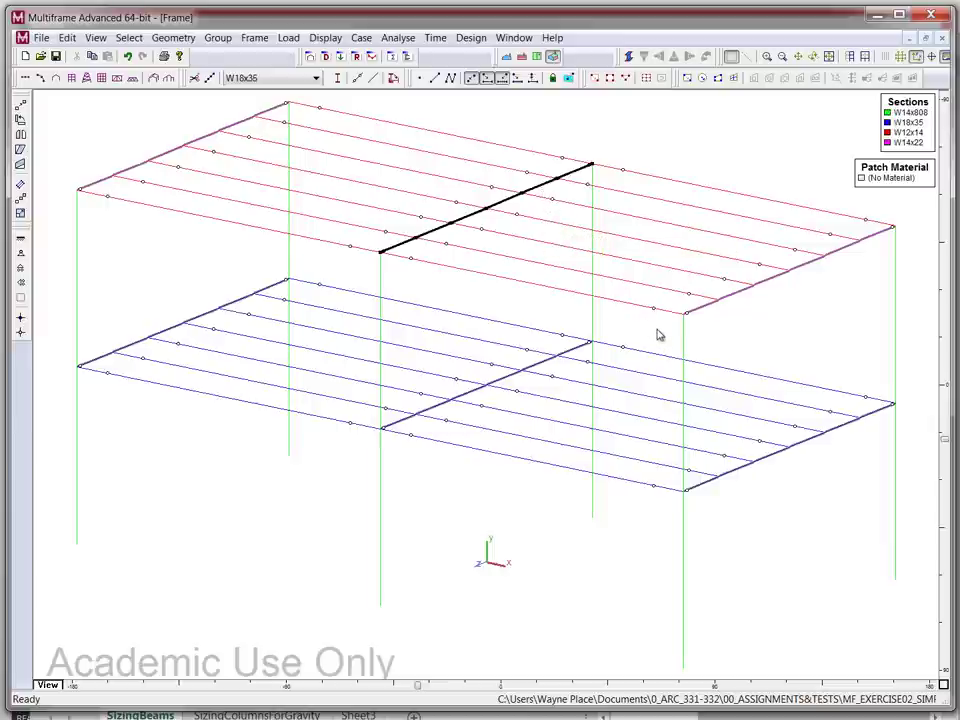
pyautogui.moveTo(658, 335); pyautogui.dragTo(633, 161)
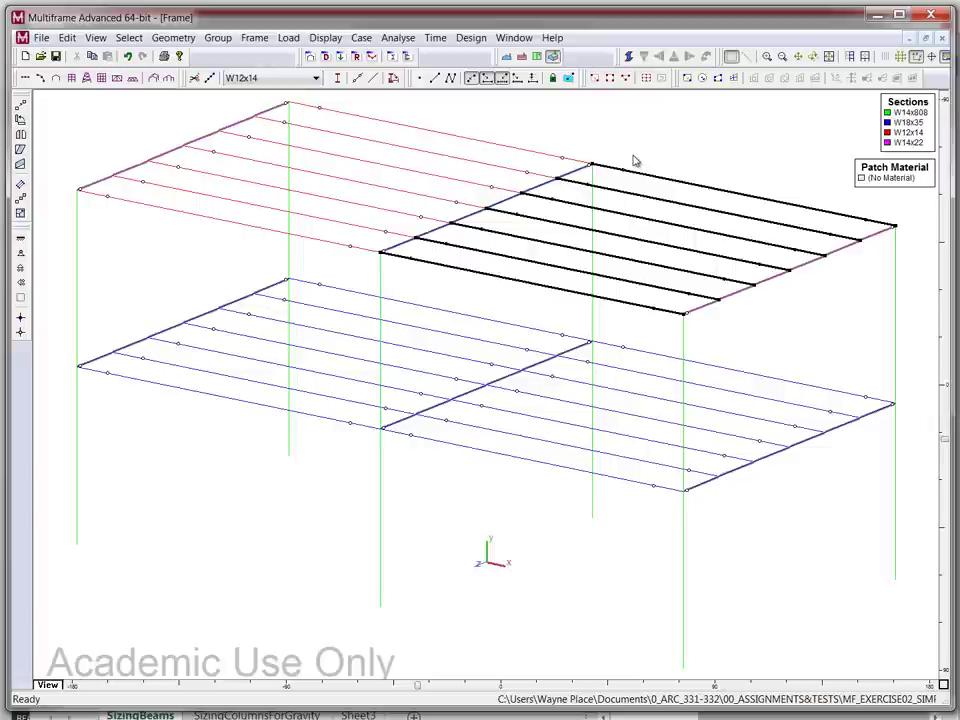
pyautogui.click(634, 160)
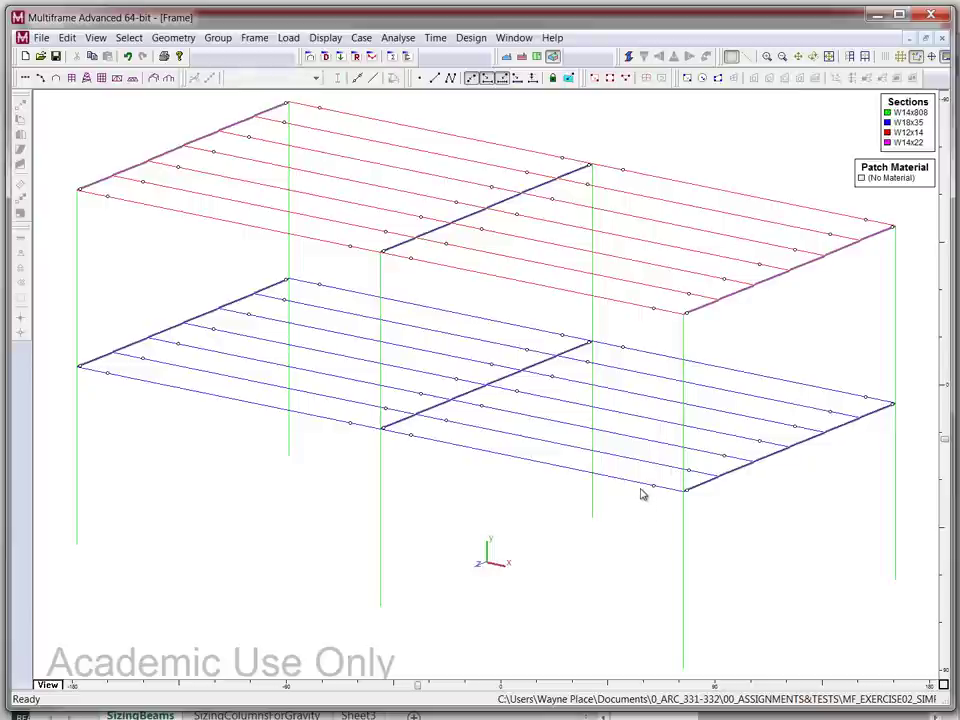
# Step: Assign the W16x31 section to all the floor joists in the right bay
pyautogui.moveTo(660, 531); pyautogui.dragTo(618, 345)
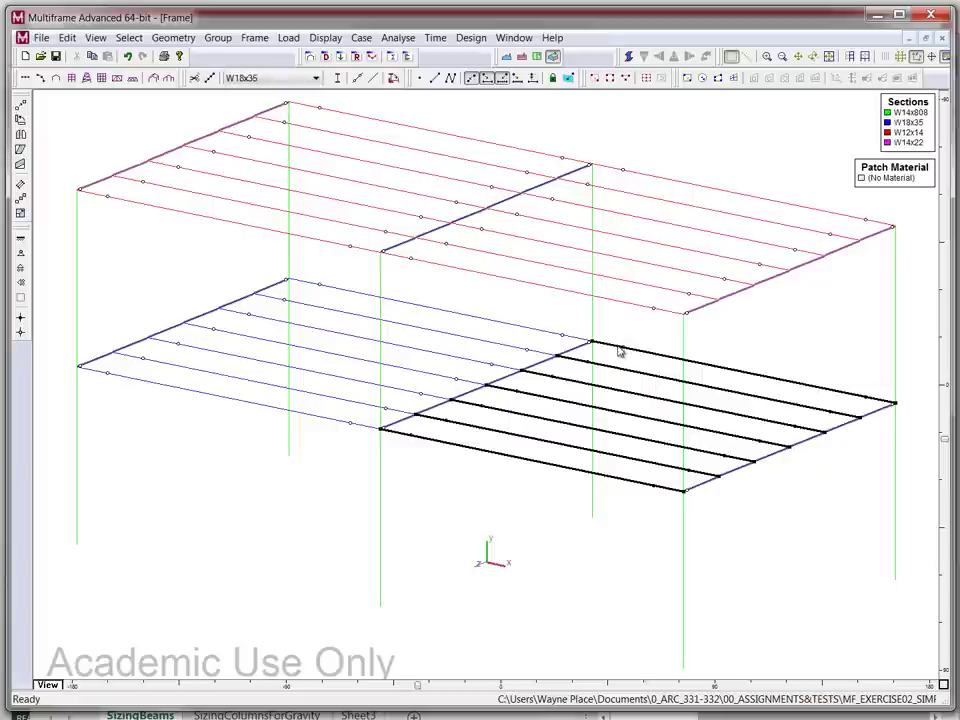
pyautogui.click(316, 78)
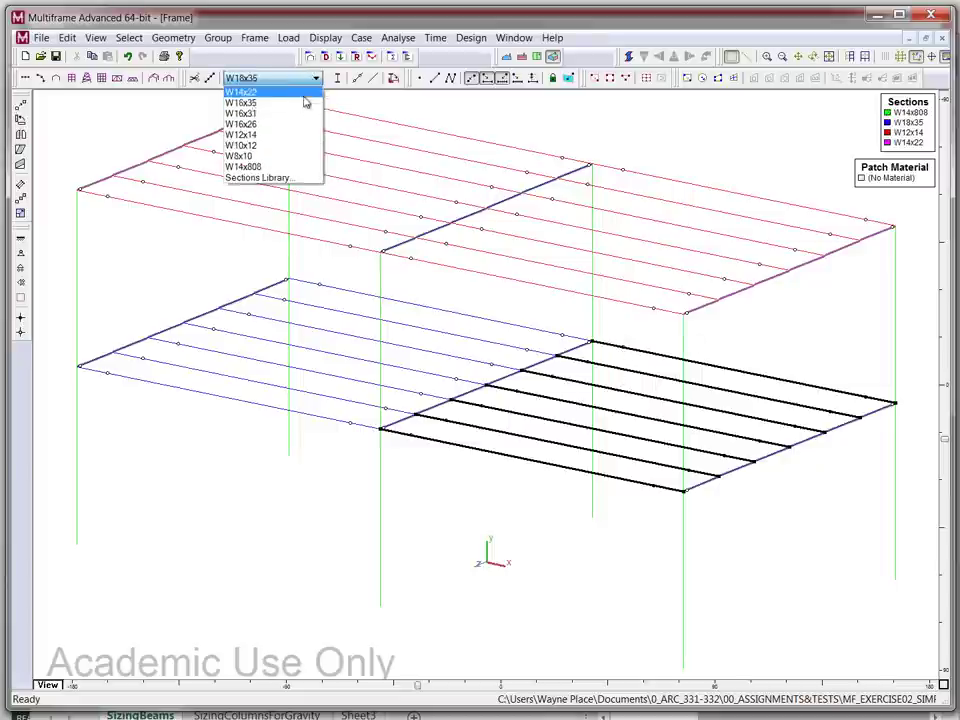
pyautogui.click(290, 113)
pyautogui.click(614, 557)
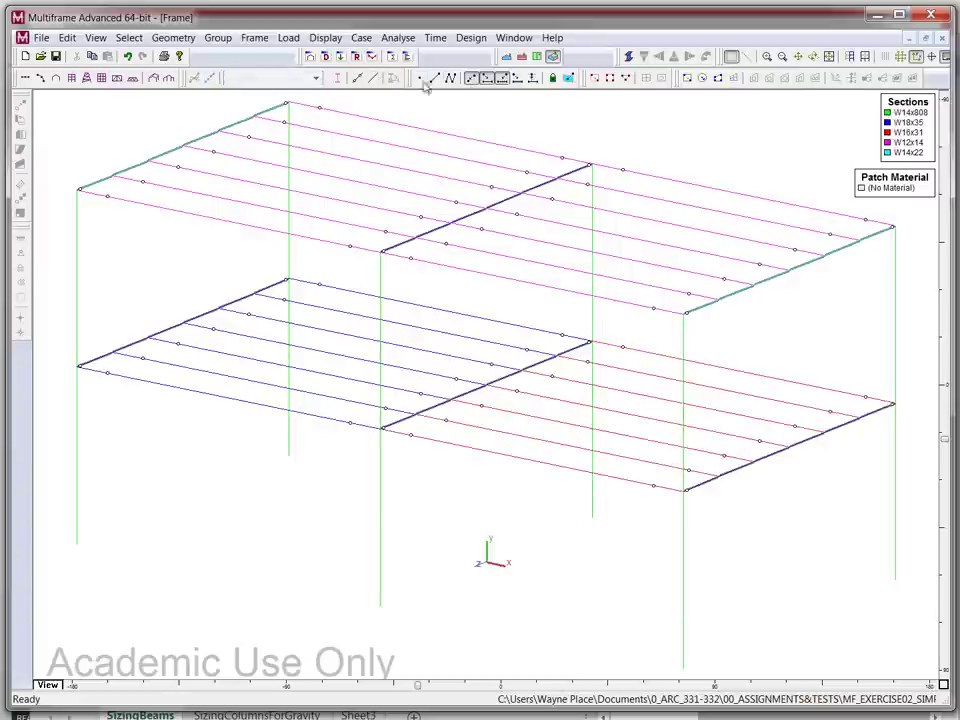
# Step: Run a linear analysis and check the live-load deflection of the right bay's front floor joist with the W16x31 section
pyautogui.click(370, 57)
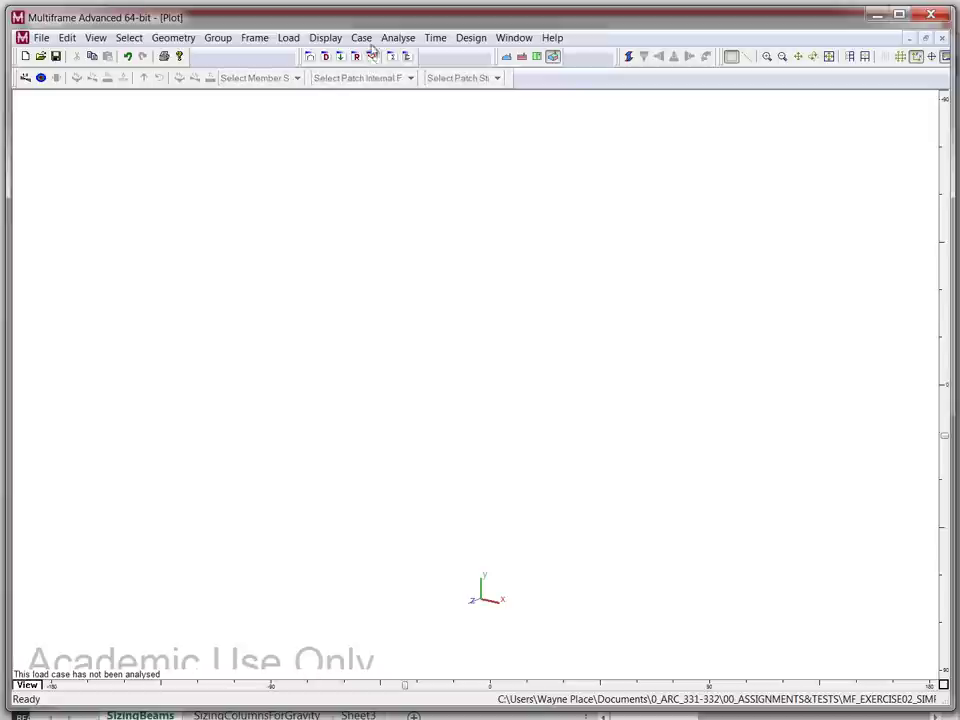
pyautogui.click(396, 37)
pyautogui.moveTo(361, 38)
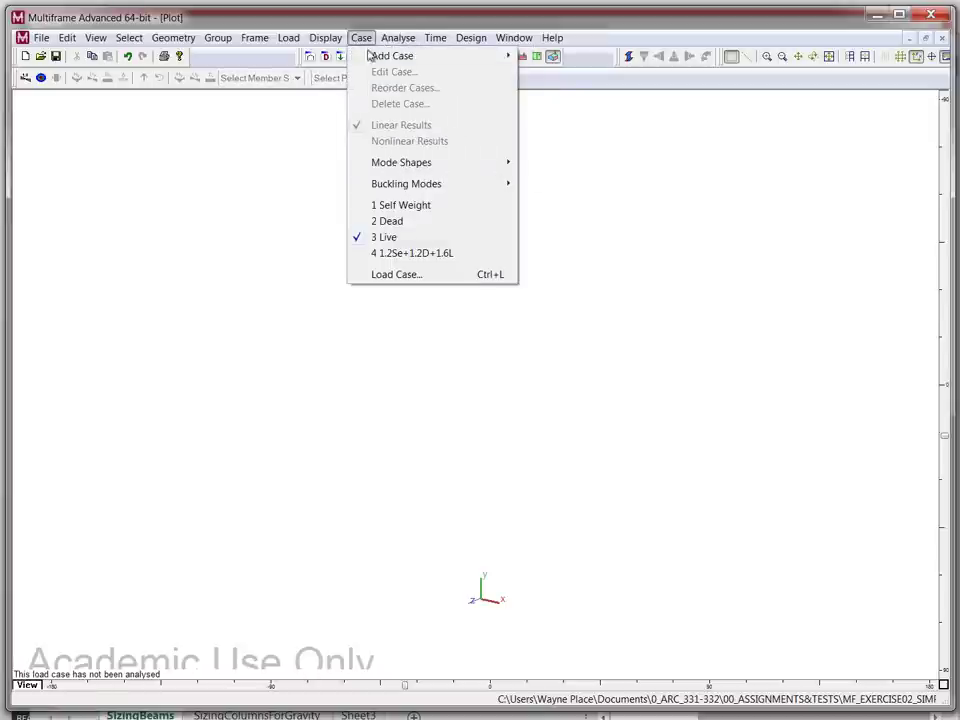
pyautogui.click(410, 56)
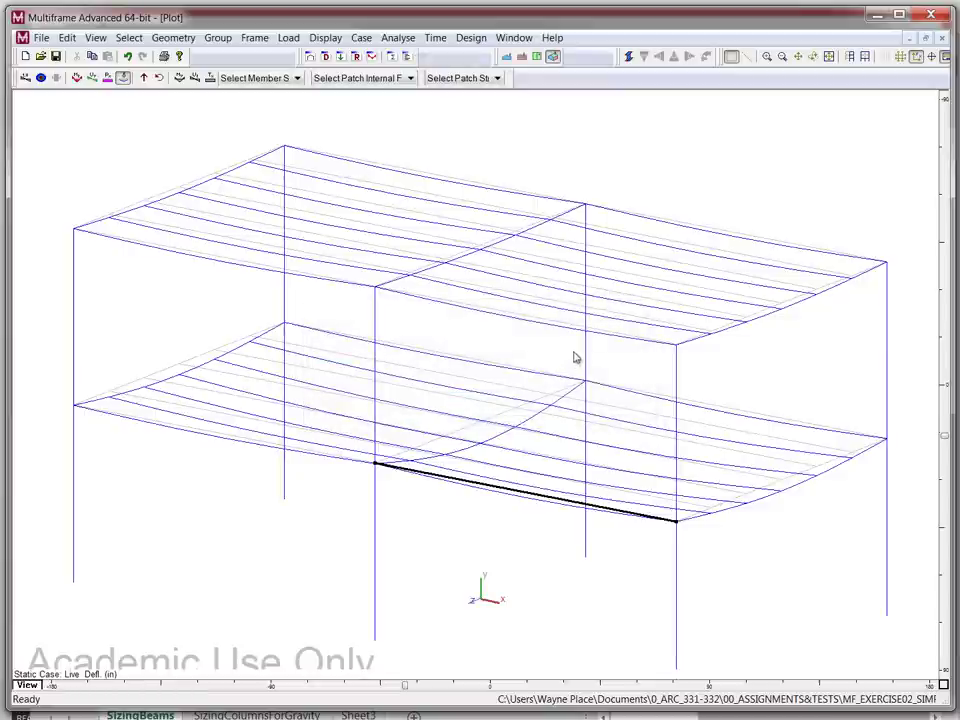
pyautogui.doubleClick(546, 500)
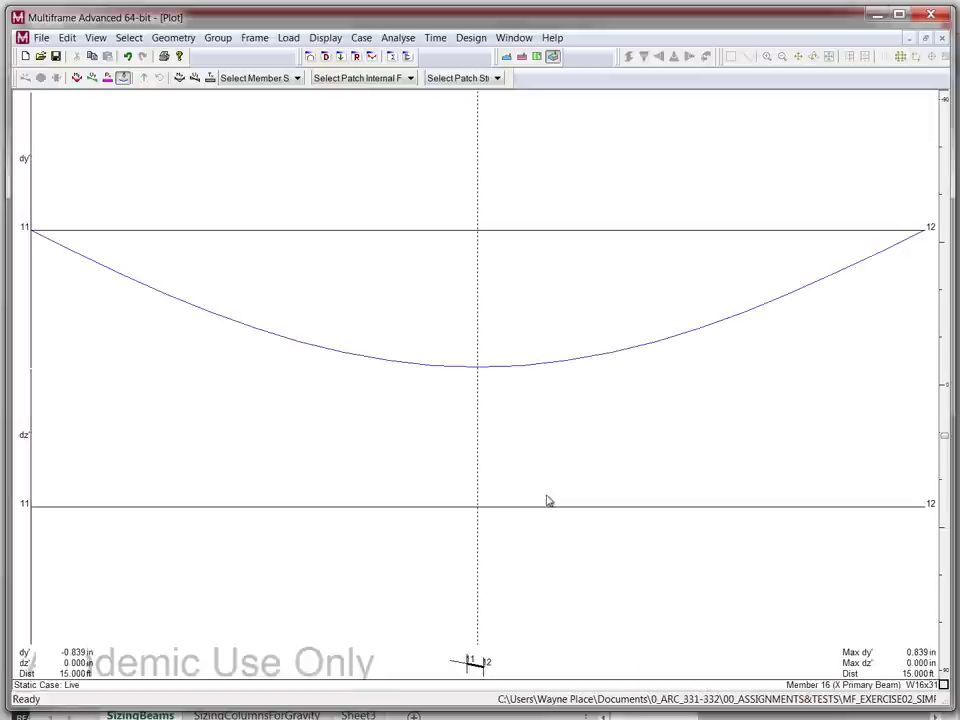
pyautogui.click(474, 664)
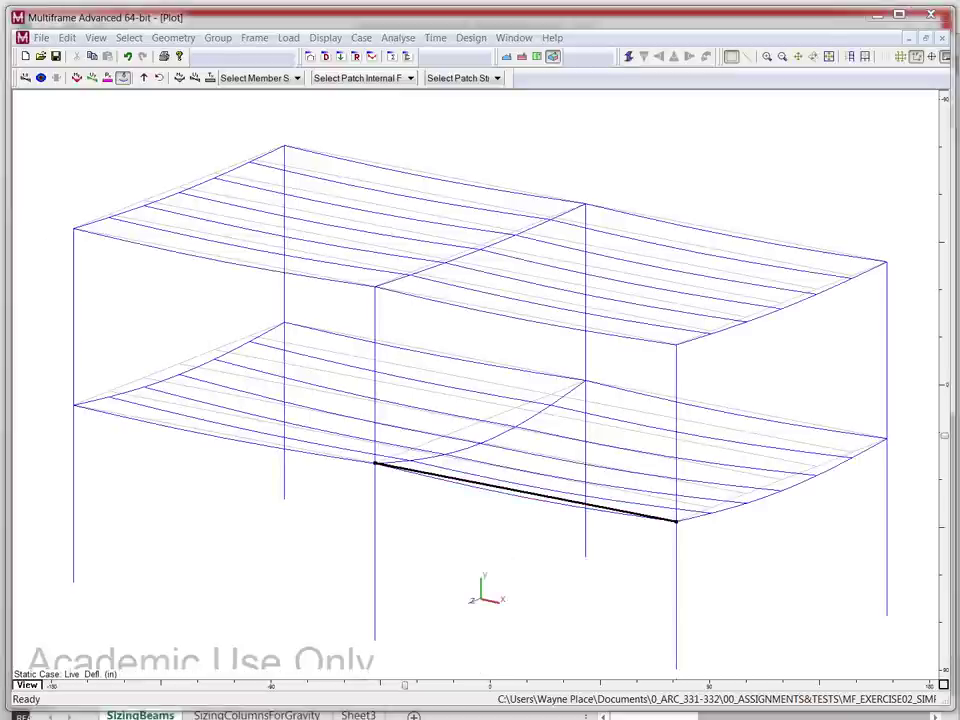
# Step: Switch to the beam-sizing spreadsheet and record W16x31 as the stiffness shape for the floor joist
pyautogui.hotkey('alt', 'Tab')
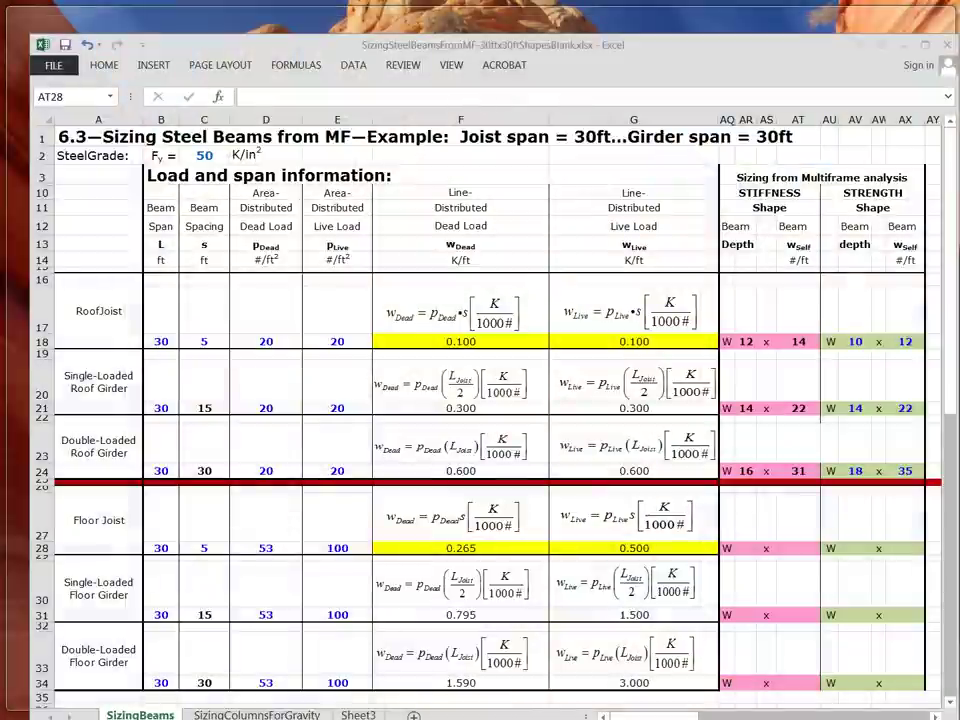
pyautogui.click(737, 550)
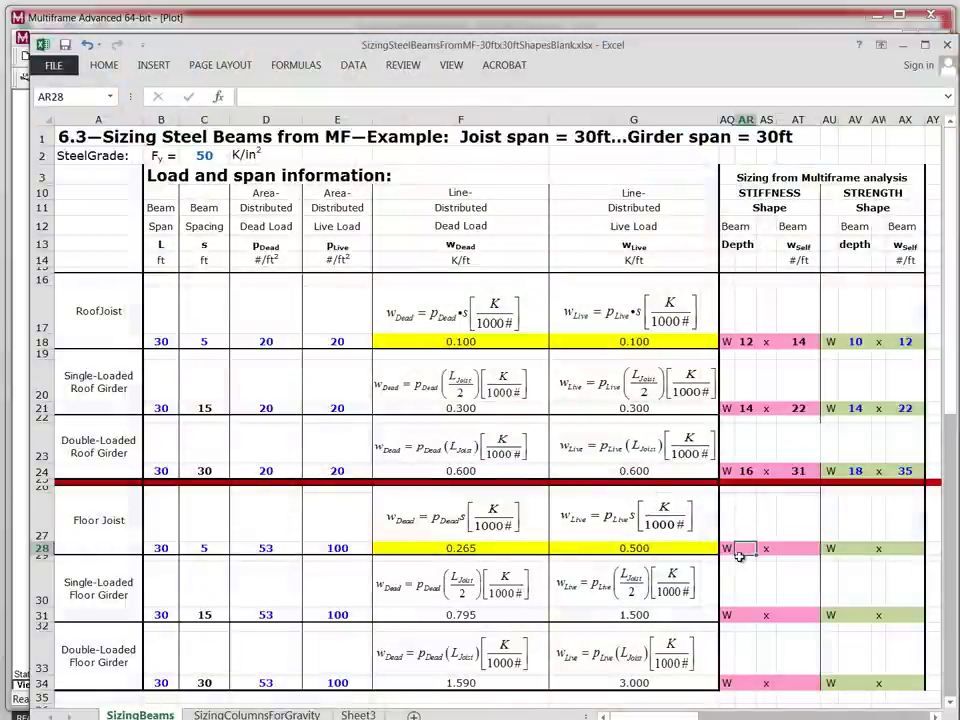
pyautogui.write('16')
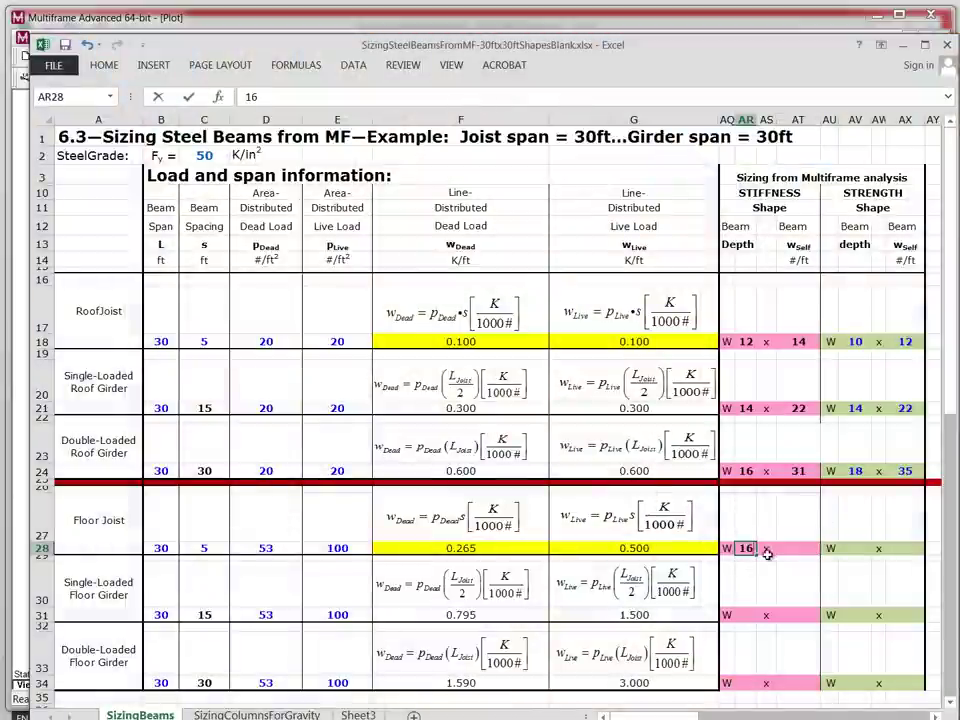
pyautogui.click(803, 548)
pyautogui.write('31')
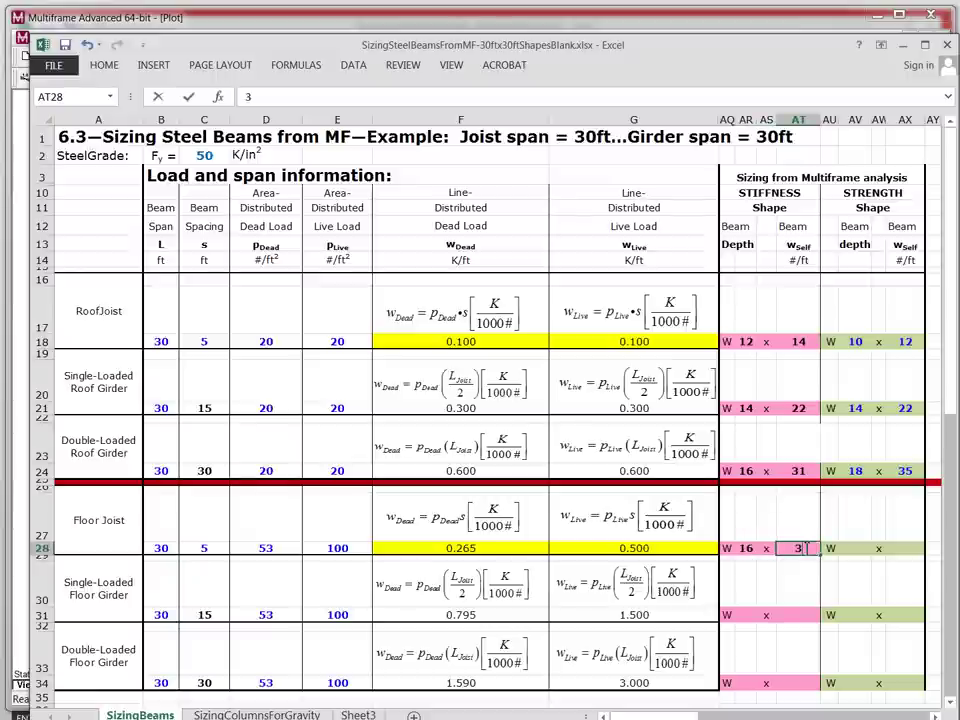
pyautogui.click(805, 514)
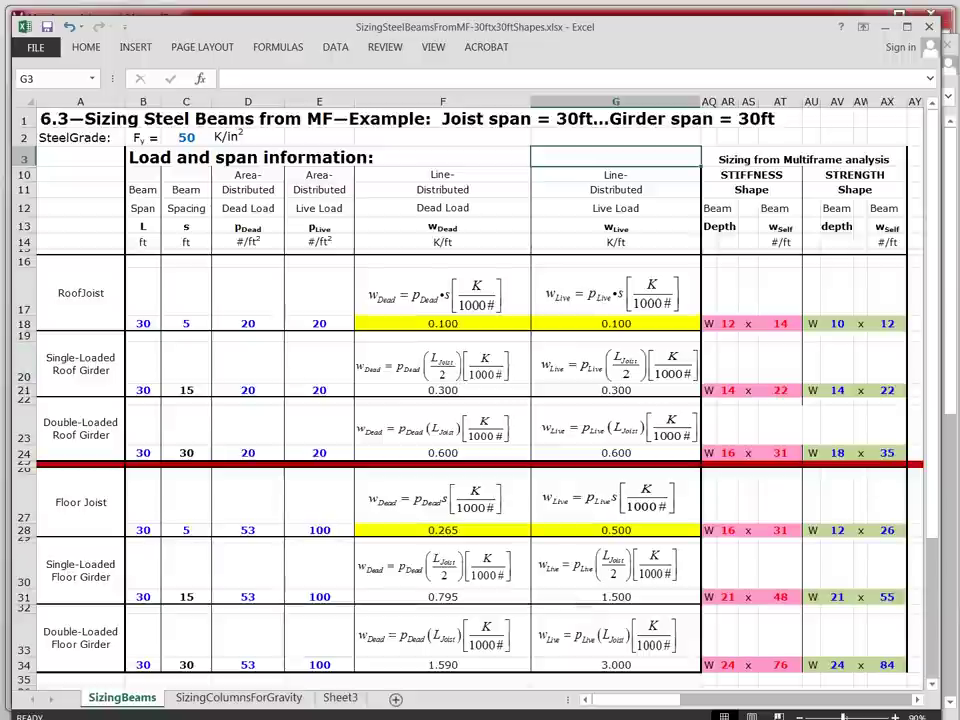
# Step: Switch to Multiframe and check the top bending stress of the right bay's front floor joist under the 1.2Se+1.2D+1.6L case
pyautogui.hotkey('alt', 'Tab')
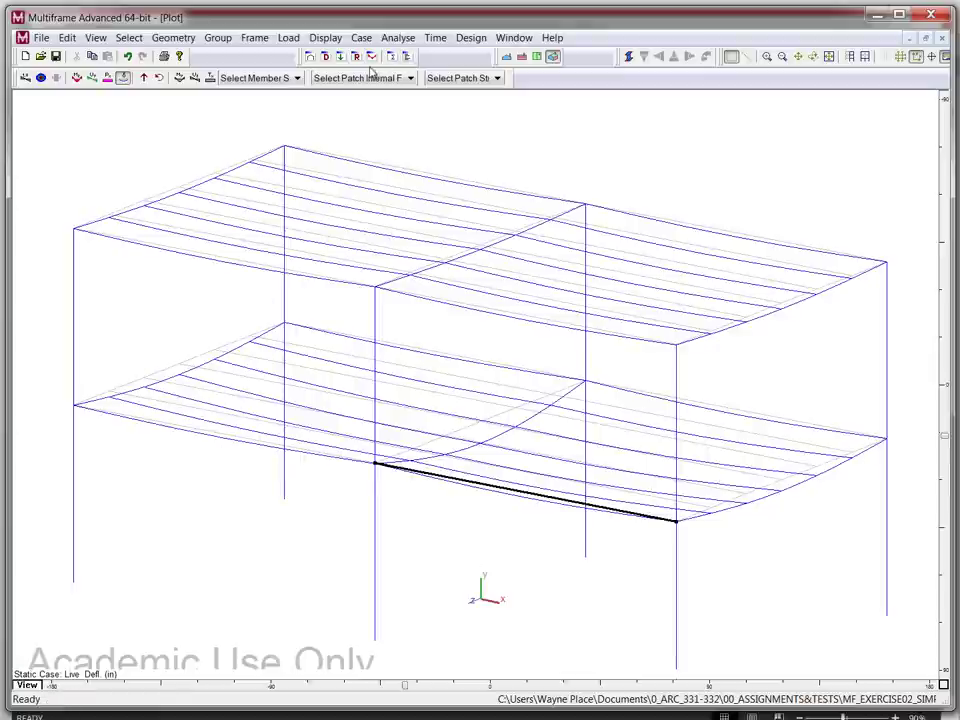
pyautogui.click(316, 42)
pyautogui.moveTo(340, 153)
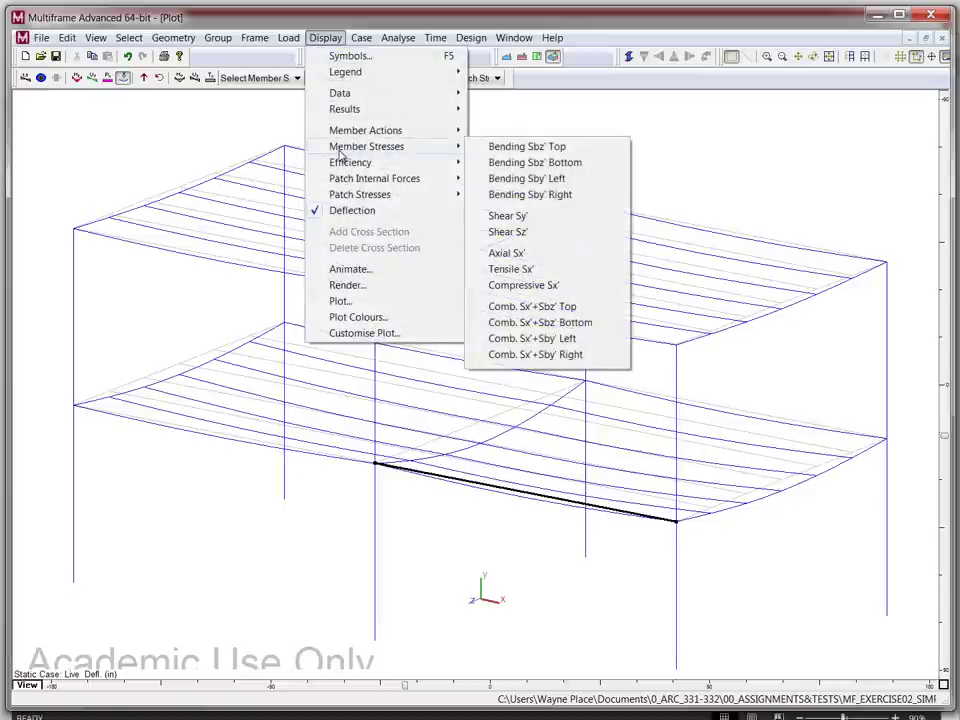
pyautogui.click(499, 150)
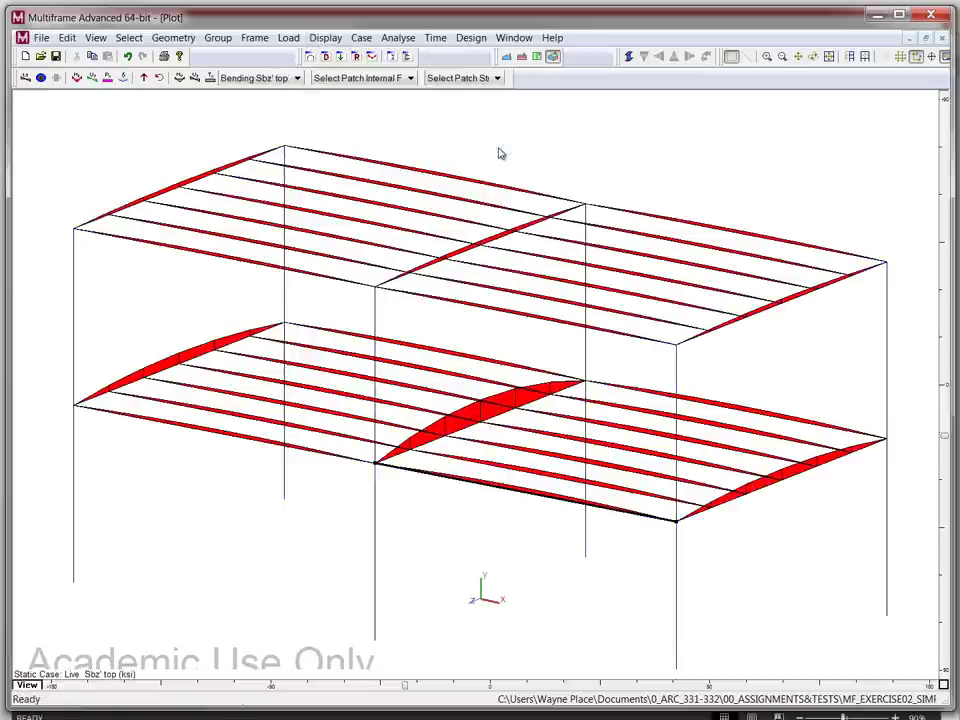
pyautogui.doubleClick(557, 505)
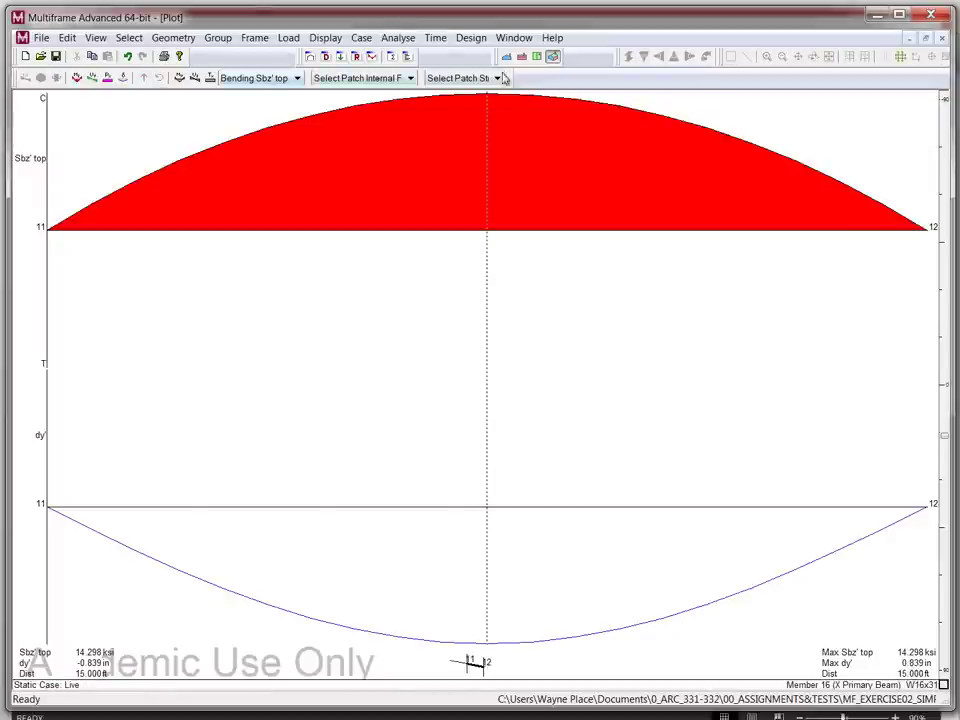
pyautogui.click(366, 39)
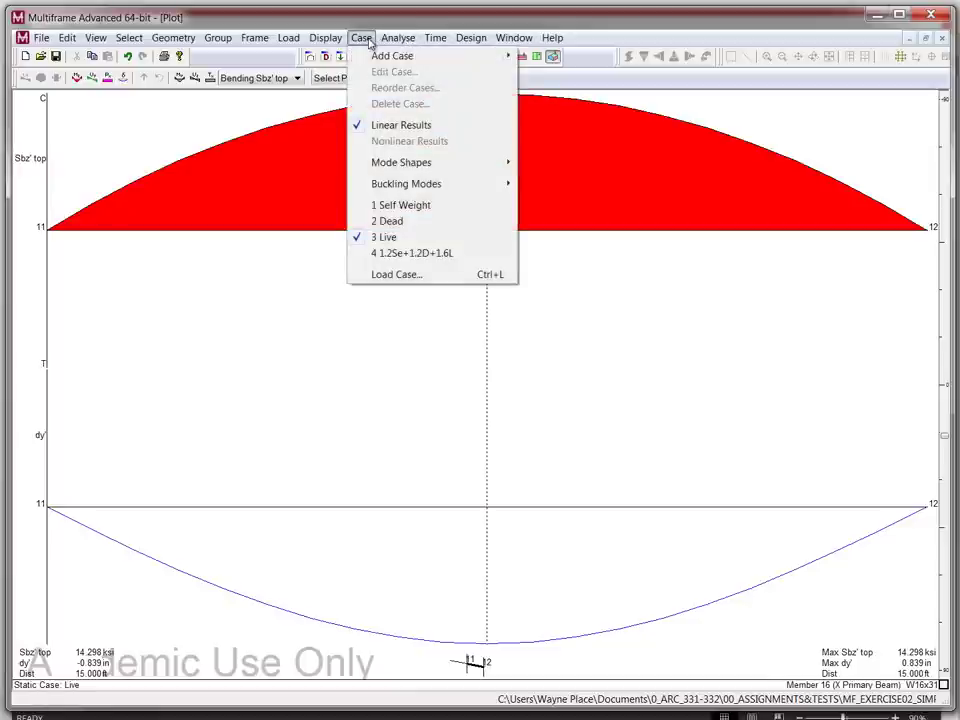
pyautogui.click(388, 255)
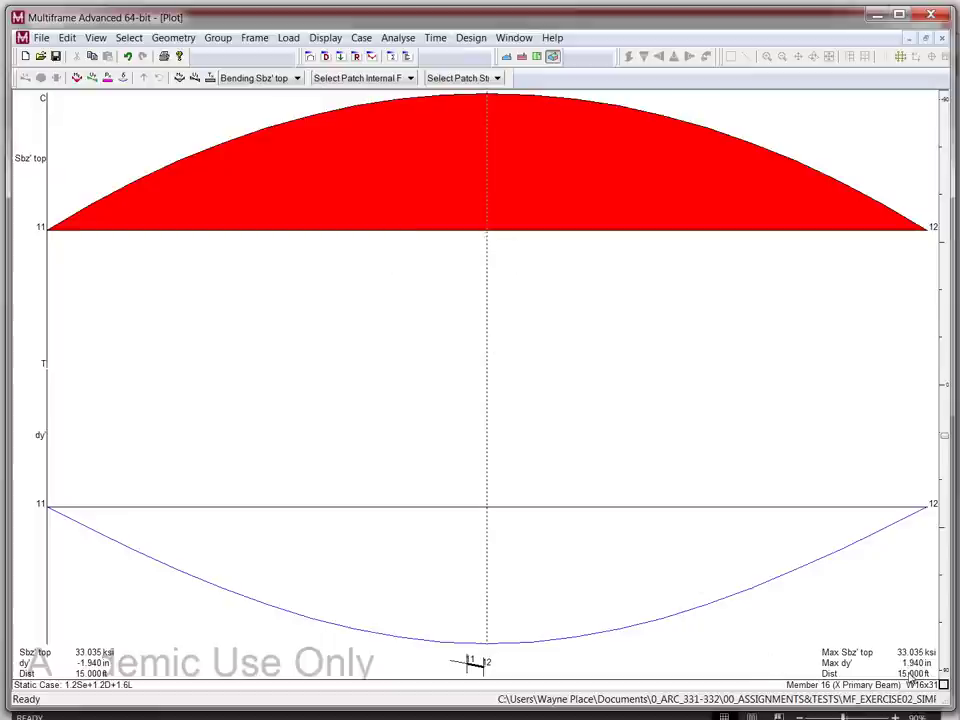
pyautogui.doubleClick(477, 667)
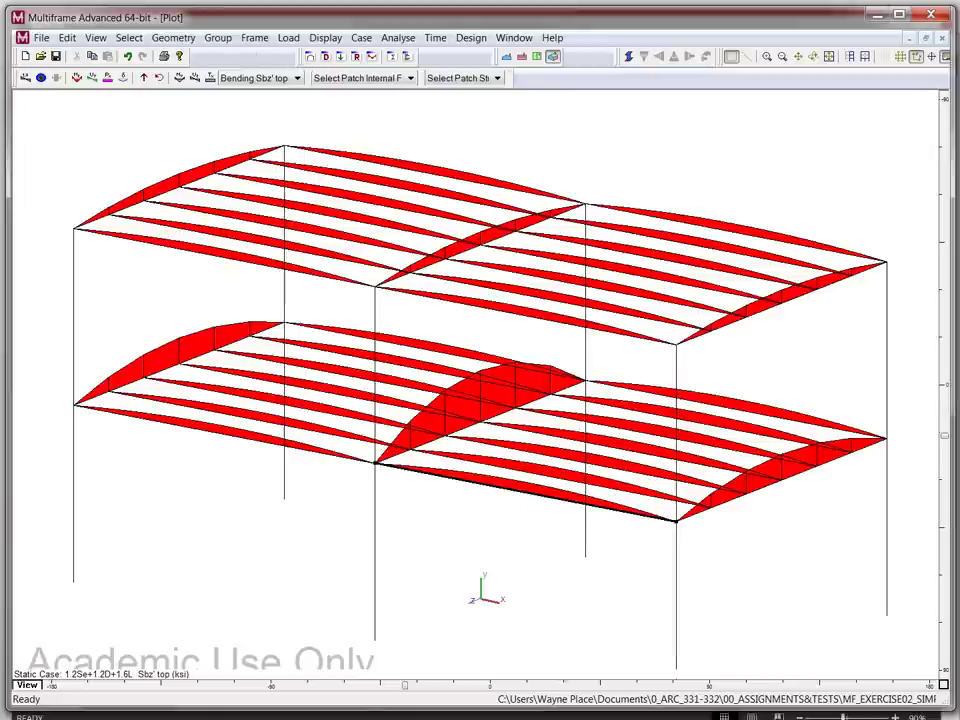
pyautogui.hotkey('alt', 'Tab')
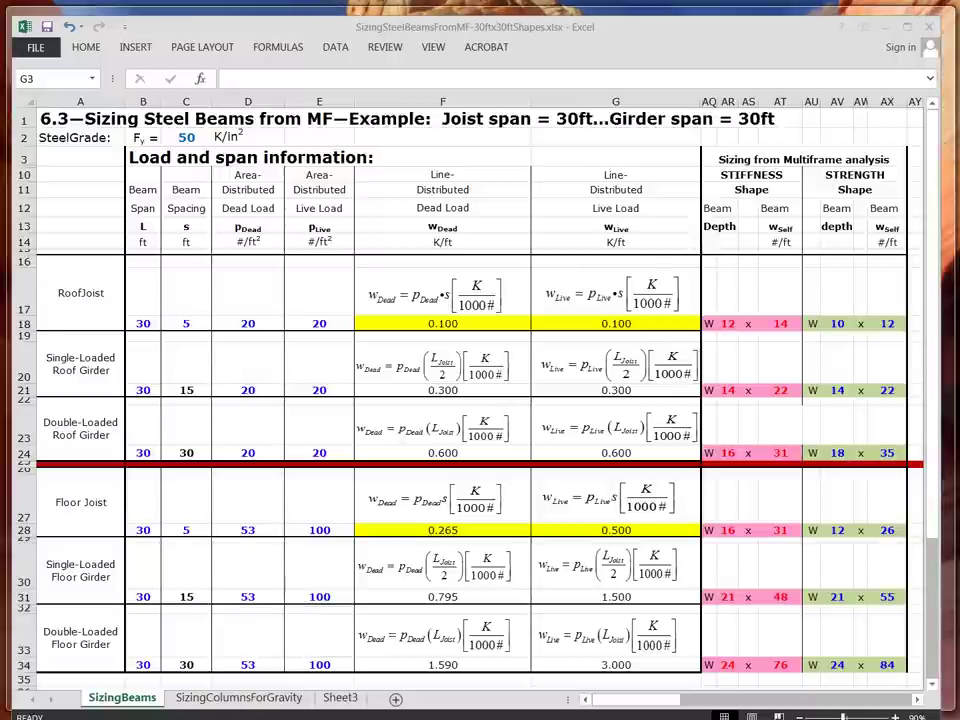
pyautogui.hotkey('alt', 'Tab')
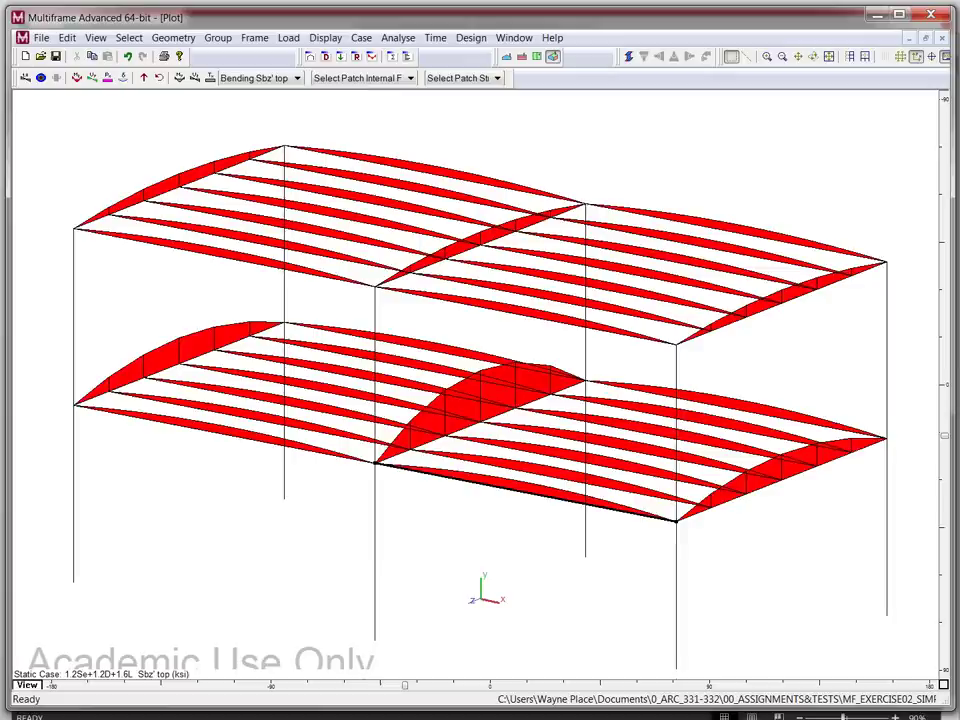
pyautogui.hotkey('alt', 'Tab')
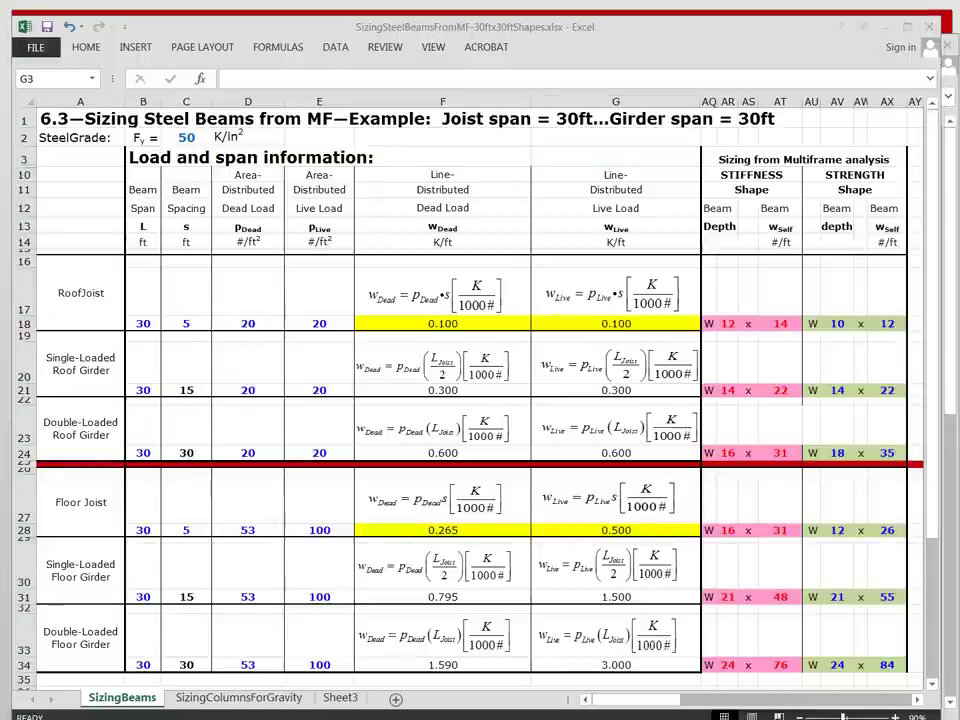
pyautogui.hotkey('alt', 'Tab')
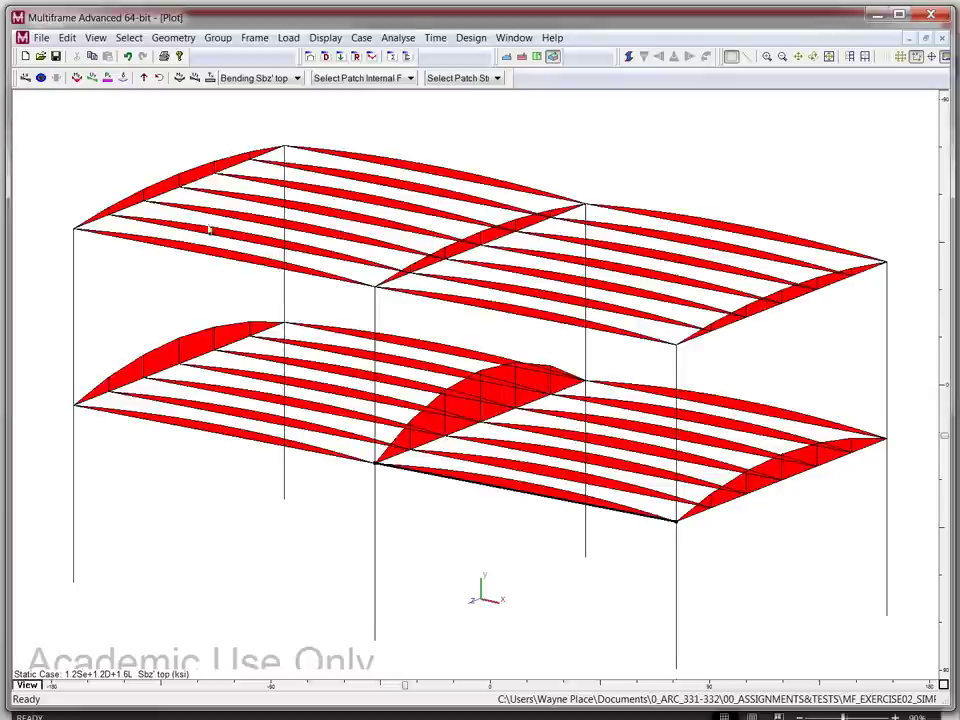
# Step: Assign the W14x26 section from the sections library to all the floor joists in the right bay
pyautogui.click(310, 56)
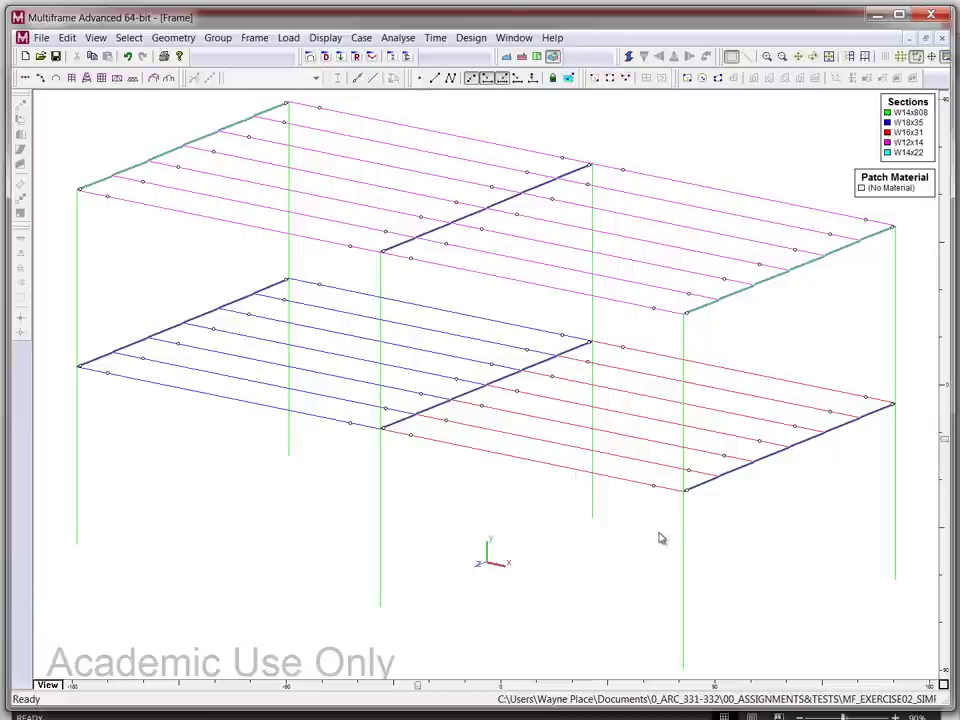
pyautogui.moveTo(648, 525); pyautogui.dragTo(620, 335)
pyautogui.click(317, 79)
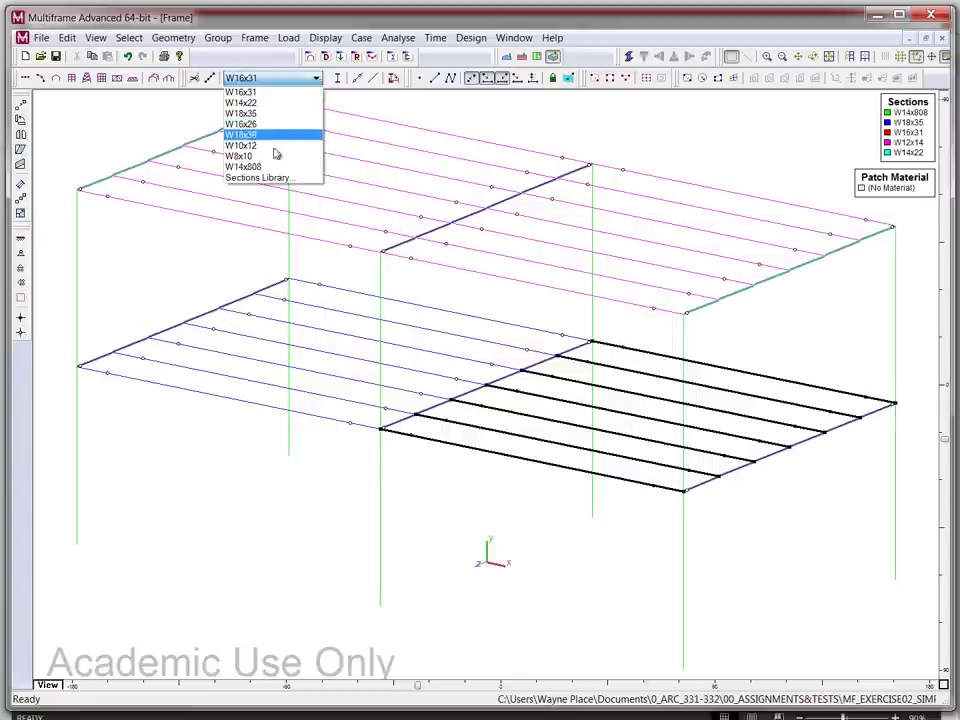
pyautogui.click(264, 178)
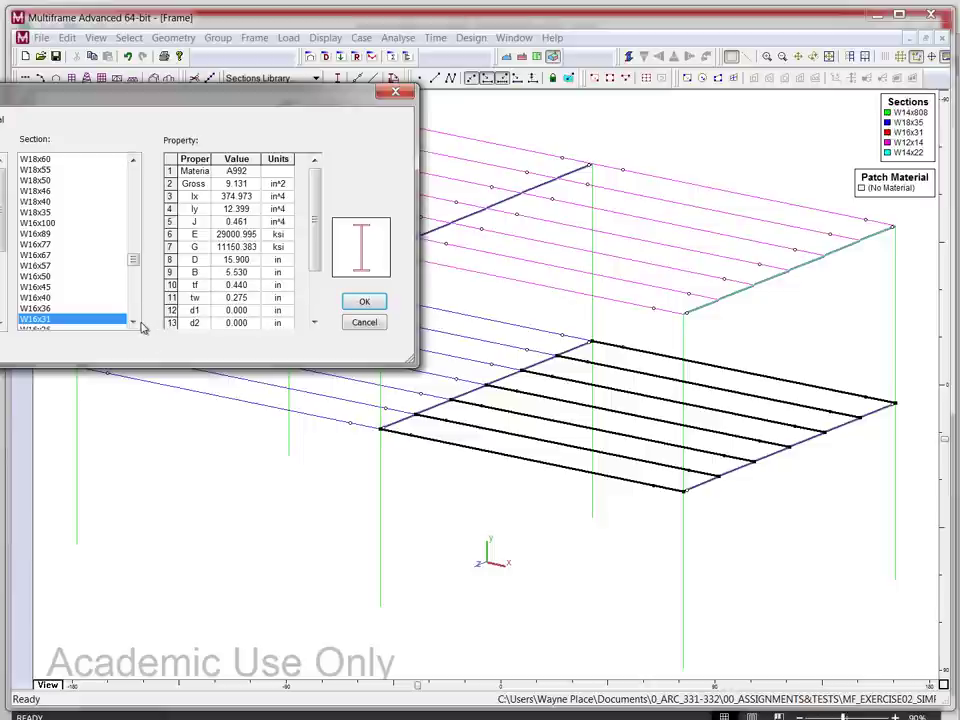
pyautogui.click(134, 322)
pyautogui.press('Down')
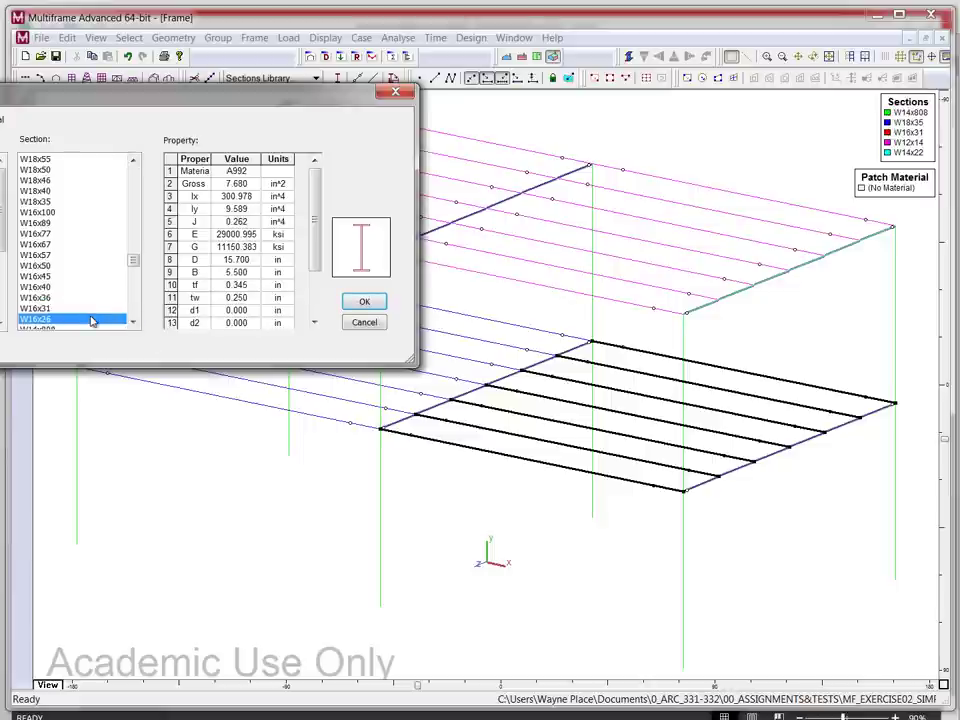
pyautogui.moveTo(134, 322); pyautogui.dragTo(134, 322)
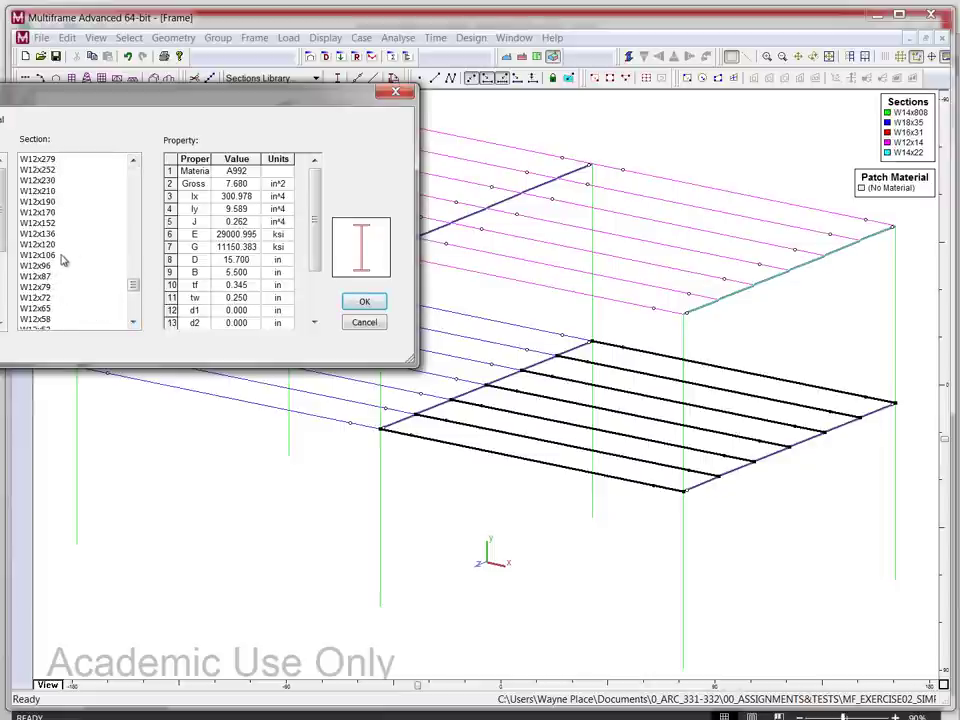
pyautogui.scroll(2, 137, 190)
pyautogui.scroll(3, 137, 190)
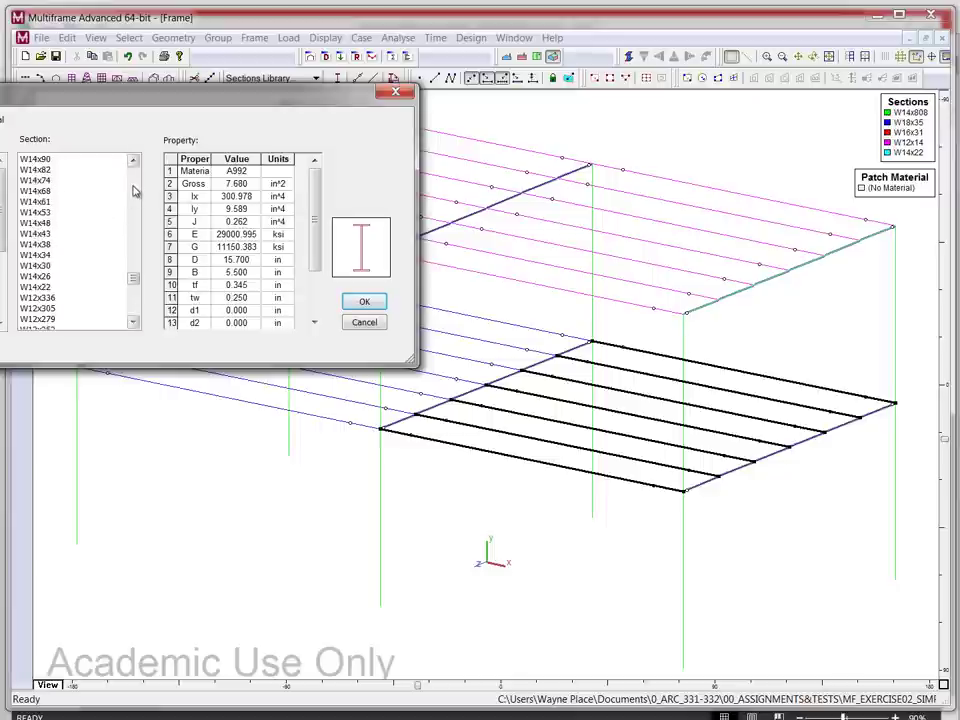
pyautogui.click(62, 276)
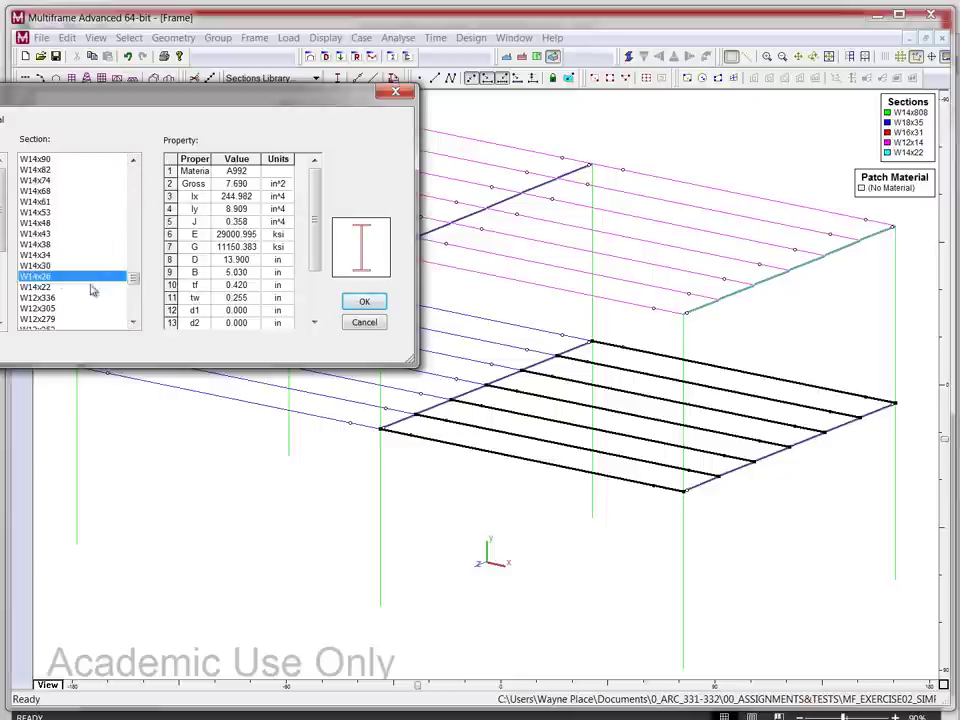
pyautogui.click(366, 303)
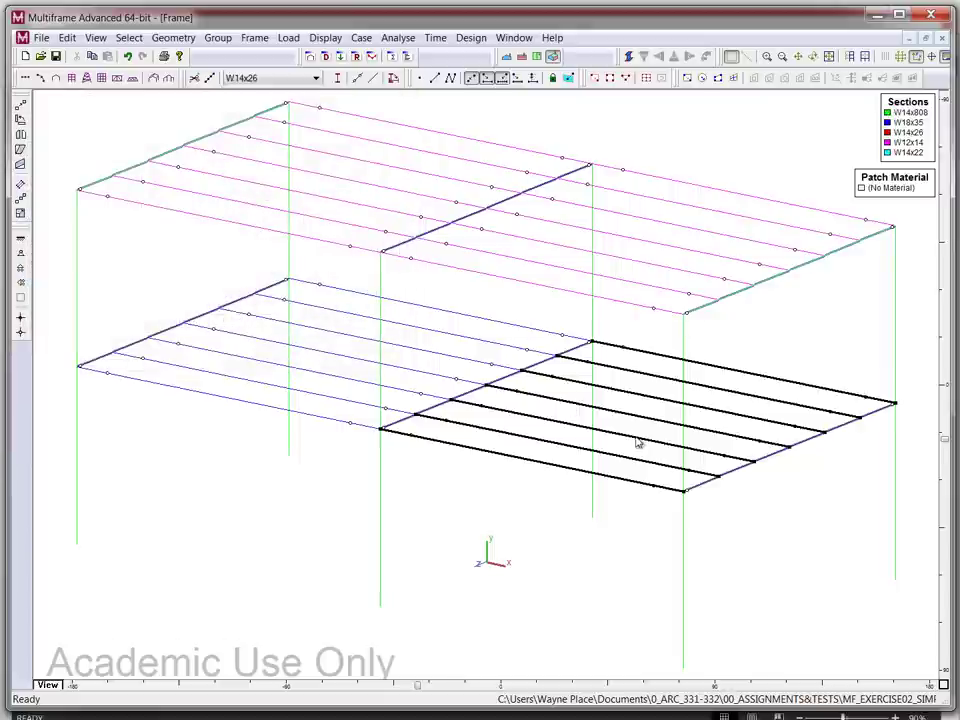
# Step: Run a linear analysis and check the factored-load bending stress of the right bay's front floor joist with the W14x26 section
pyautogui.click(372, 56)
pyautogui.click(396, 38)
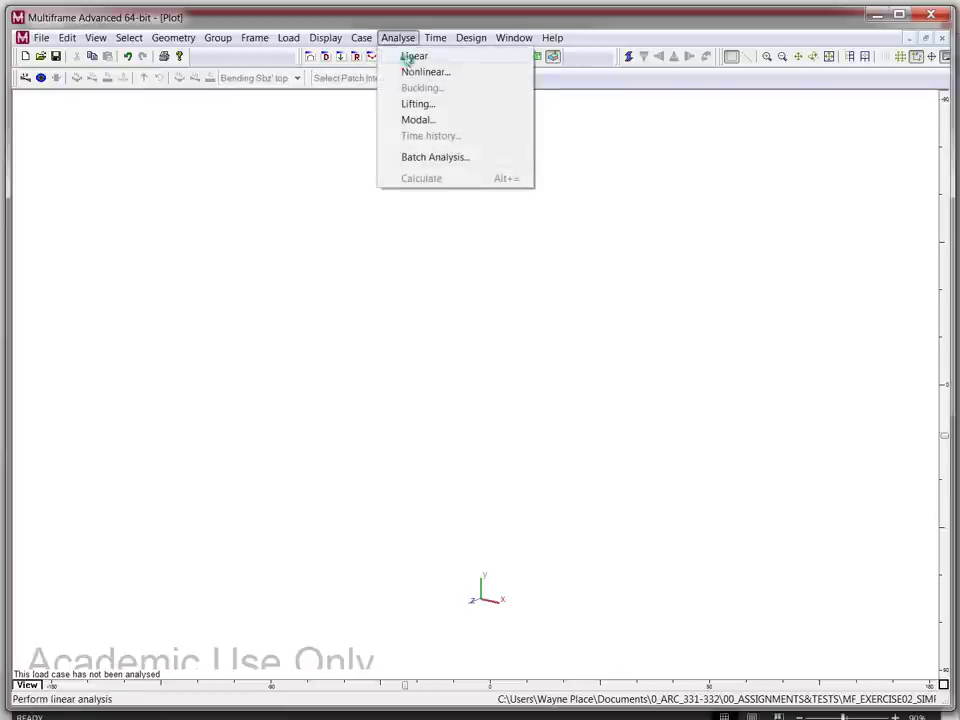
pyautogui.click(405, 57)
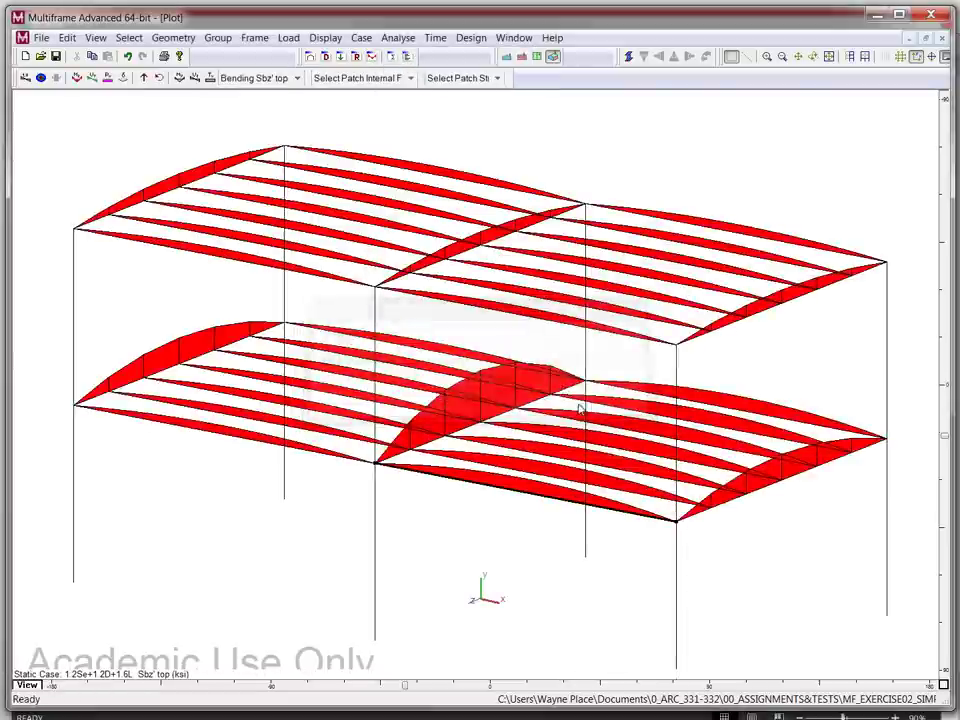
pyautogui.doubleClick(566, 503)
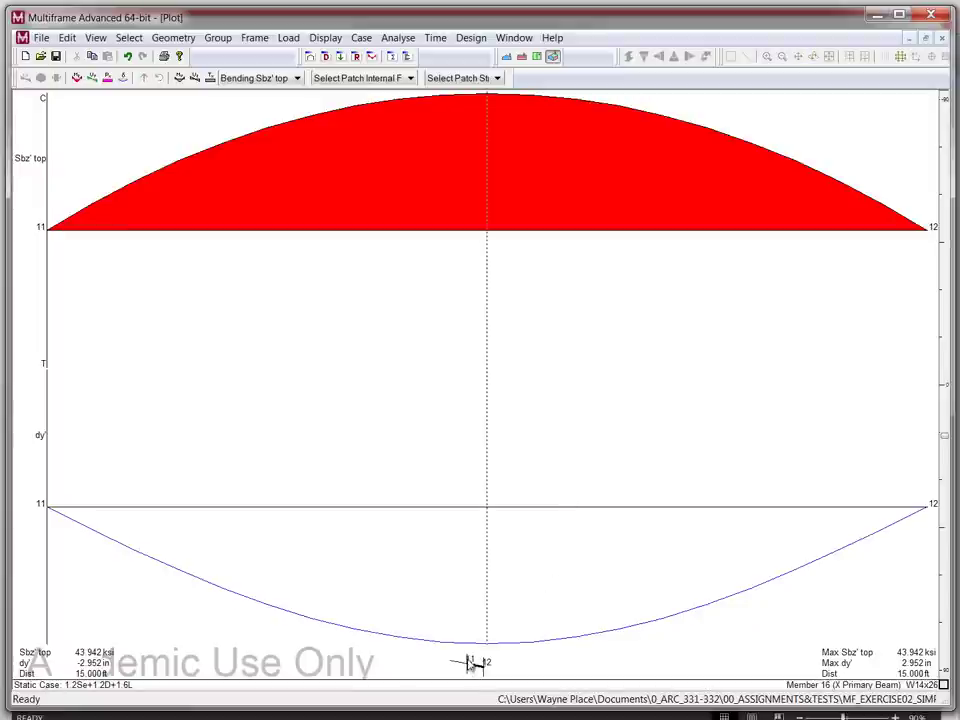
pyautogui.doubleClick(566, 500)
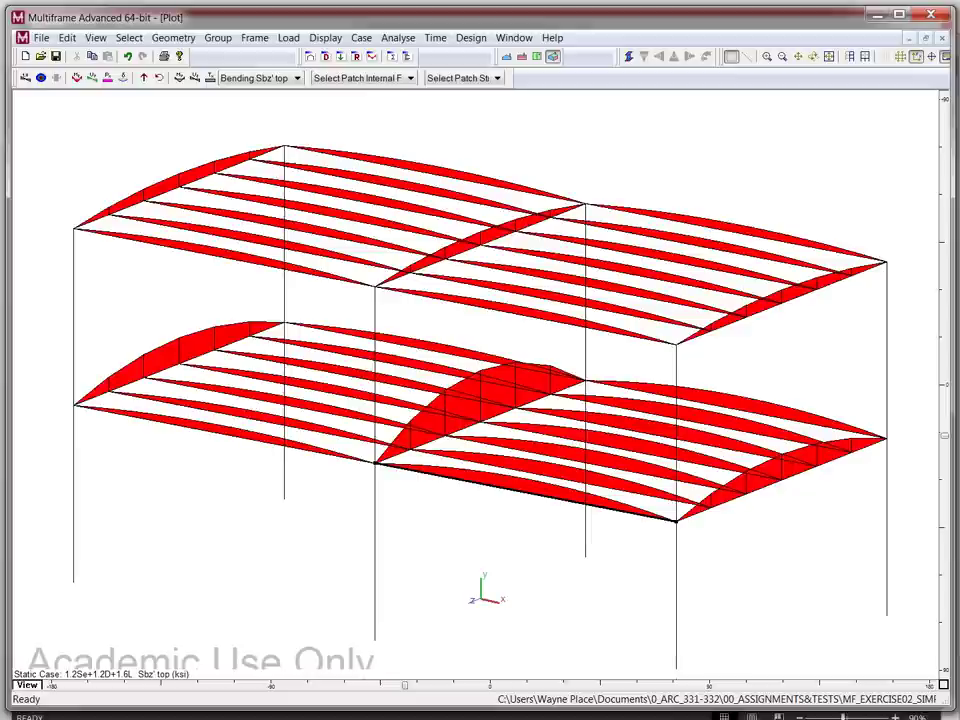
# Step: Switch to the SizingSteelBeamsFromMF-30ftx30ftShapesBlank spreadsheet and record W14x26 as the strength shape for the floor joist
pyautogui.hotkey('alt', 'Tab')
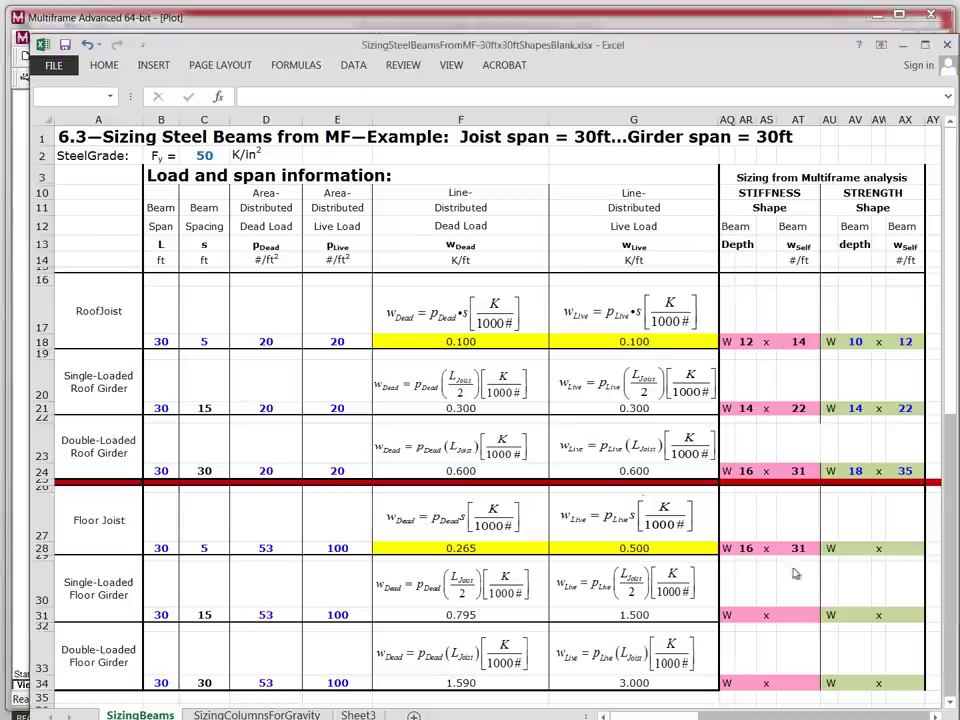
pyautogui.click(798, 513)
pyautogui.click(859, 547)
pyautogui.write('14')
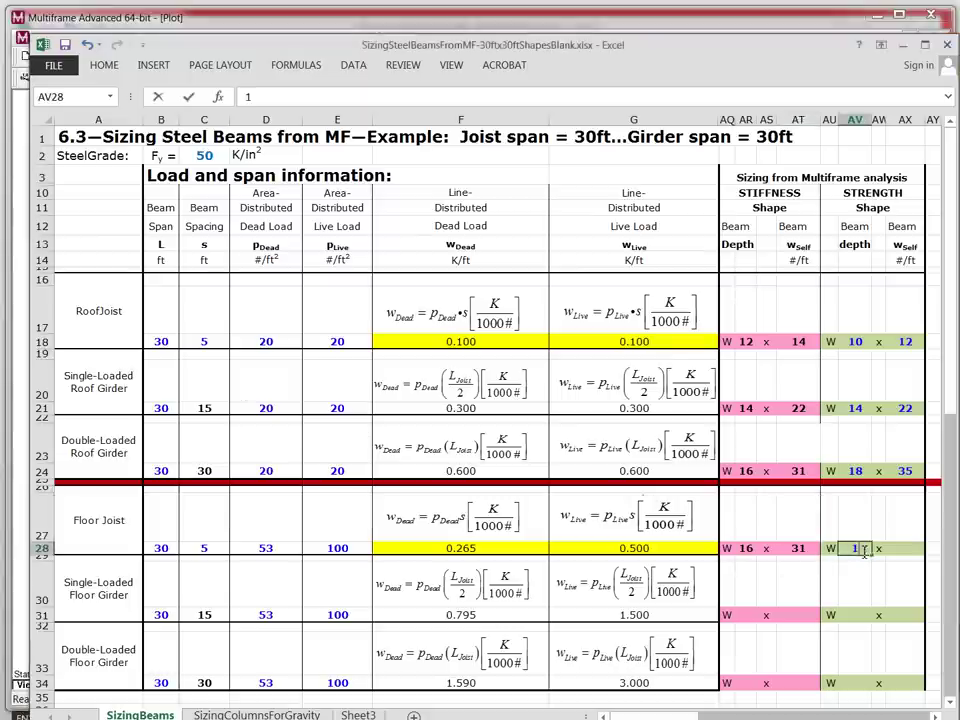
pyautogui.click(905, 548)
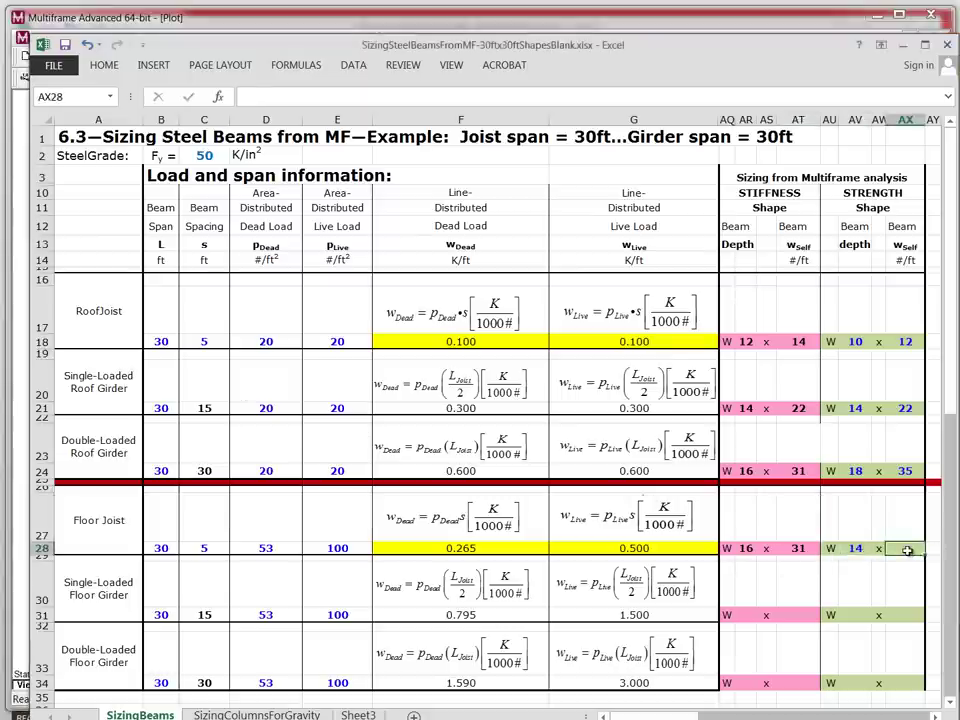
pyautogui.write('26')
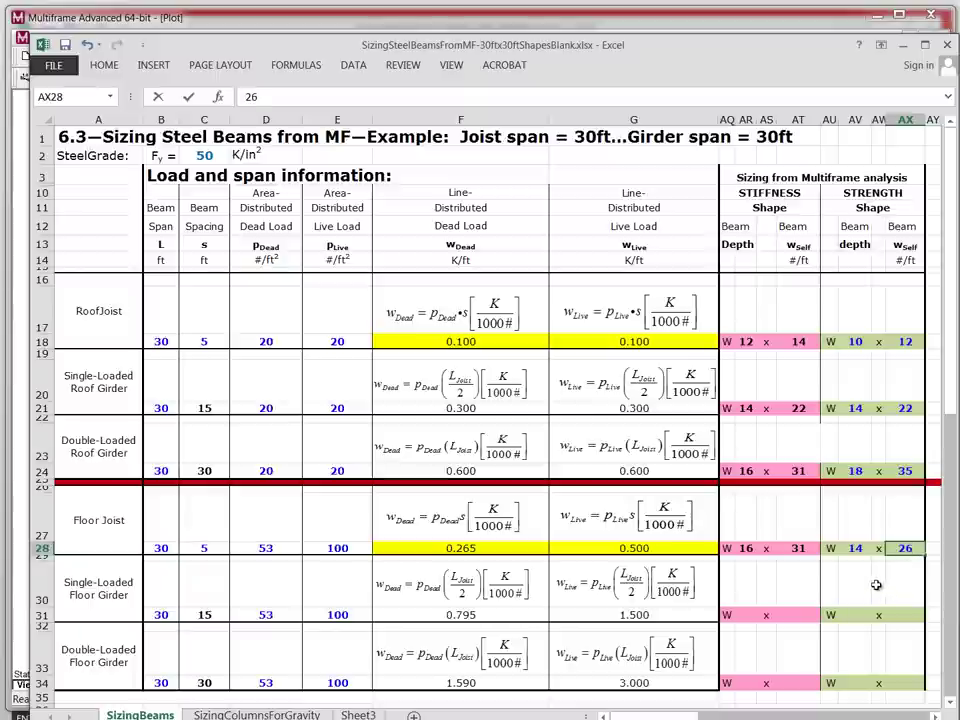
pyautogui.click(876, 583)
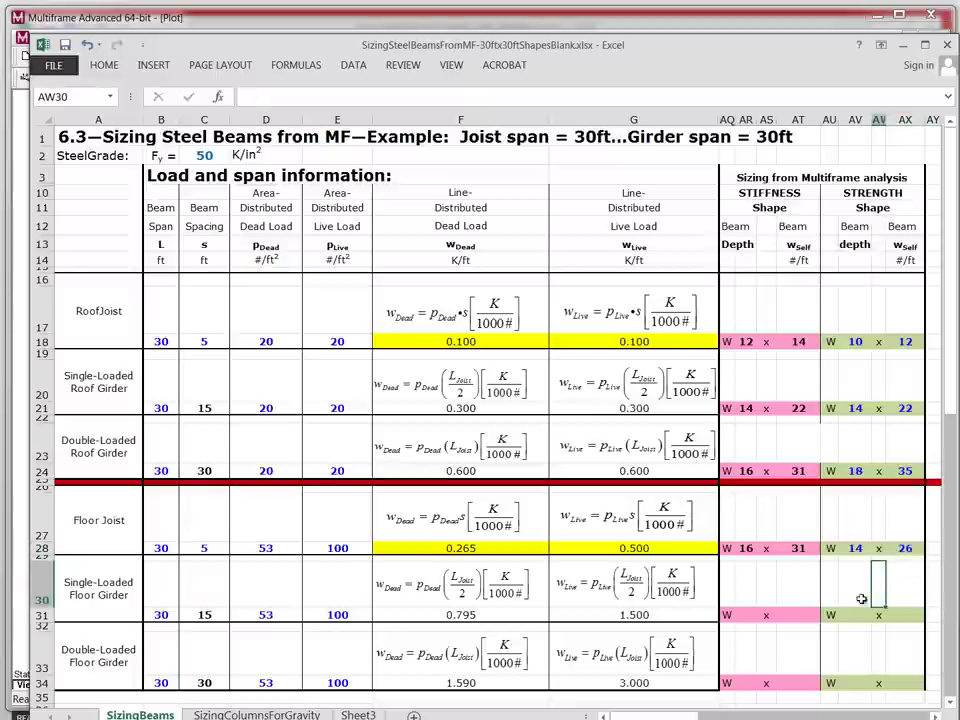
# Step: Note the alternative floor joist strength shape W16x26 by entering 16 in AV27 and 26 in AX27
pyautogui.click(850, 525)
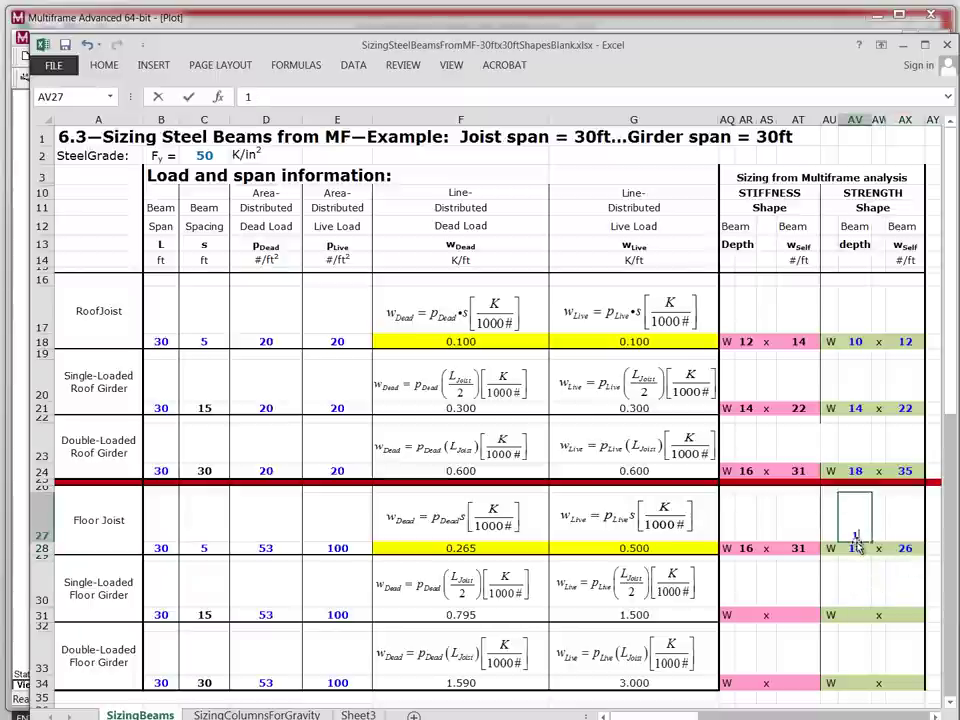
pyautogui.write('16')
pyautogui.click(905, 531)
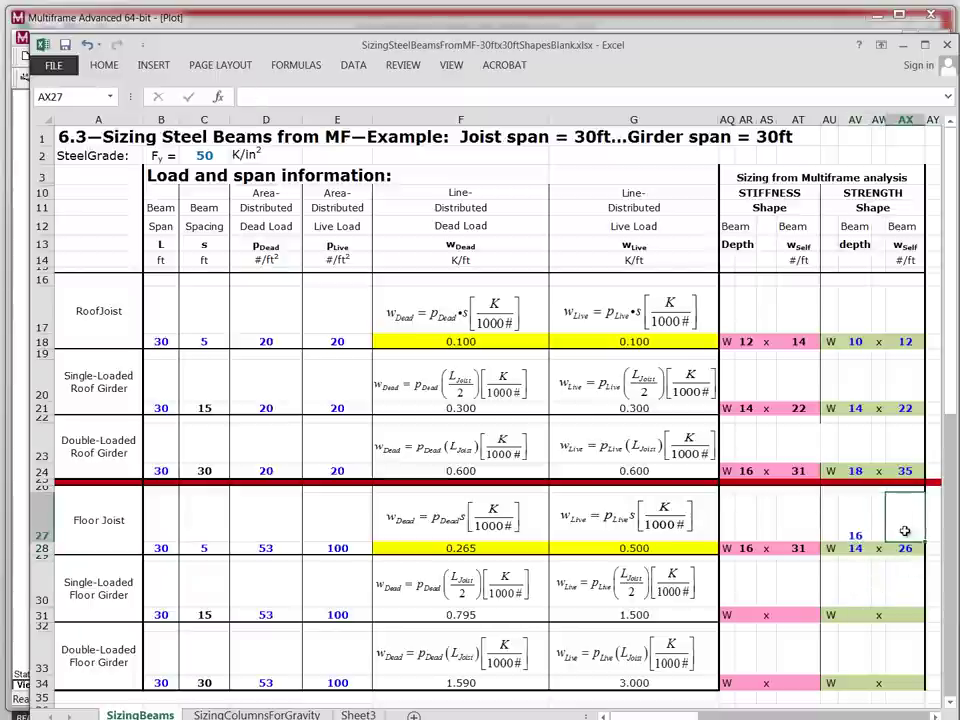
pyautogui.write('2')
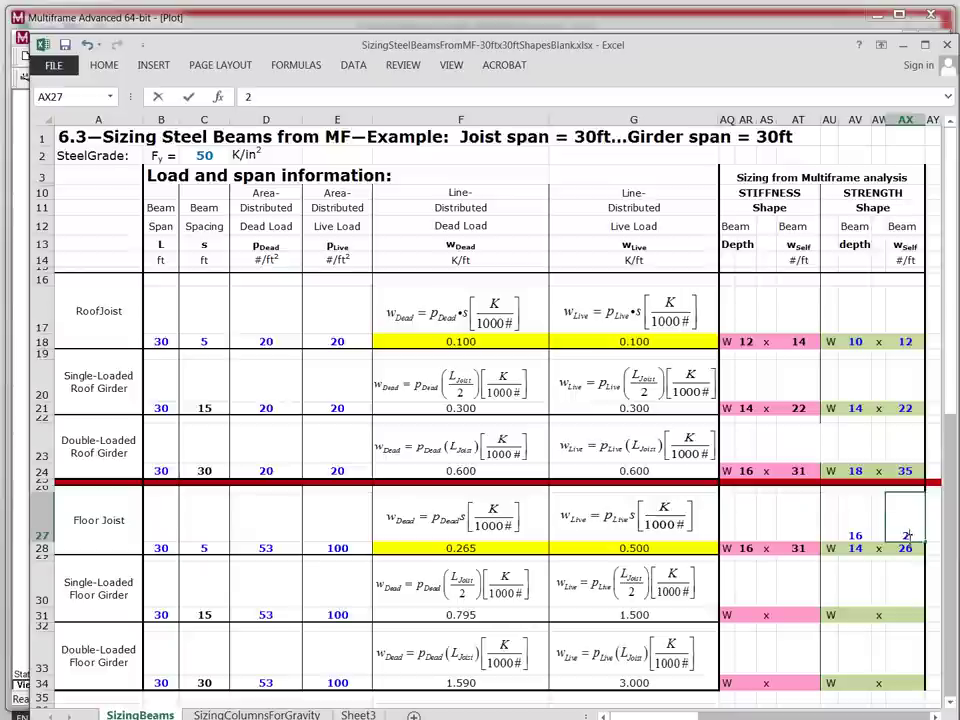
pyautogui.write('6')
pyautogui.click(899, 586)
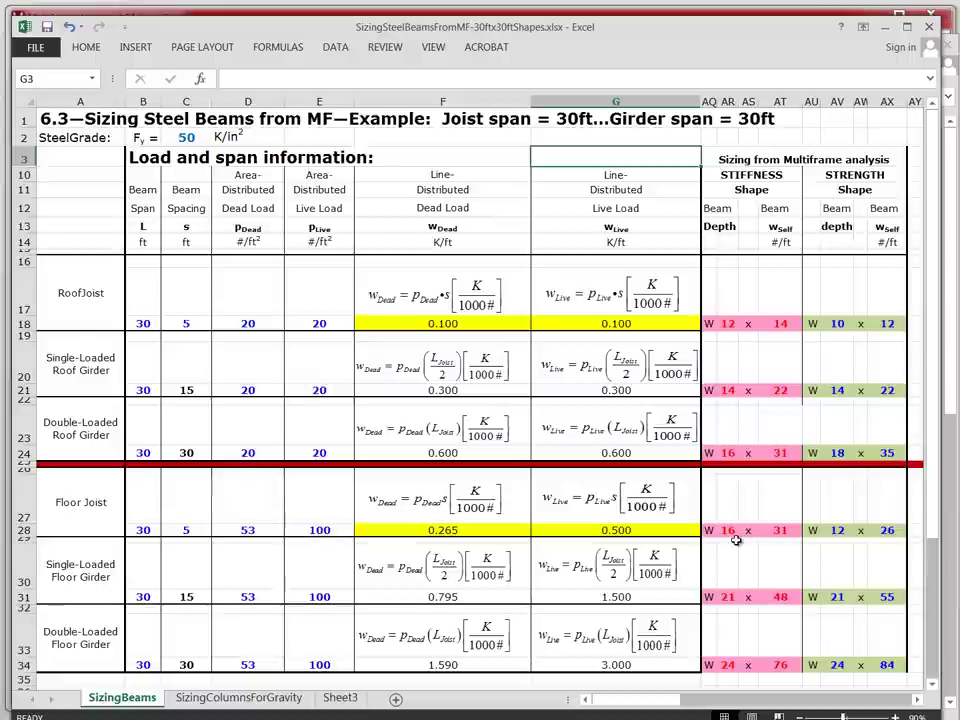
# Step: In the completed SizingSteelBeamsFromMF-30ftx30ftShapes workbook, change the stiffness shape text in AR17:AT34 to black
pyautogui.moveTo(724, 314); pyautogui.dragTo(785, 665)
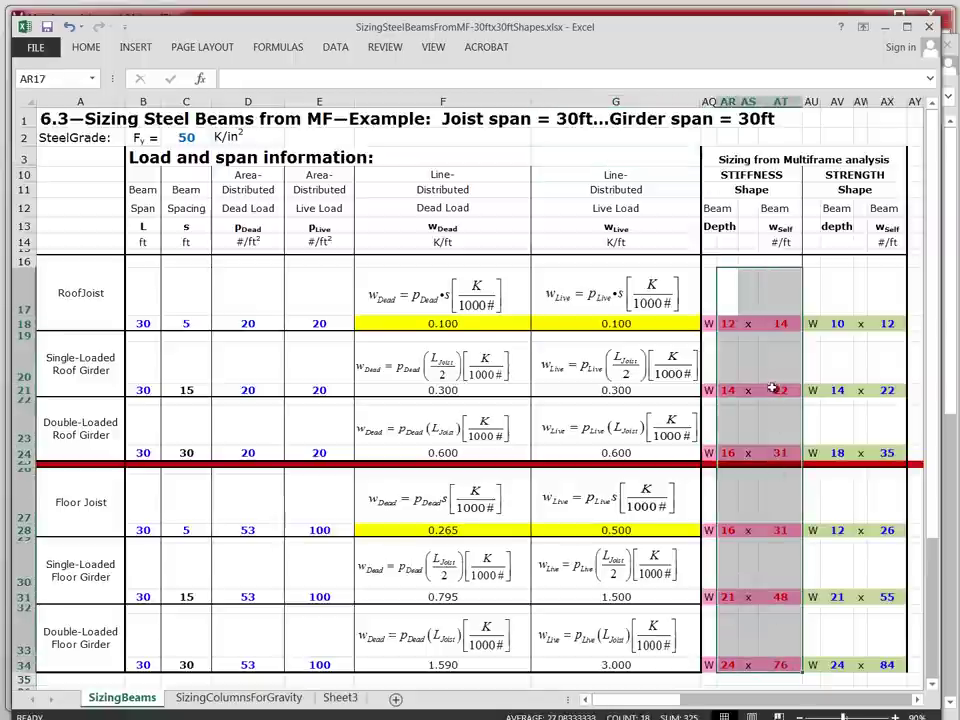
pyautogui.rightClick(780, 328)
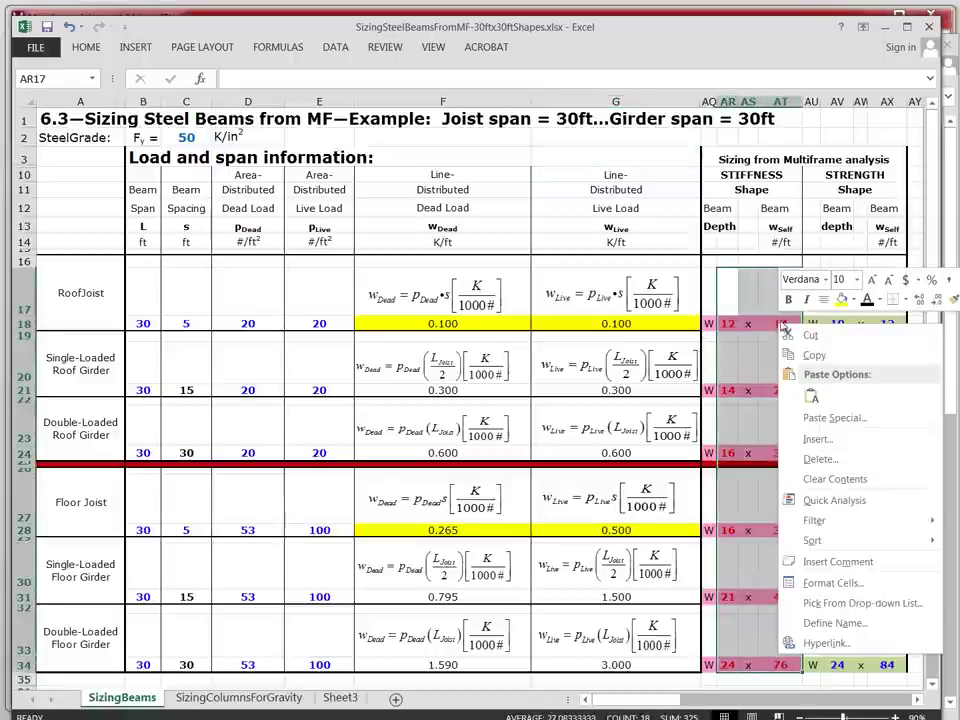
pyautogui.click(866, 302)
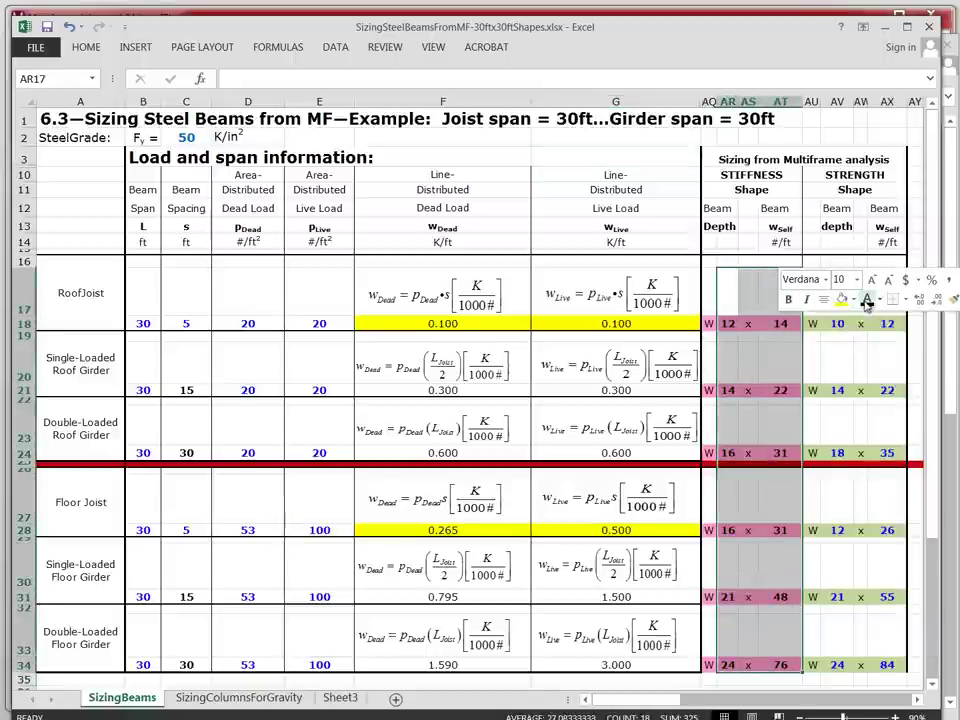
pyautogui.click(765, 292)
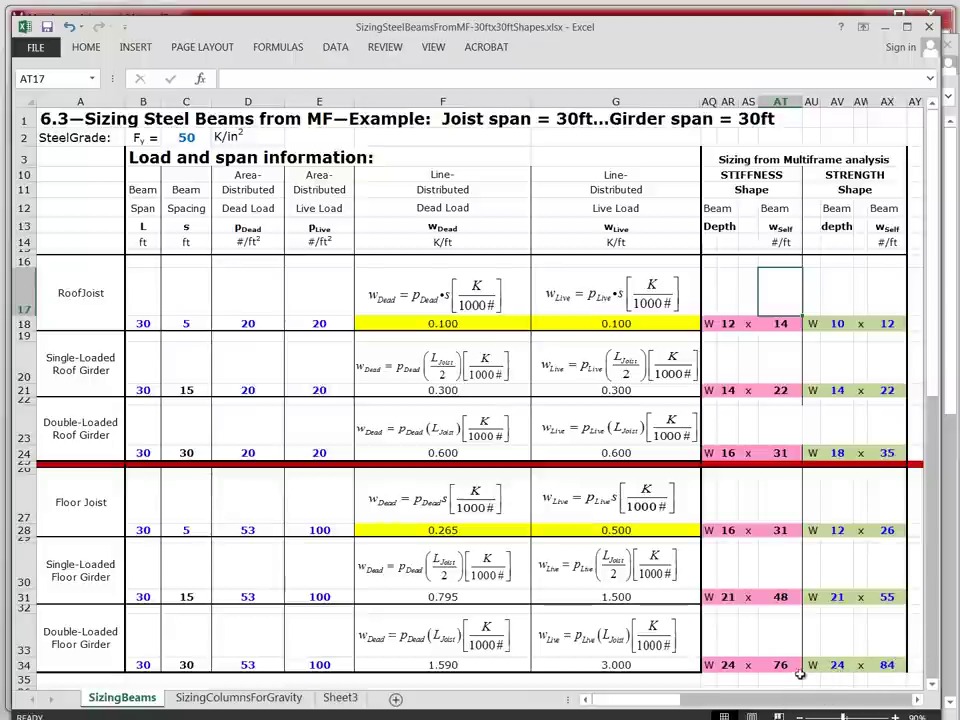
pyautogui.moveTo(818, 666); pyautogui.dragTo(884, 665)
pyautogui.click(894, 634)
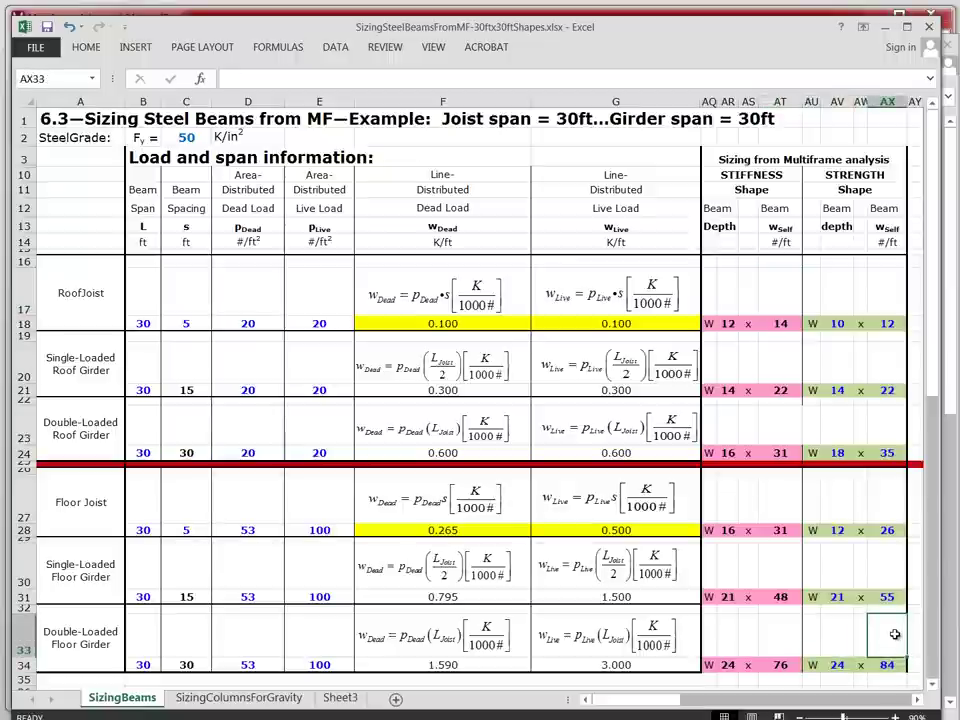